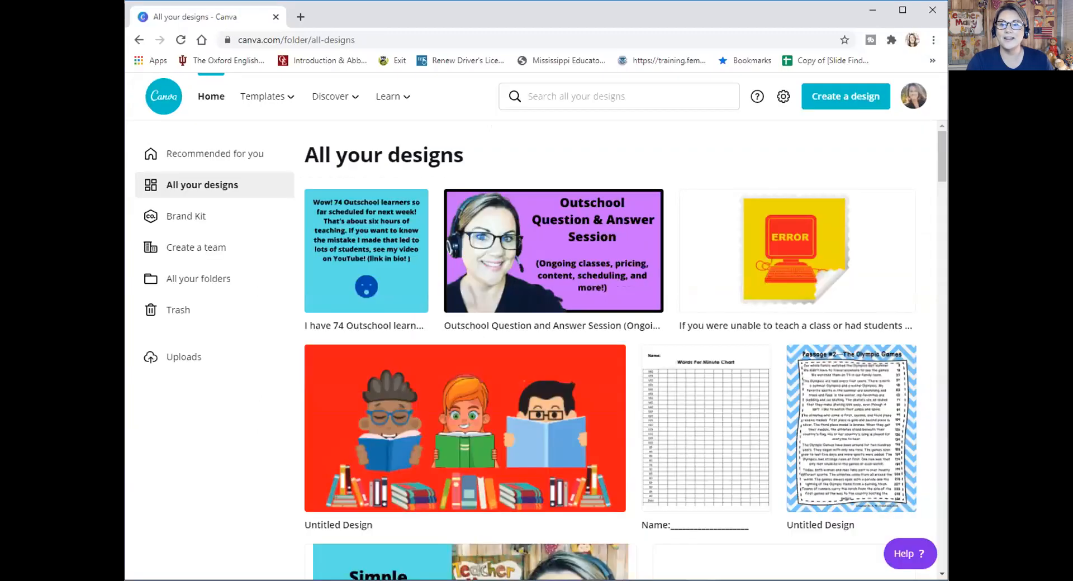
# Step: Maximize the browser window and look through the whole list of existing designs
pyautogui.click(903, 10)
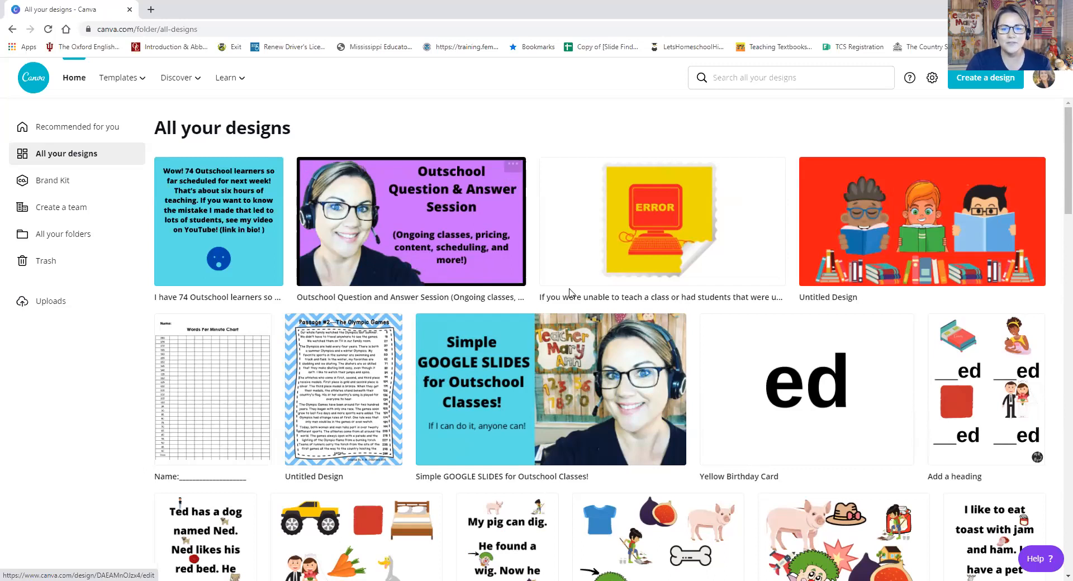
pyautogui.scroll(-4, 575, 302)
pyautogui.scroll(-15, 576, 307)
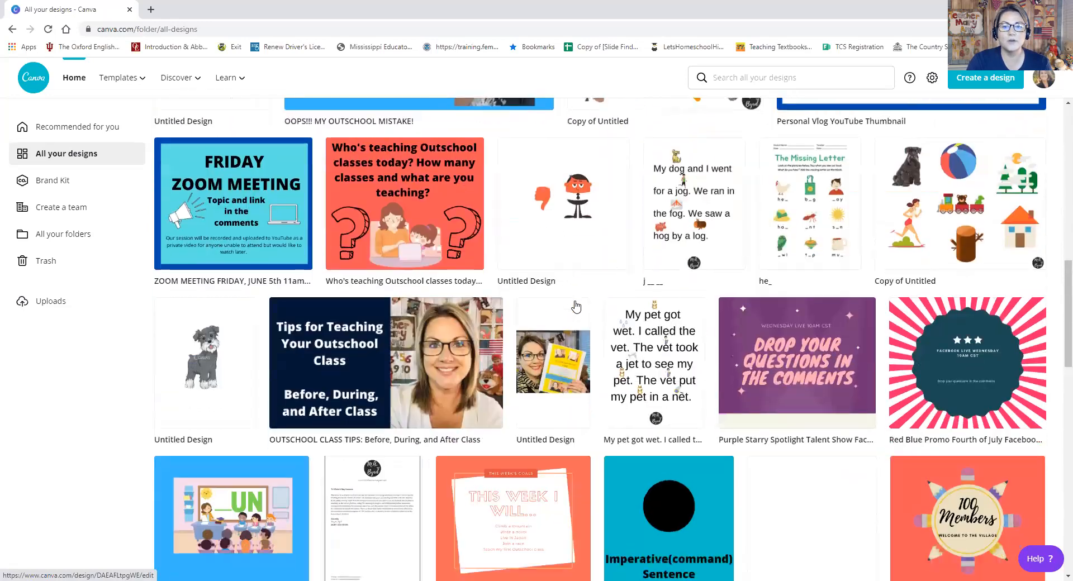
pyautogui.scroll(-5, 575, 306)
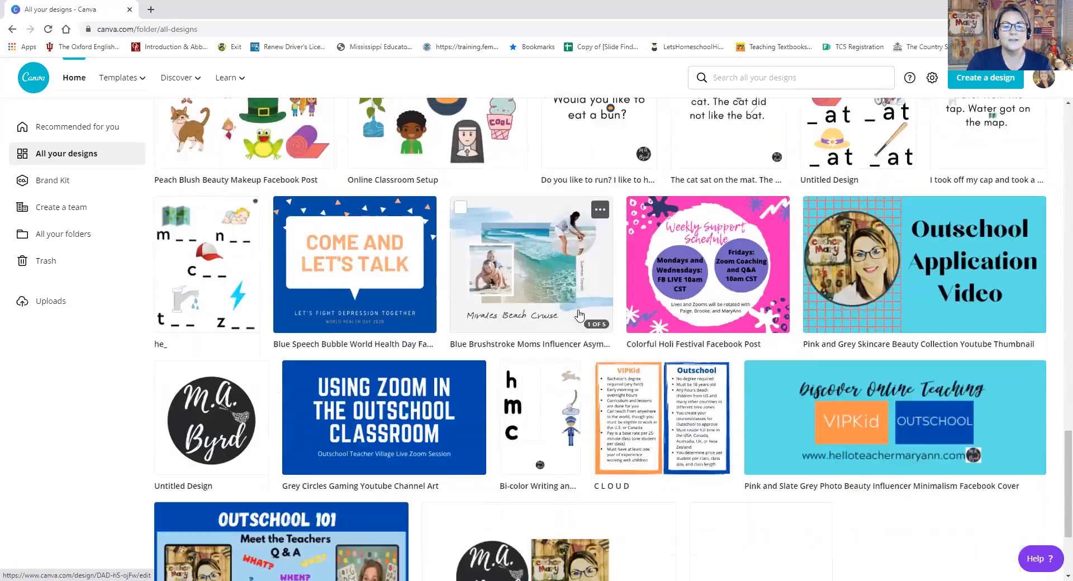
pyautogui.scroll(5, 578, 310)
pyautogui.scroll(15, 578, 316)
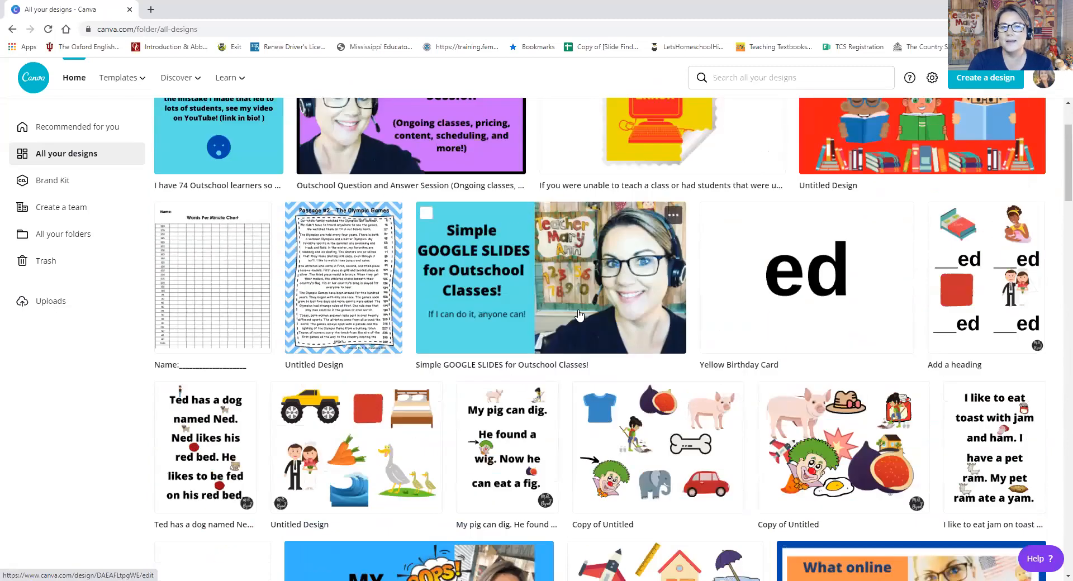
pyautogui.scroll(2, 580, 316)
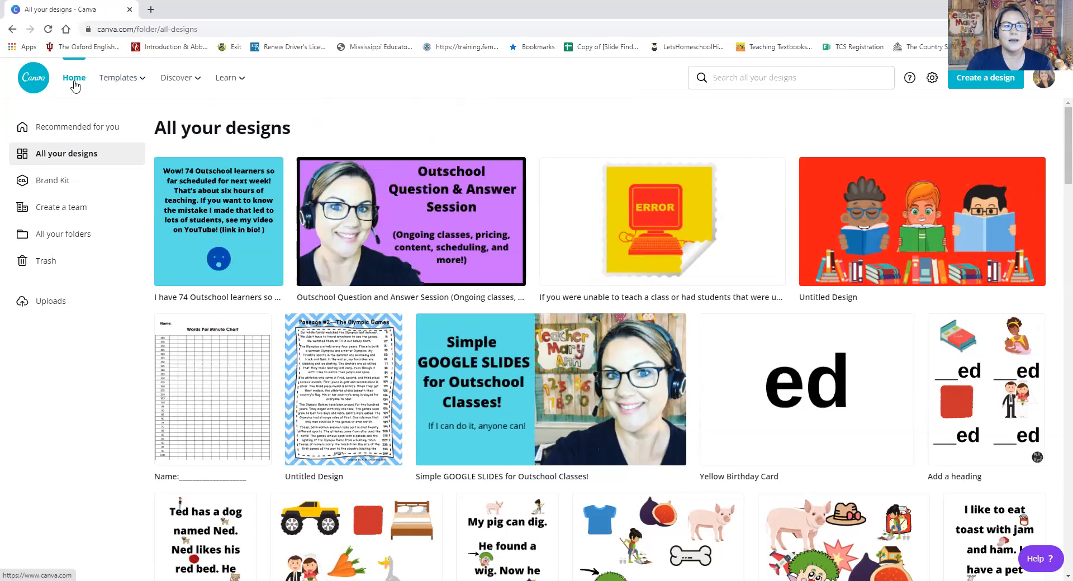
# Step: Search for "facebook ad" and start a new design from the blank template in the template results
pyautogui.moveTo(113, 80)
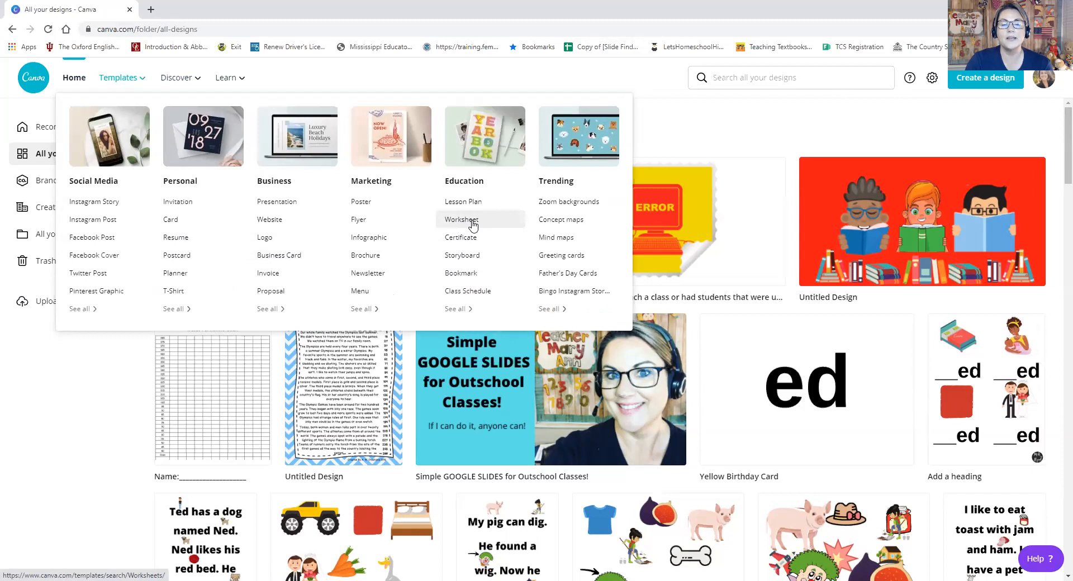
pyautogui.click(735, 81)
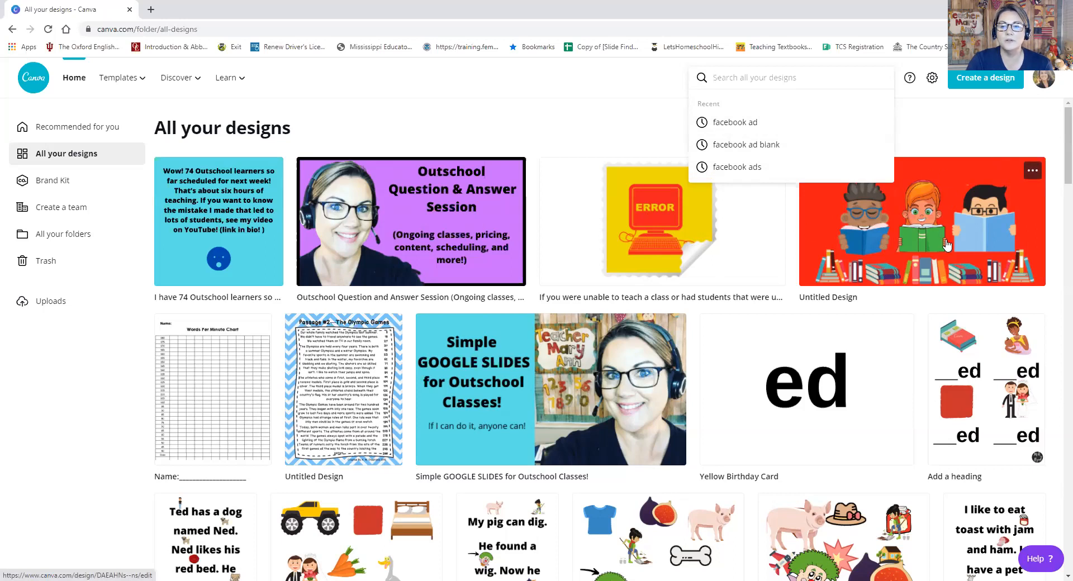
pyautogui.click(730, 132)
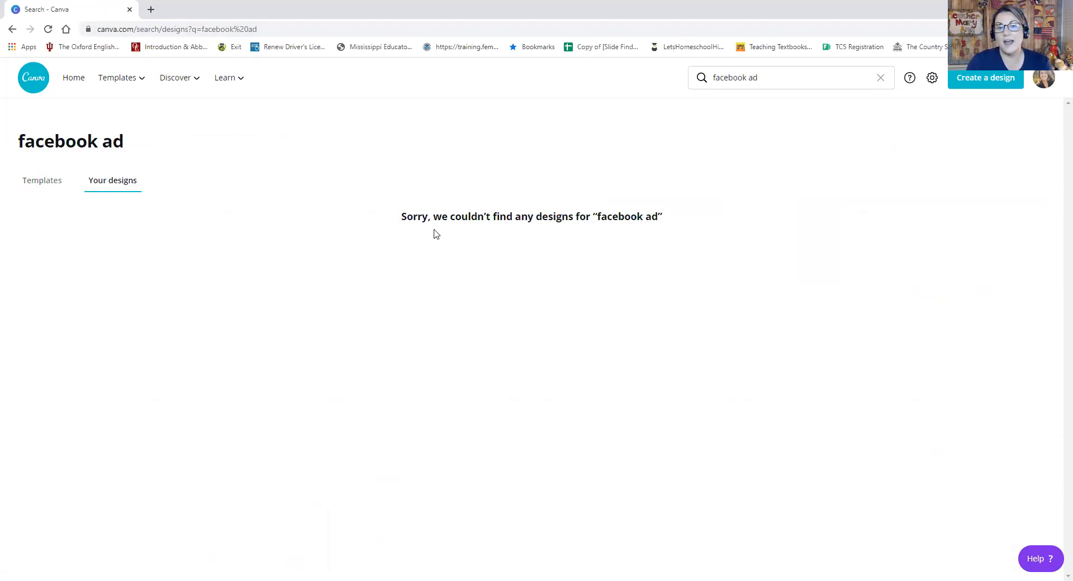
pyautogui.click(41, 184)
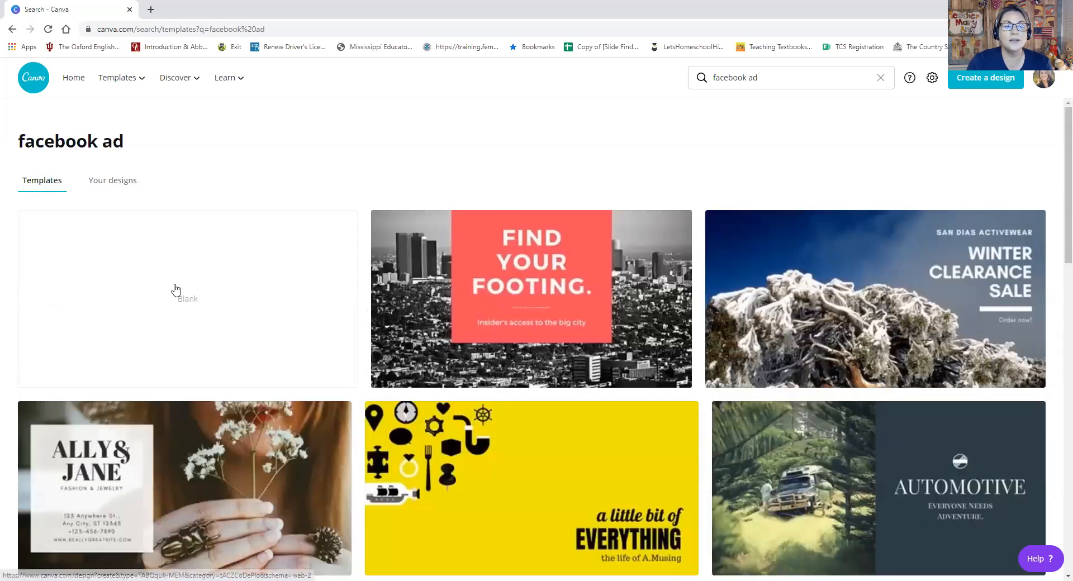
pyautogui.click(190, 305)
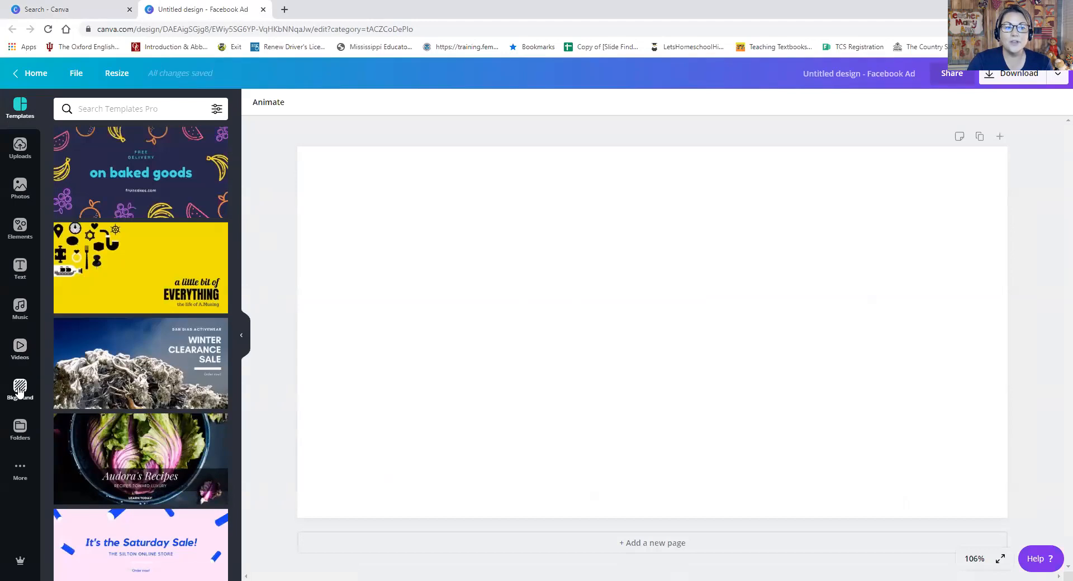
# Step: Apply the pale yellow gradient as the page background after trying solid pink, the floral pattern and the pink abstract image
pyautogui.click(15, 391)
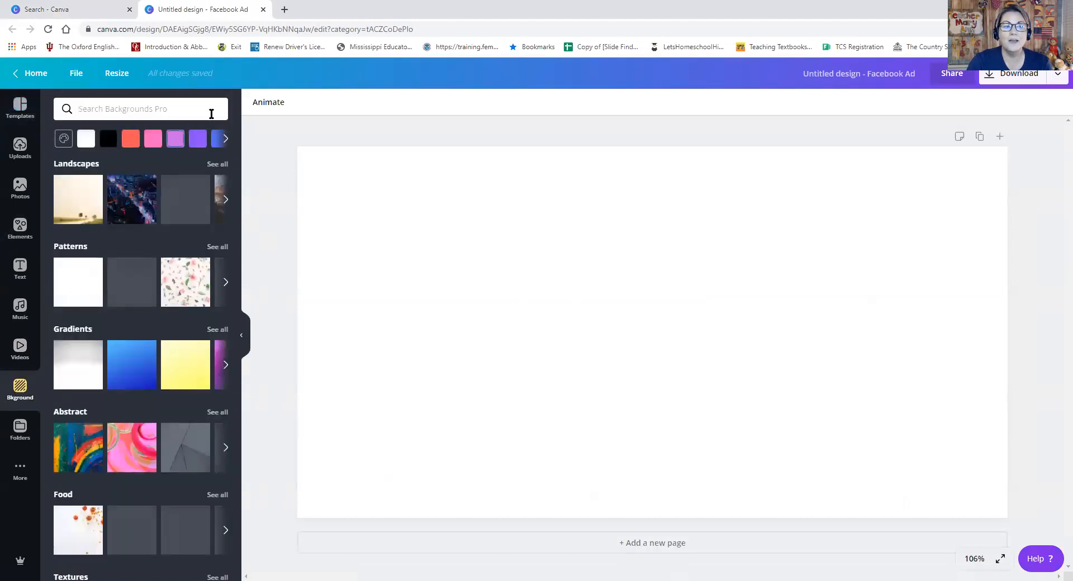
pyautogui.click(160, 148)
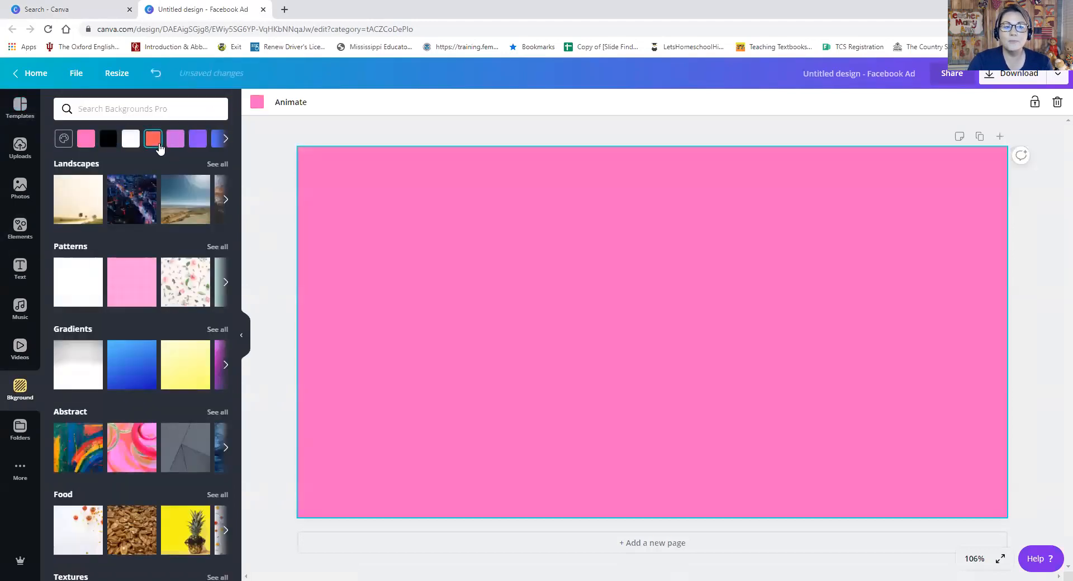
pyautogui.click(173, 285)
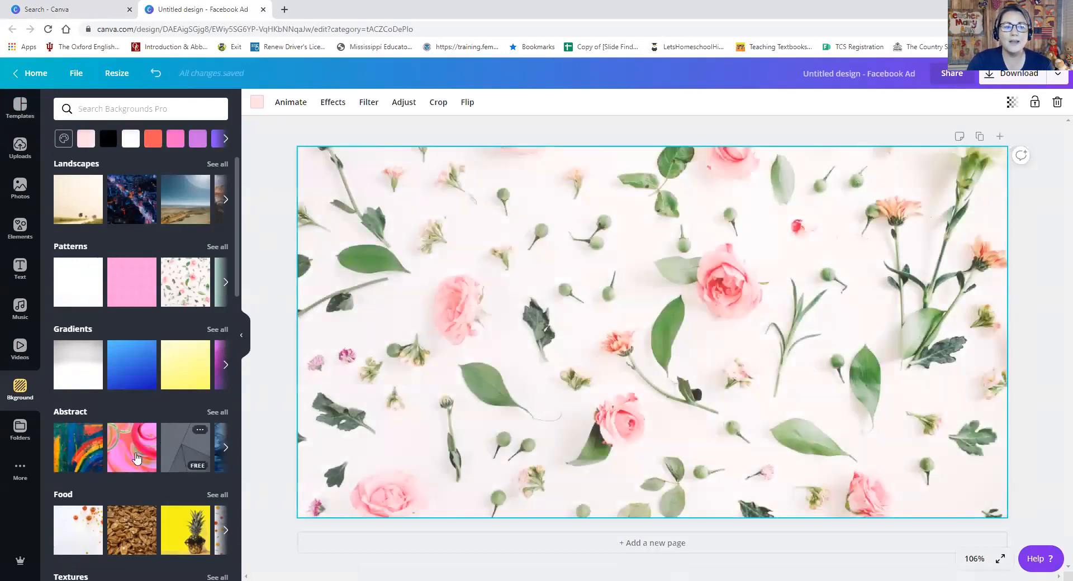
pyautogui.click(137, 451)
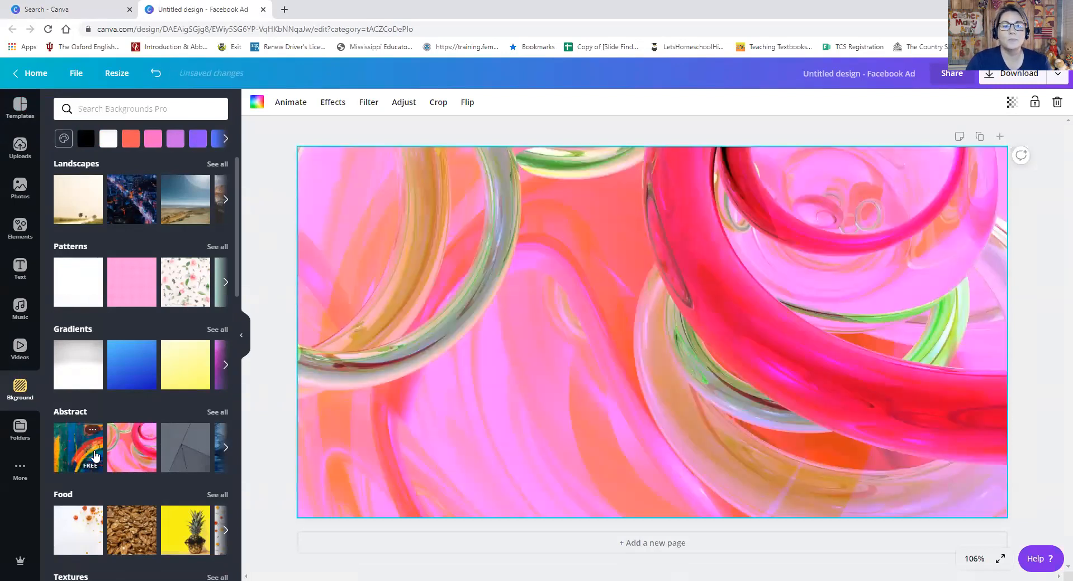
pyautogui.click(175, 376)
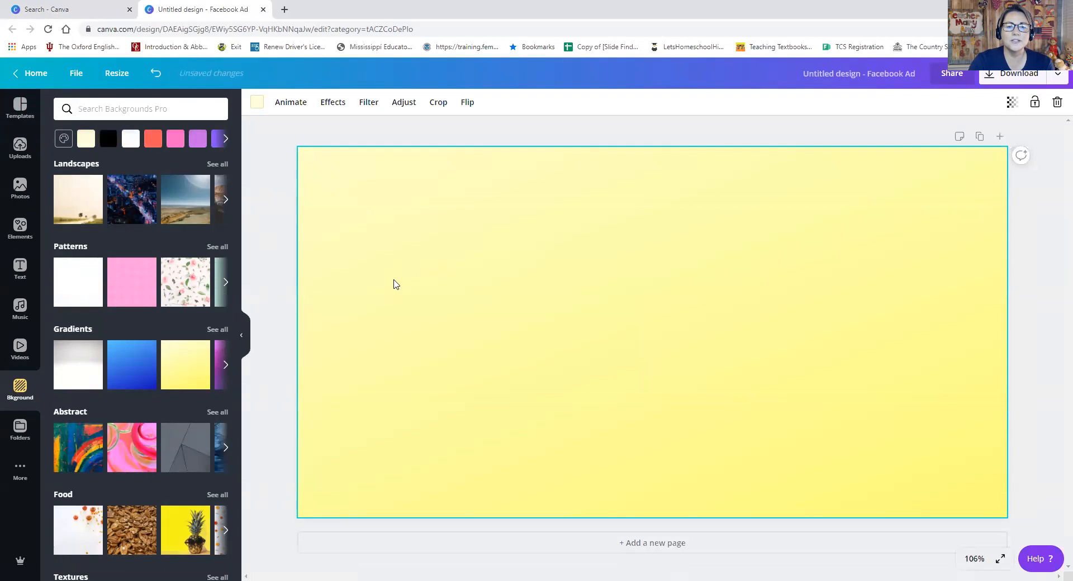
# Step: Add a square shape and stretch it on all four sides to nearly fill the page, leaving a narrow border of background
pyautogui.moveTo(200, 272)
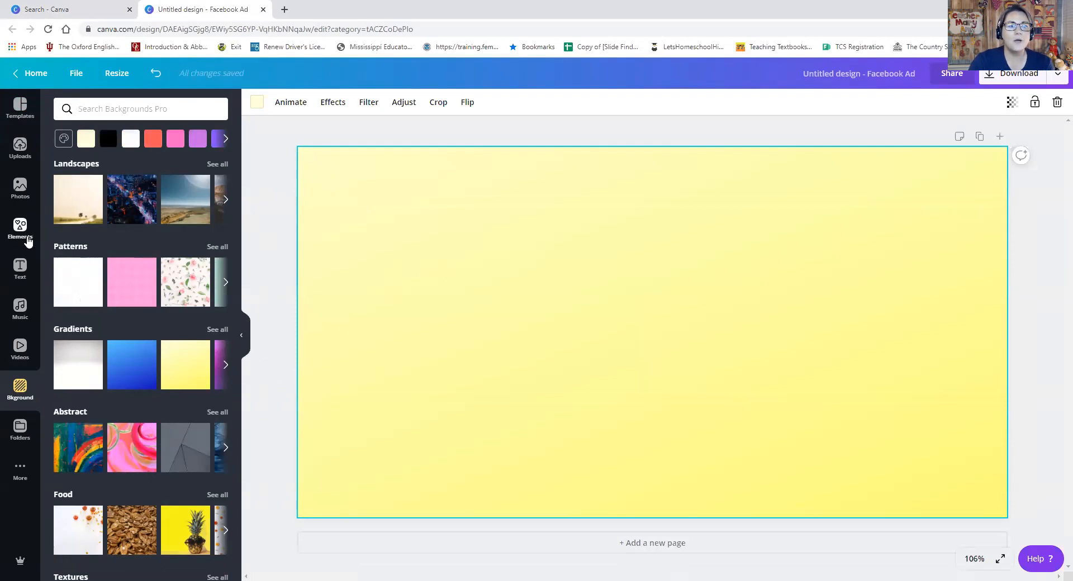
pyautogui.click(20, 227)
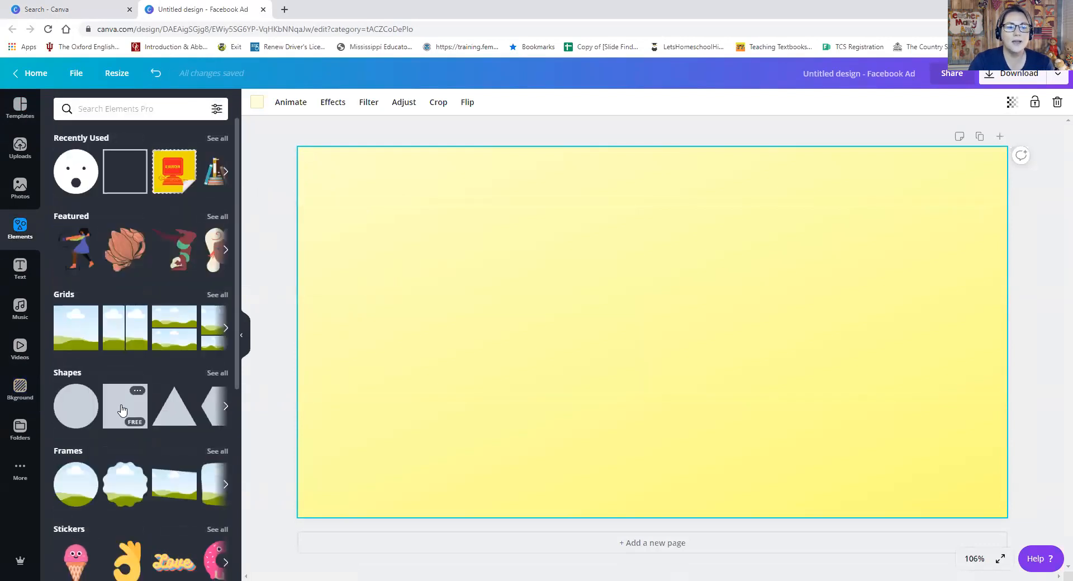
pyautogui.click(124, 408)
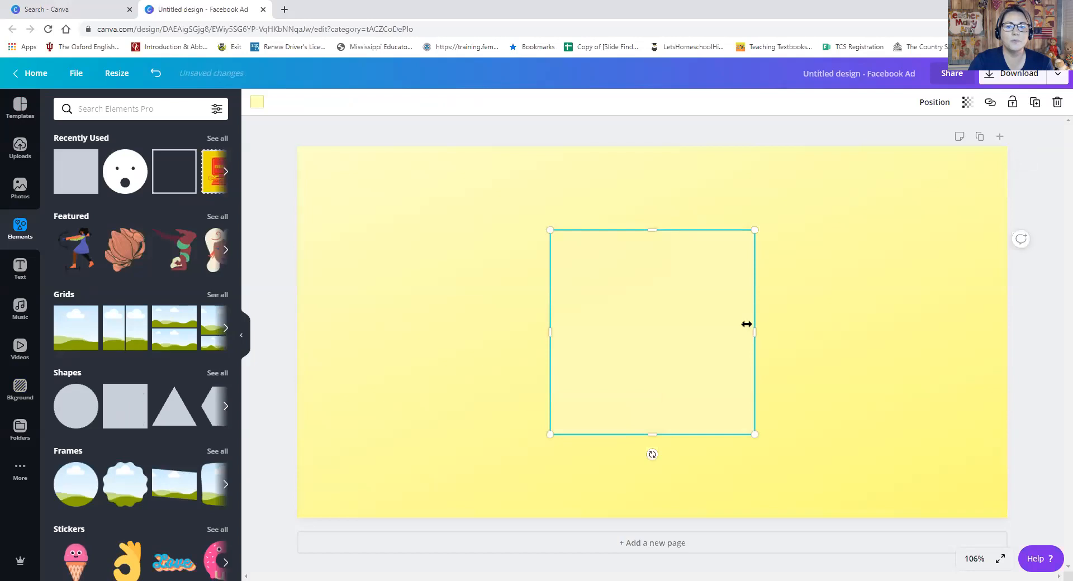
pyautogui.moveTo(550, 333); pyautogui.dragTo(326, 338)
pyautogui.moveTo(750, 330); pyautogui.dragTo(973, 324)
pyautogui.moveTo(648, 231); pyautogui.dragTo(652, 174)
pyautogui.moveTo(648, 453); pyautogui.dragTo(647, 488)
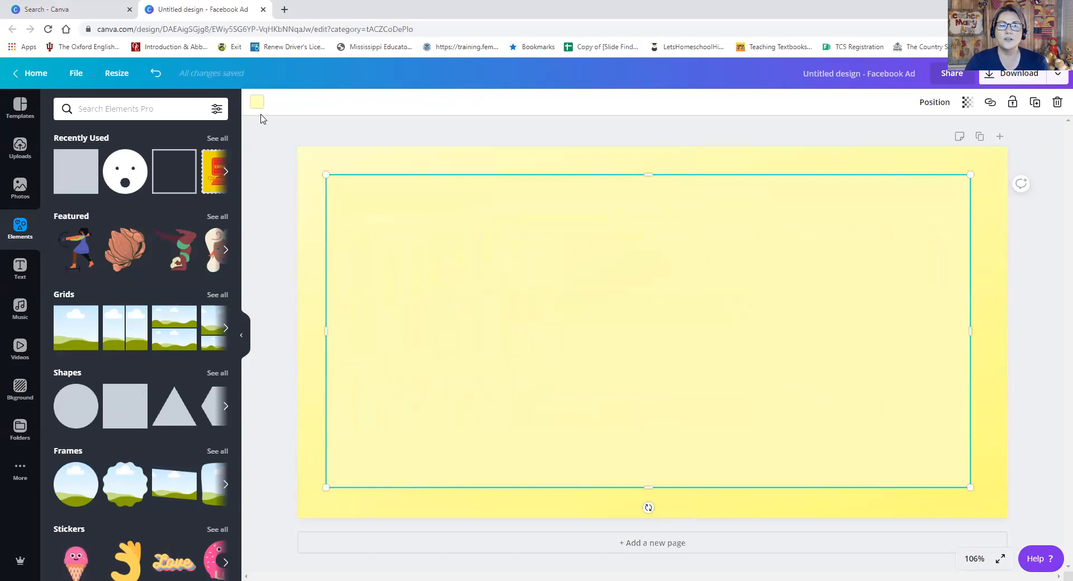
# Step: Fill the large rectangle with the lime-green default color
pyautogui.click(348, 164)
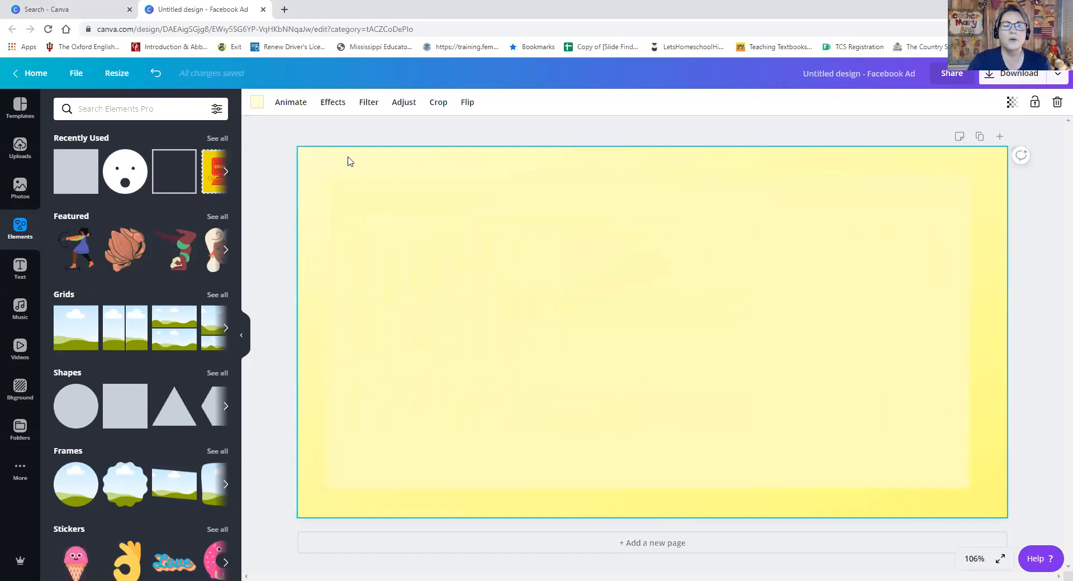
pyautogui.click(359, 209)
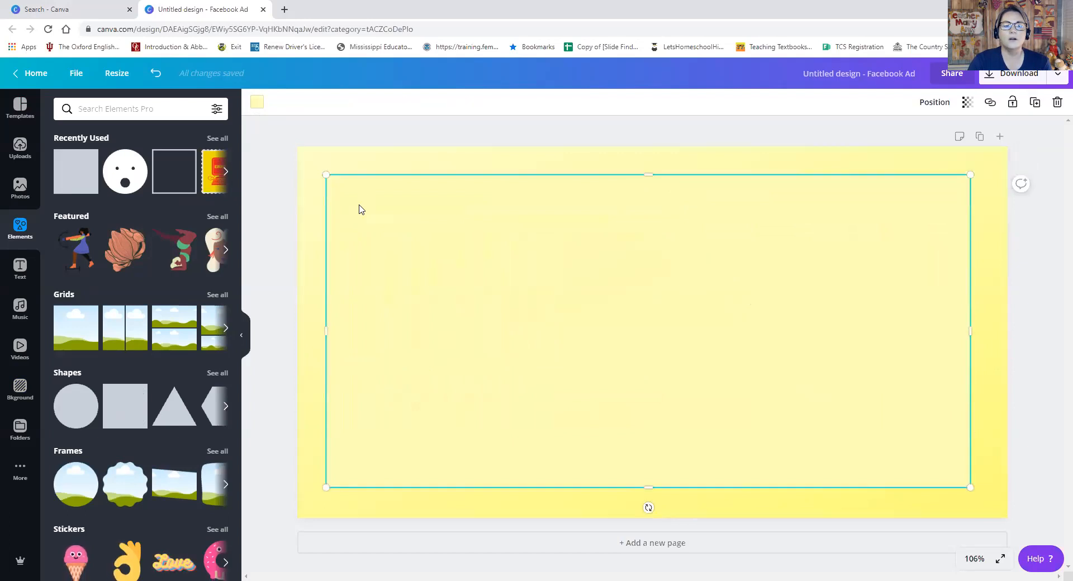
pyautogui.click(258, 104)
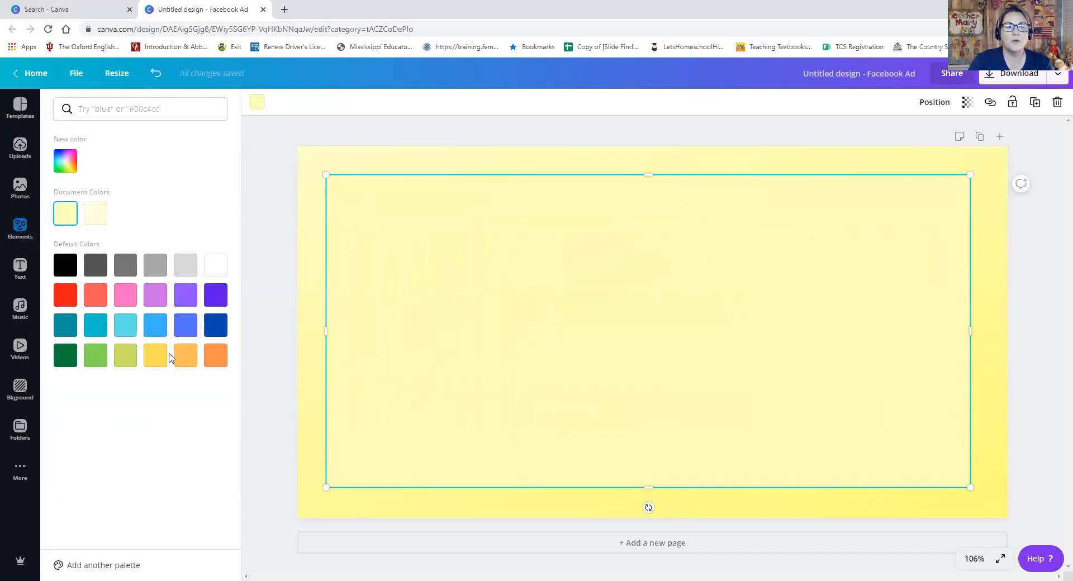
pyautogui.click(123, 363)
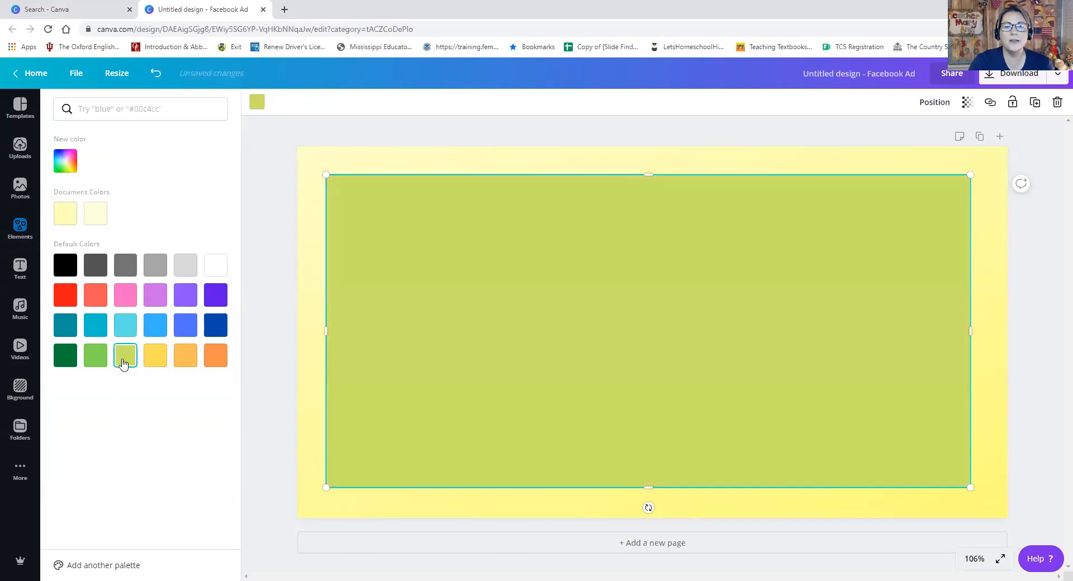
# Step: Recolor the gradient background behind the rectangle with the lime-green default color
pyautogui.click(384, 136)
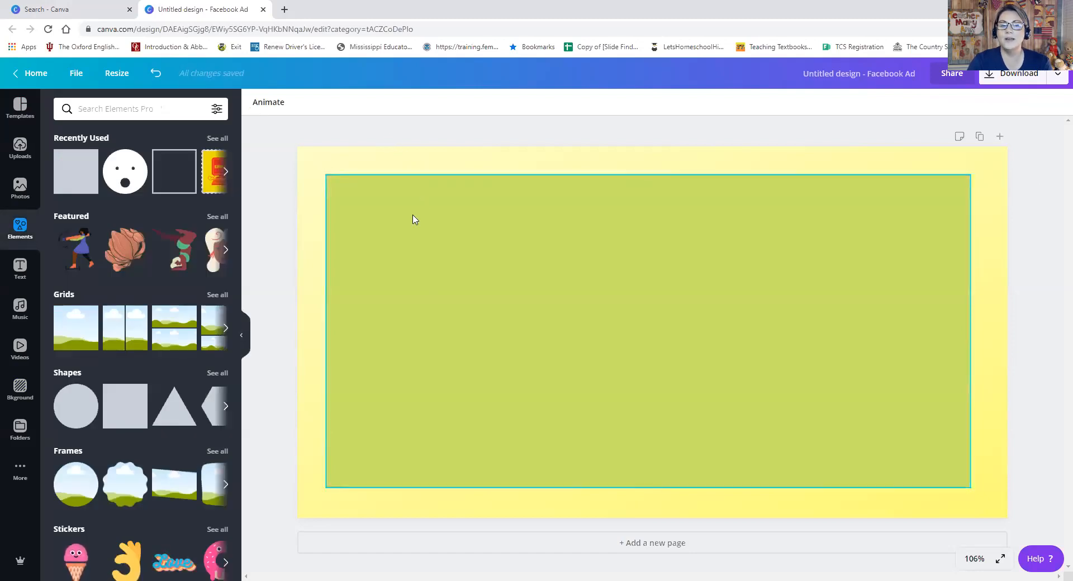
pyautogui.click(372, 161)
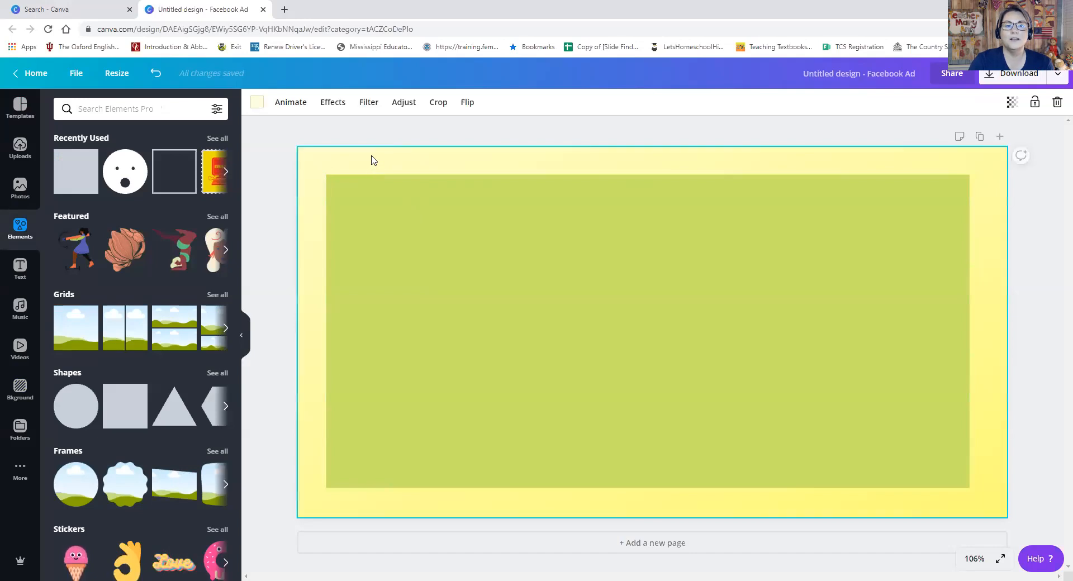
pyautogui.click(258, 104)
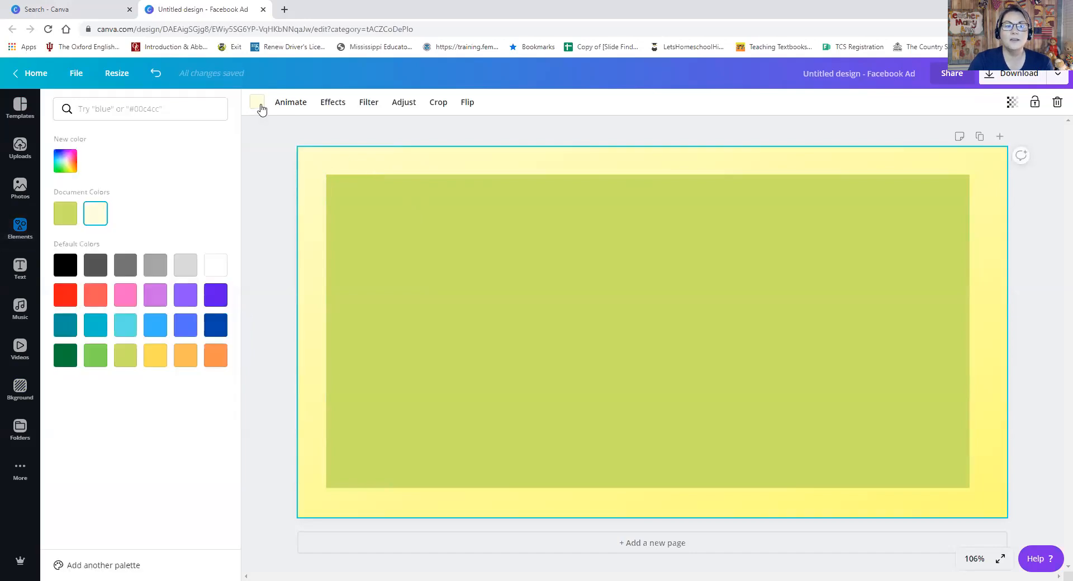
pyautogui.click(124, 359)
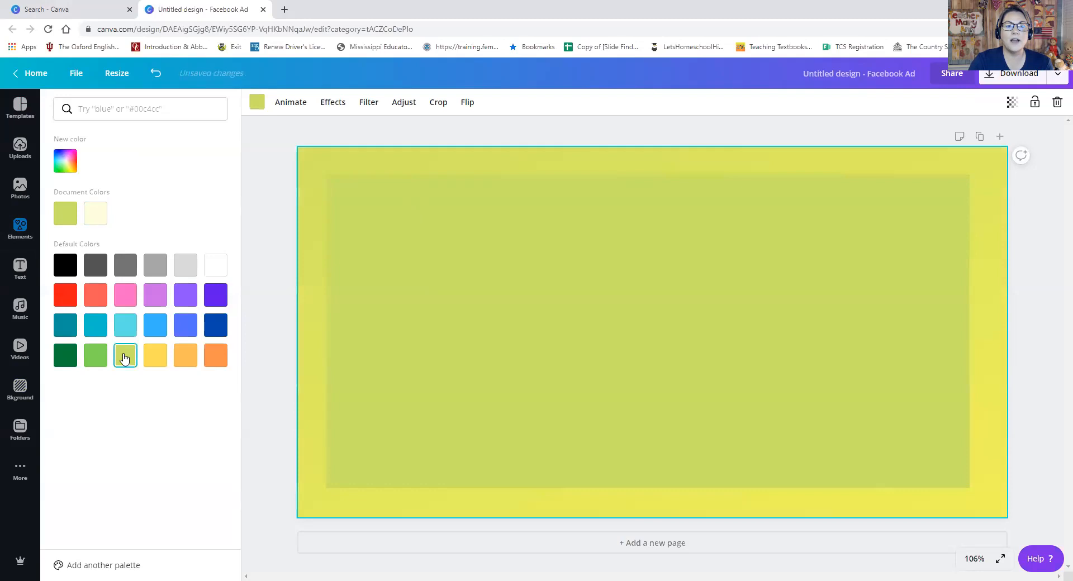
# Step: Change the large rectangle's fill to the golden-yellow default color
pyautogui.click(441, 305)
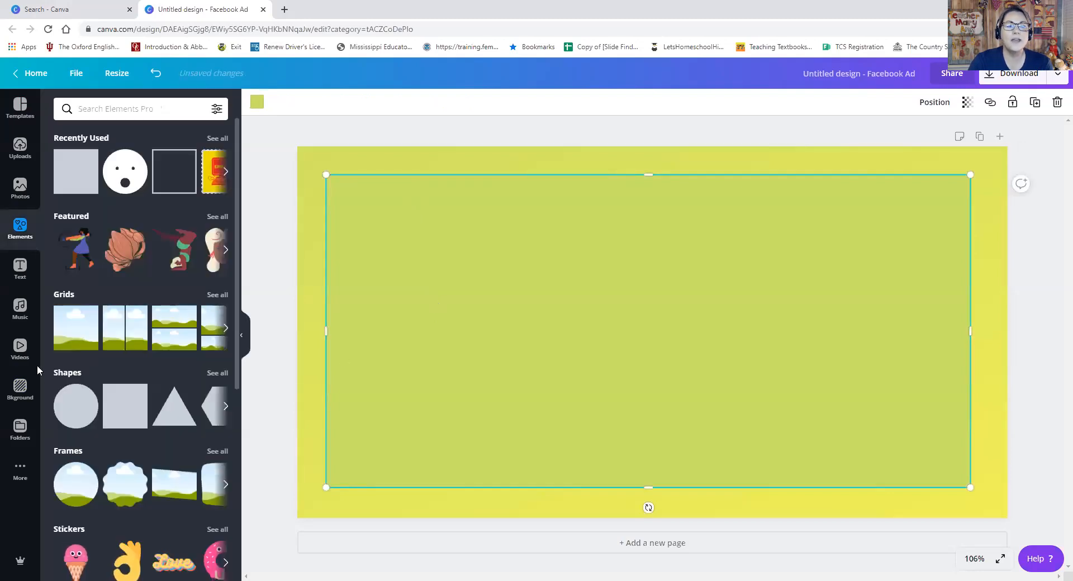
pyautogui.click(257, 102)
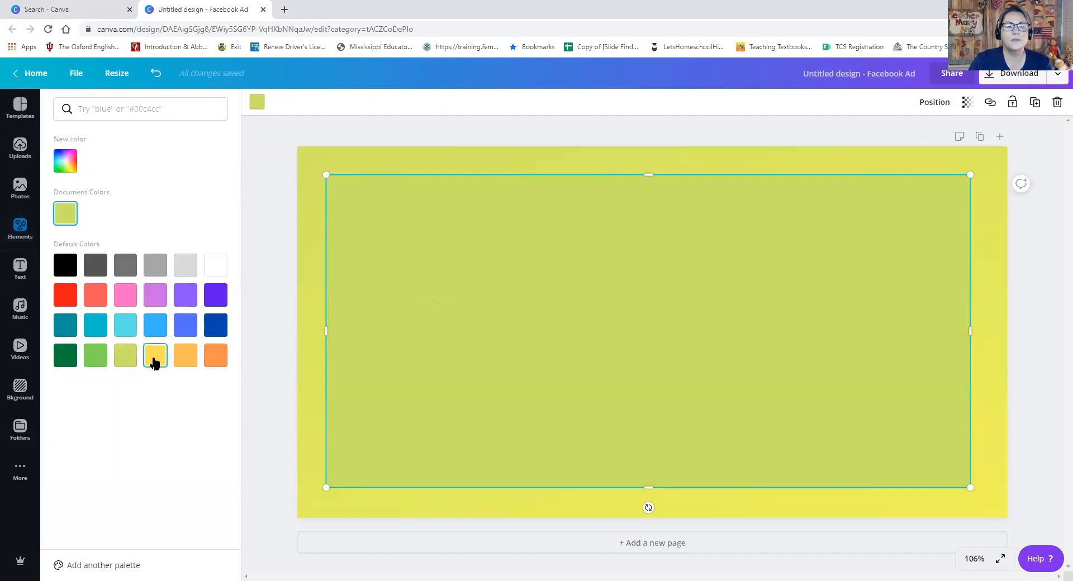
pyautogui.click(155, 362)
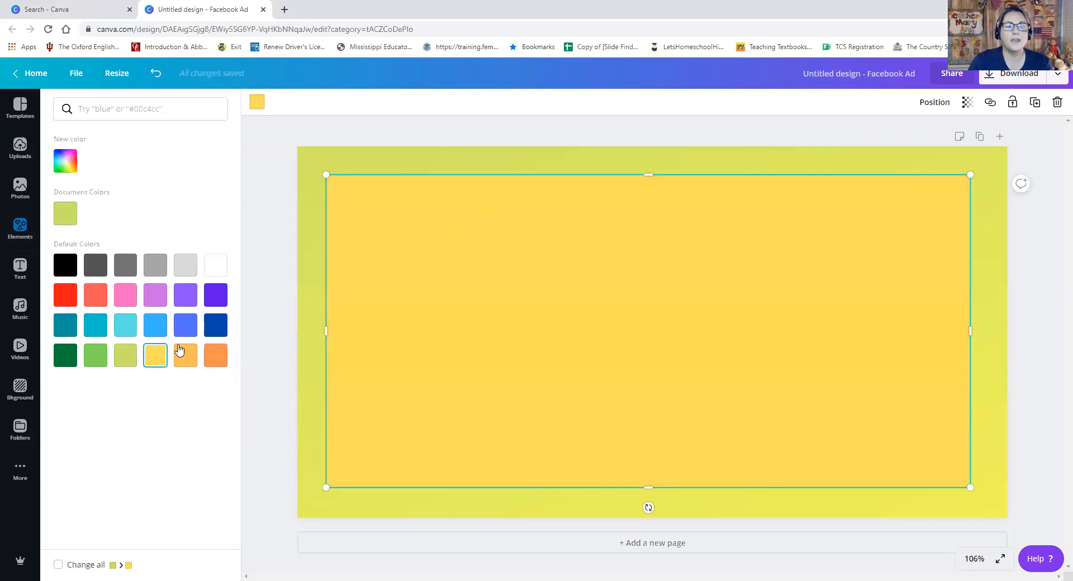
pyautogui.click(333, 130)
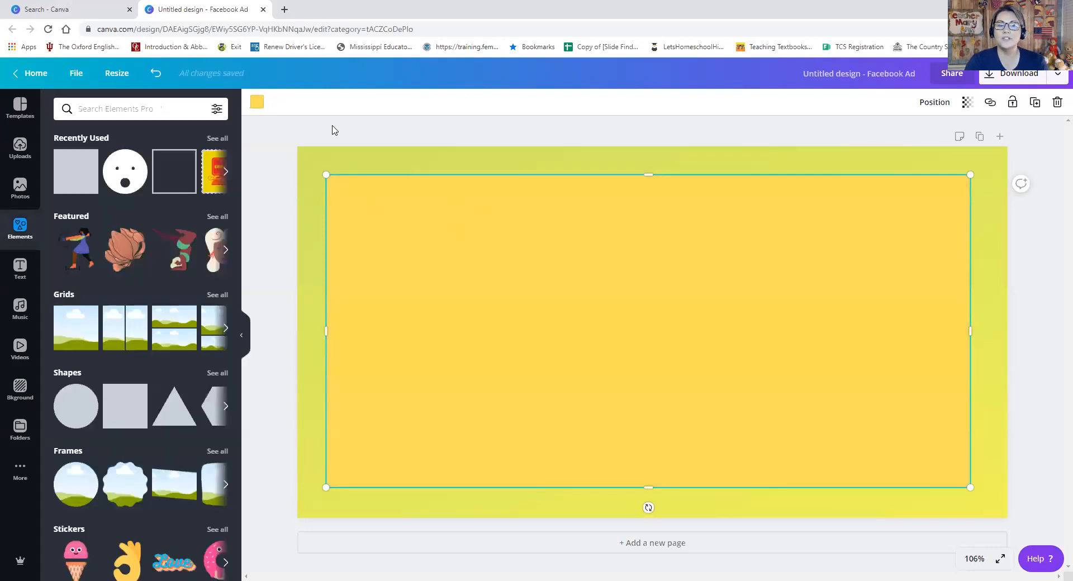
# Step: Give the large rectangle a custom pale yellow fill, #ffea95, after trying the grayish tan #bbb290
pyautogui.click(364, 215)
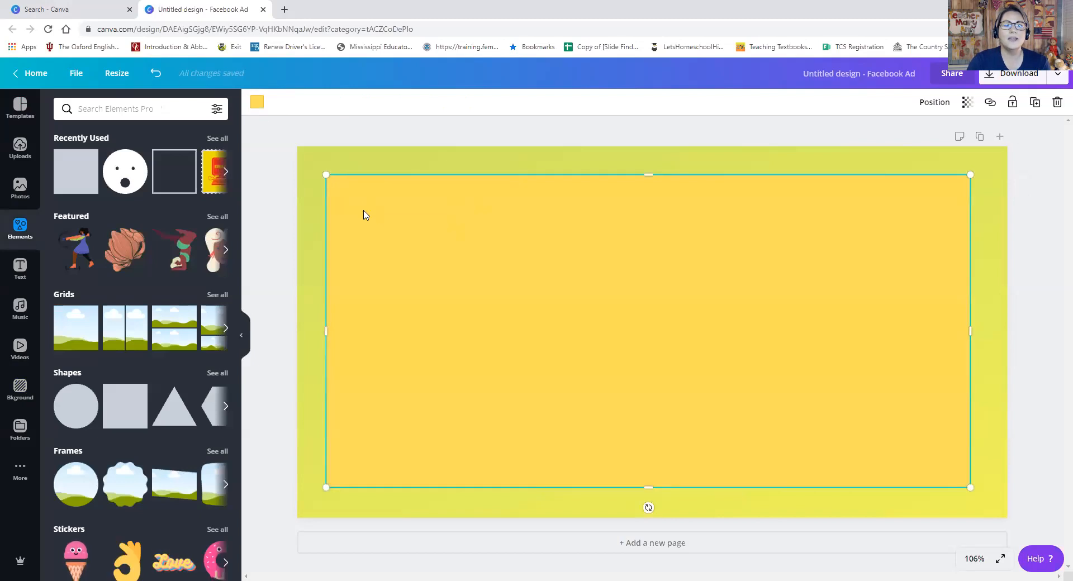
pyautogui.click(256, 103)
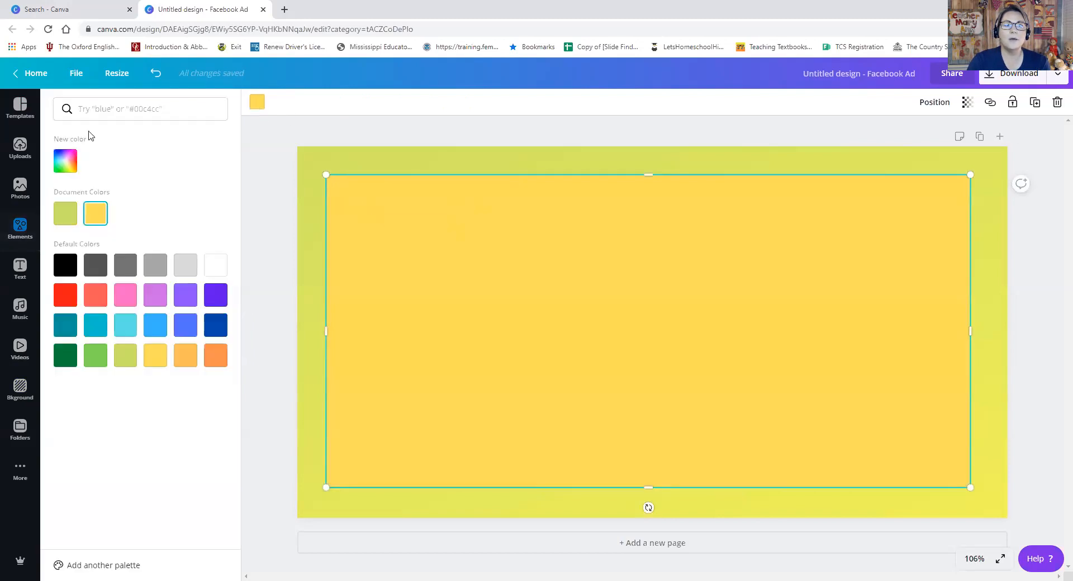
pyautogui.click(61, 163)
pyautogui.moveTo(160, 195); pyautogui.dragTo(97, 203)
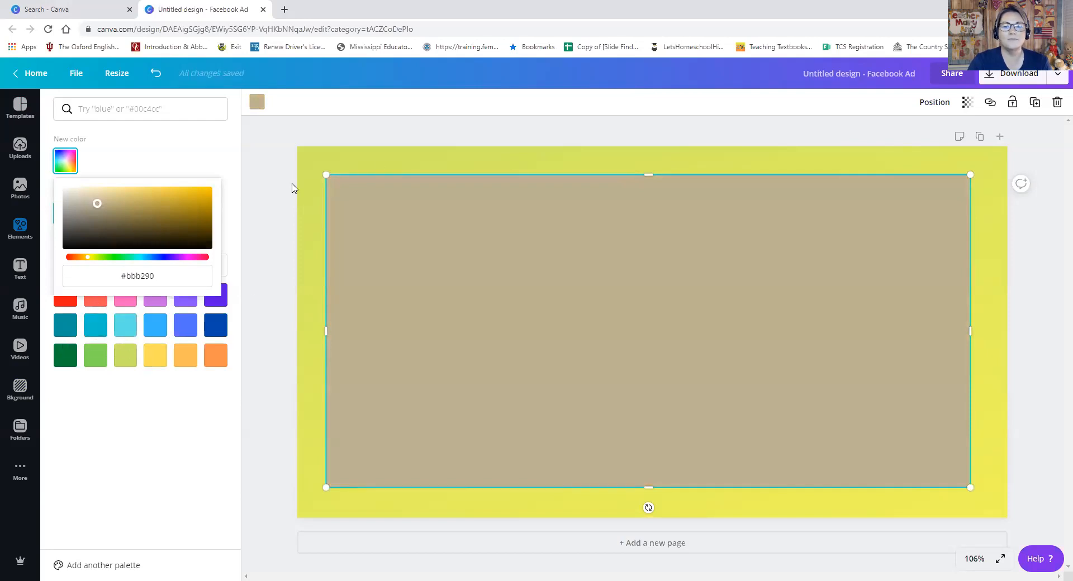
pyautogui.moveTo(97, 204); pyautogui.dragTo(141, 182)
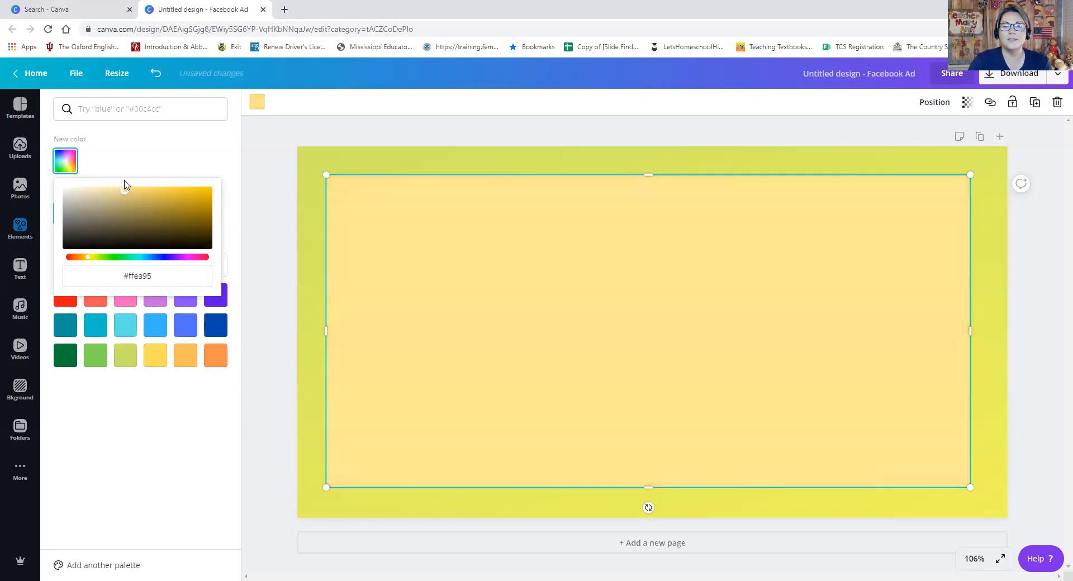
# Step: Recolor the gradient background with the periwinkle-blue default color after trying turquoise
pyautogui.click(340, 128)
pyautogui.click(340, 127)
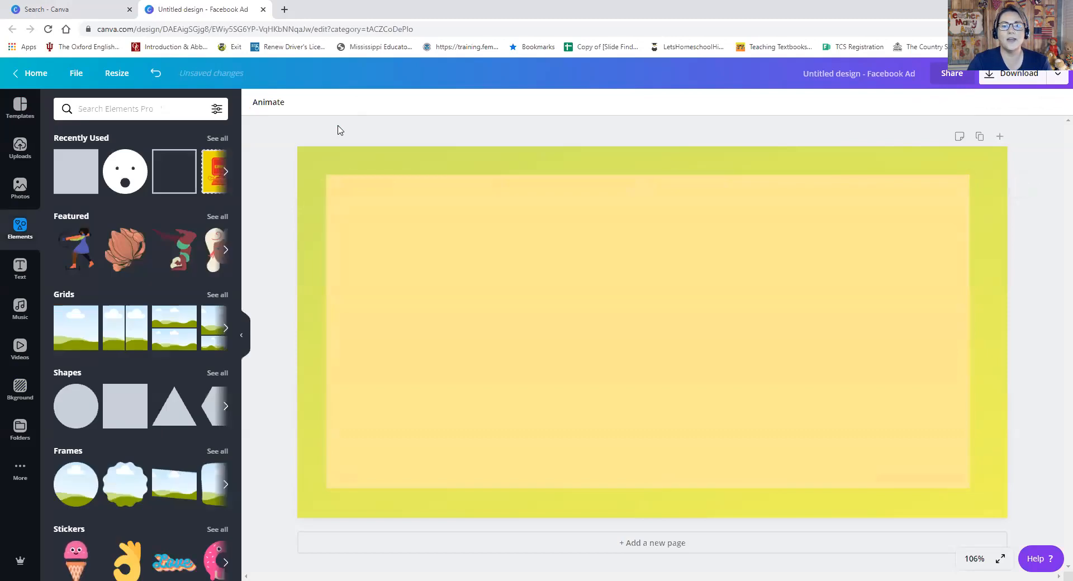
pyautogui.click(415, 168)
pyautogui.click(258, 103)
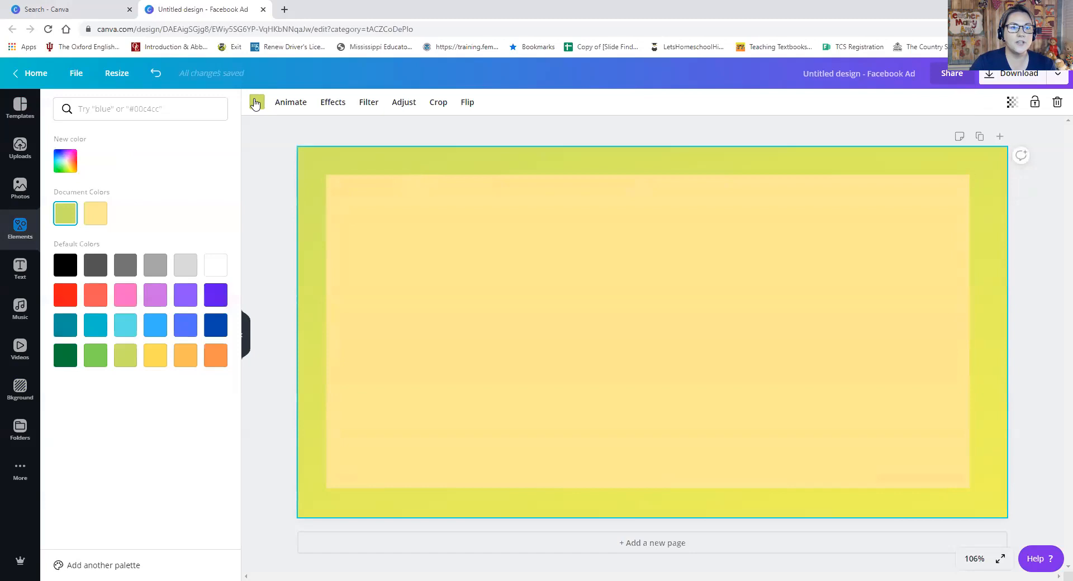
pyautogui.click(125, 327)
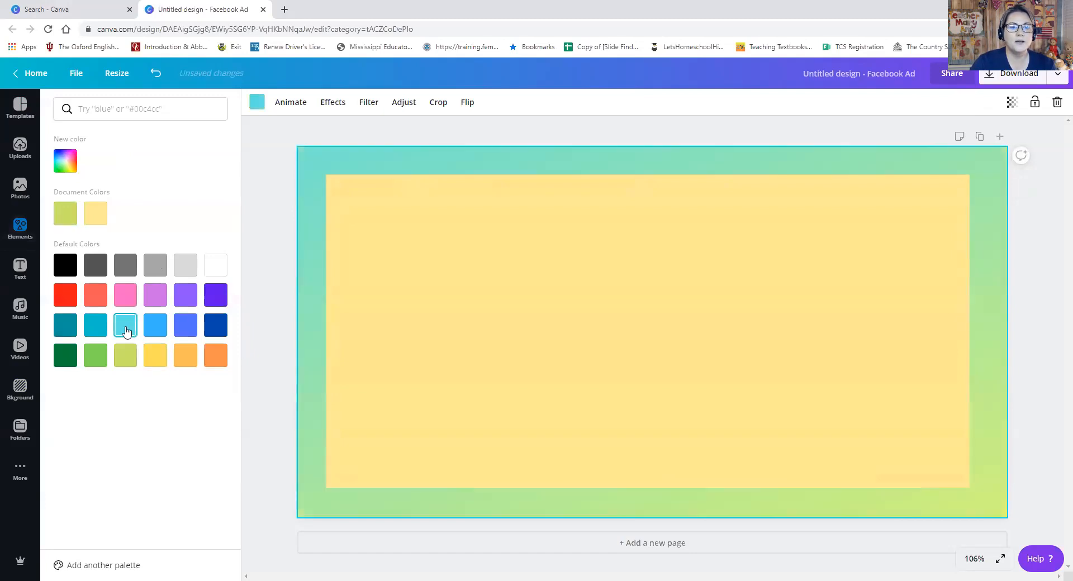
pyautogui.click(185, 327)
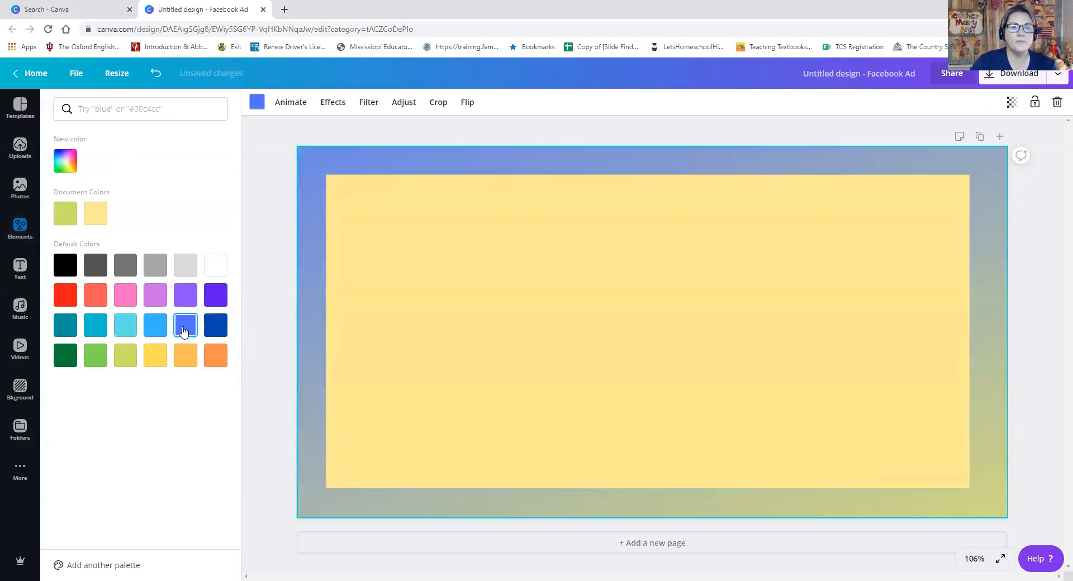
pyautogui.click(333, 129)
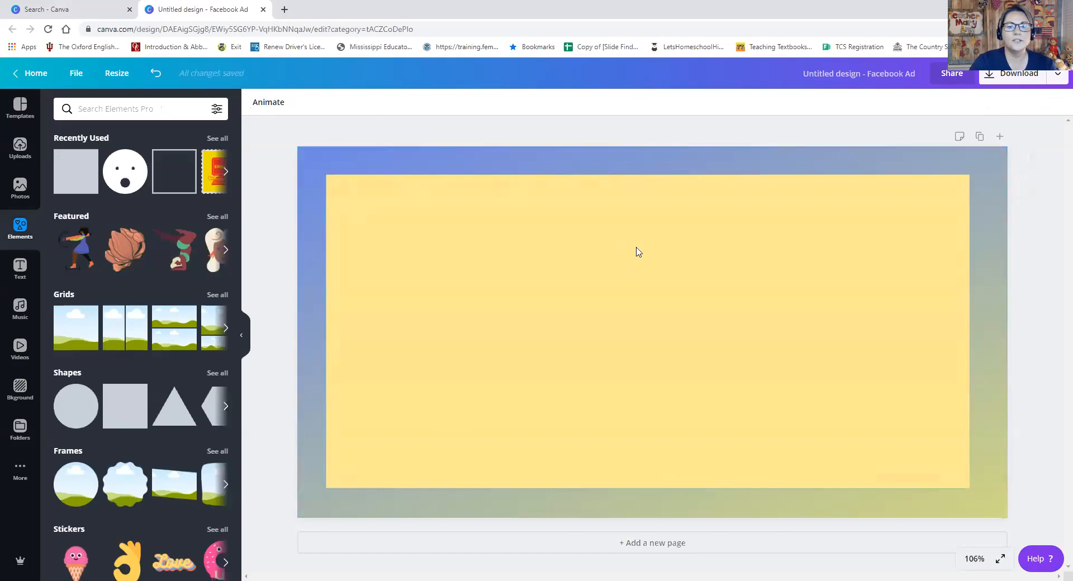
# Step: Replace the gradient background with a solid fill in the document's pale yellow color
pyautogui.click(811, 272)
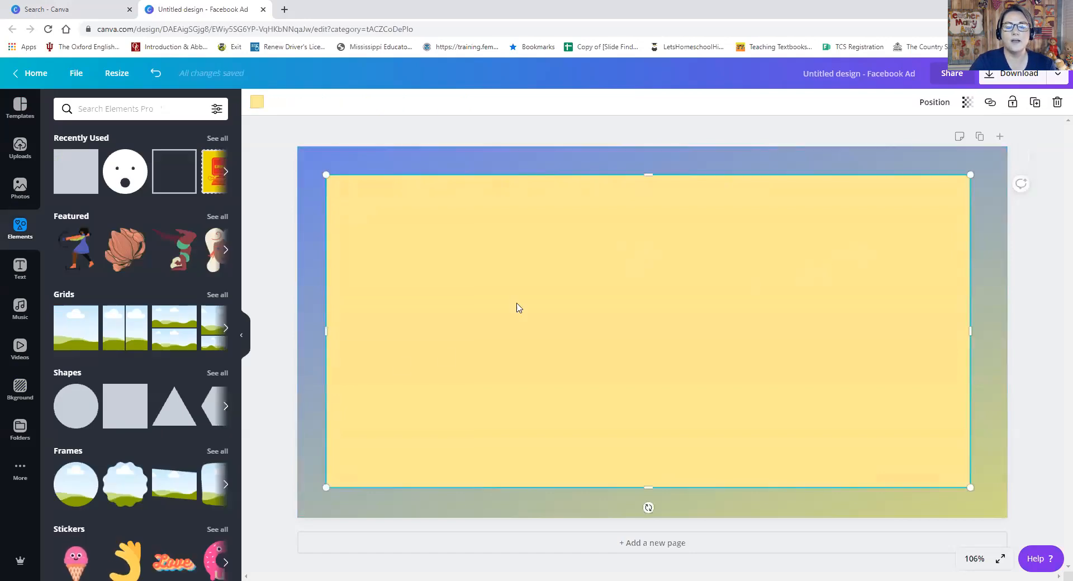
pyautogui.click(21, 387)
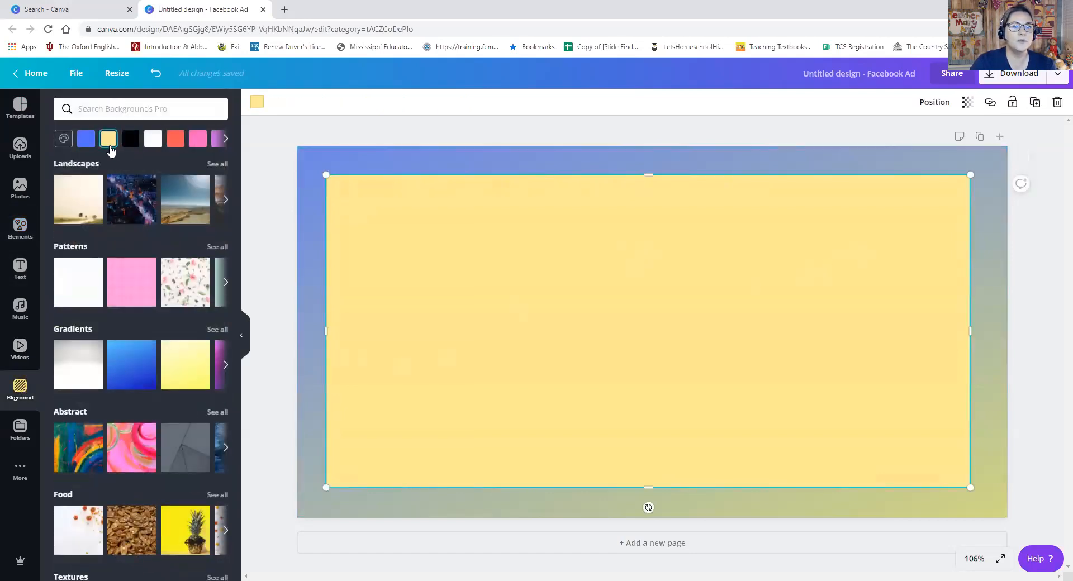
pyautogui.click(109, 144)
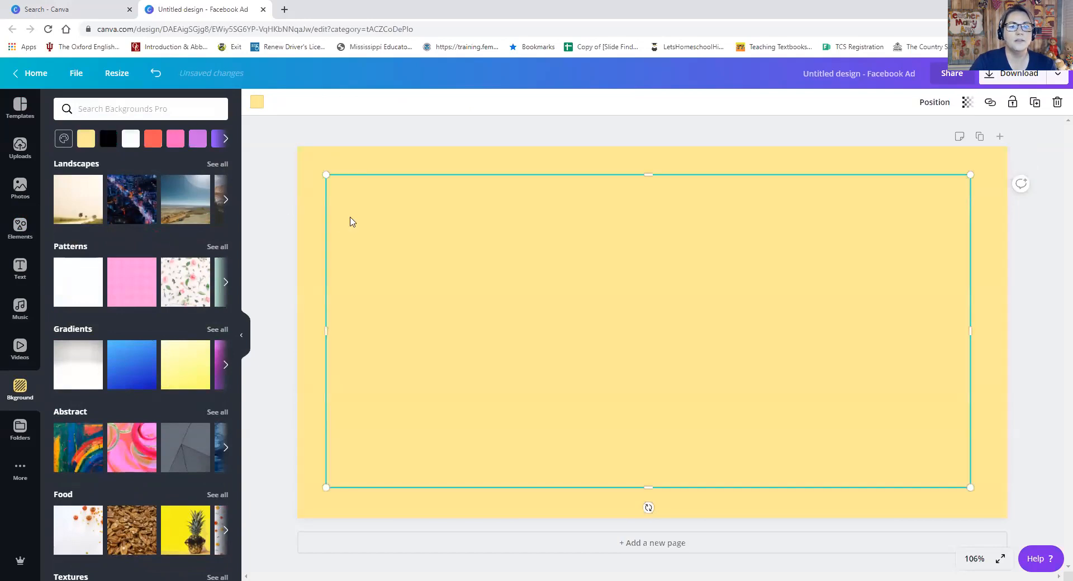
pyautogui.click(257, 101)
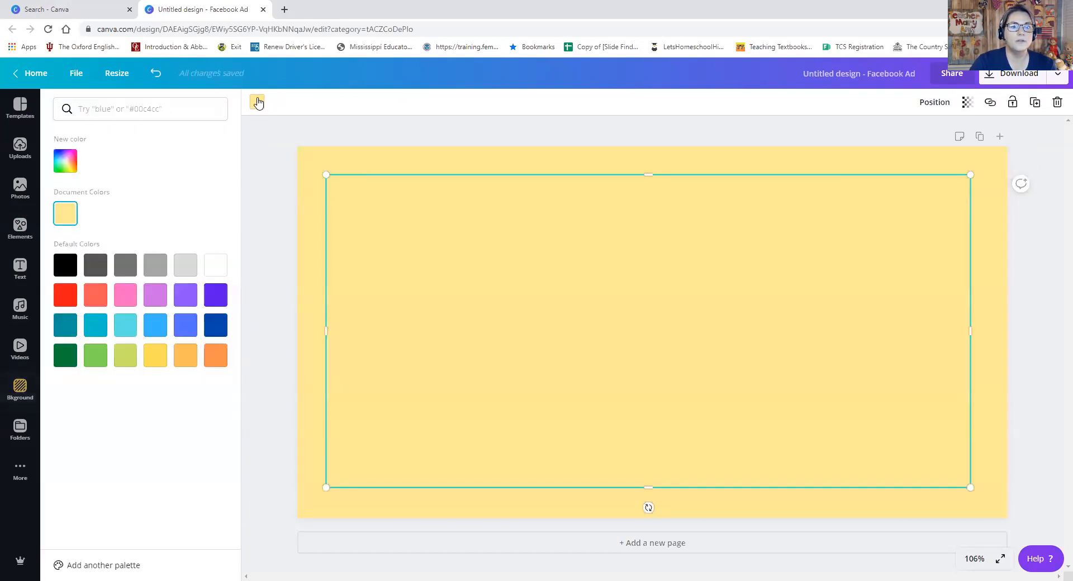
# Step: Set the page background behind the rectangle to the solid light-blue default color
pyautogui.click(309, 162)
pyautogui.click(310, 161)
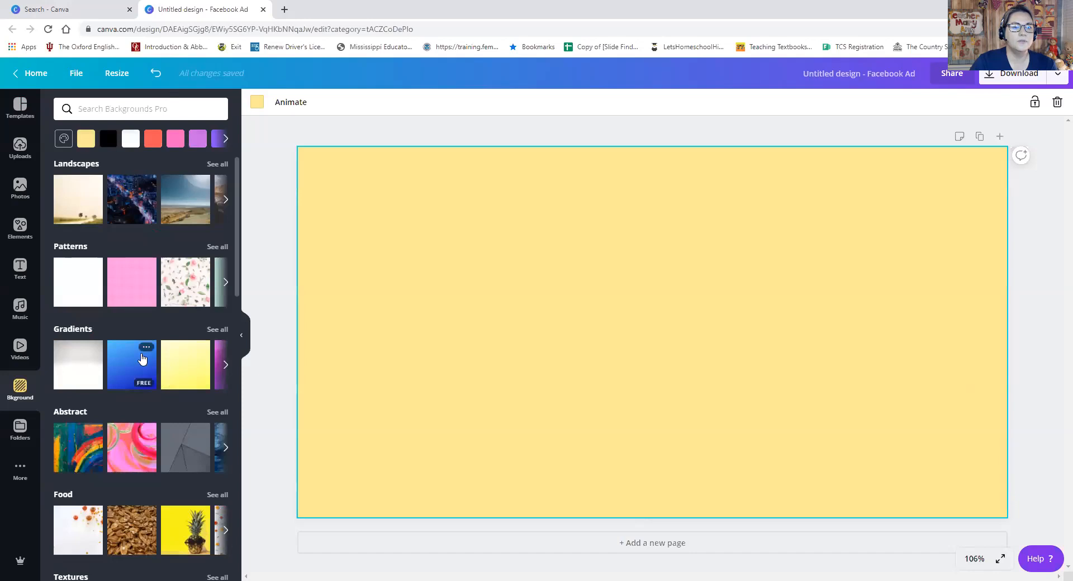
pyautogui.click(226, 139)
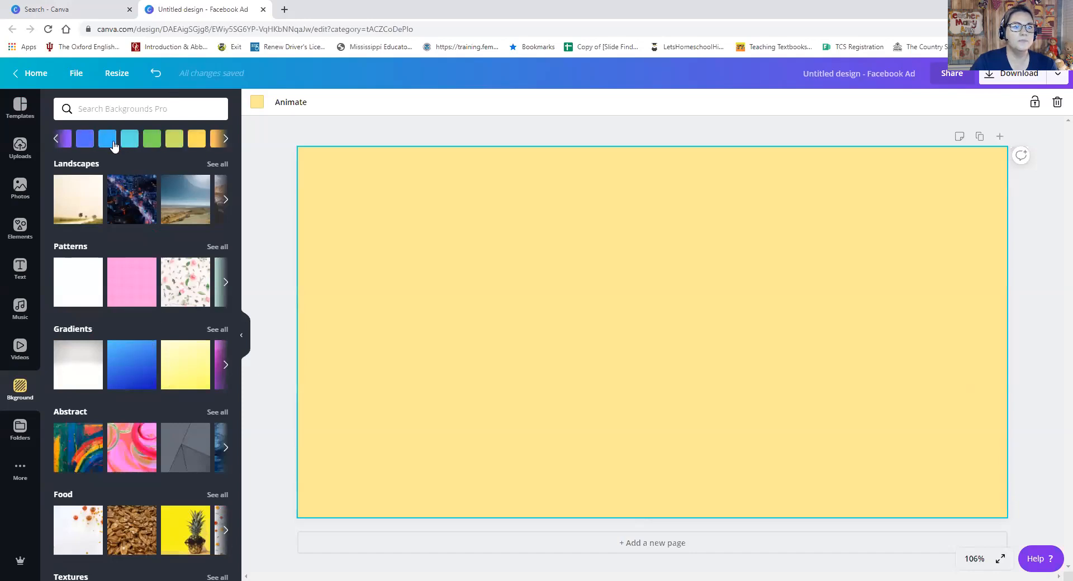
pyautogui.click(107, 144)
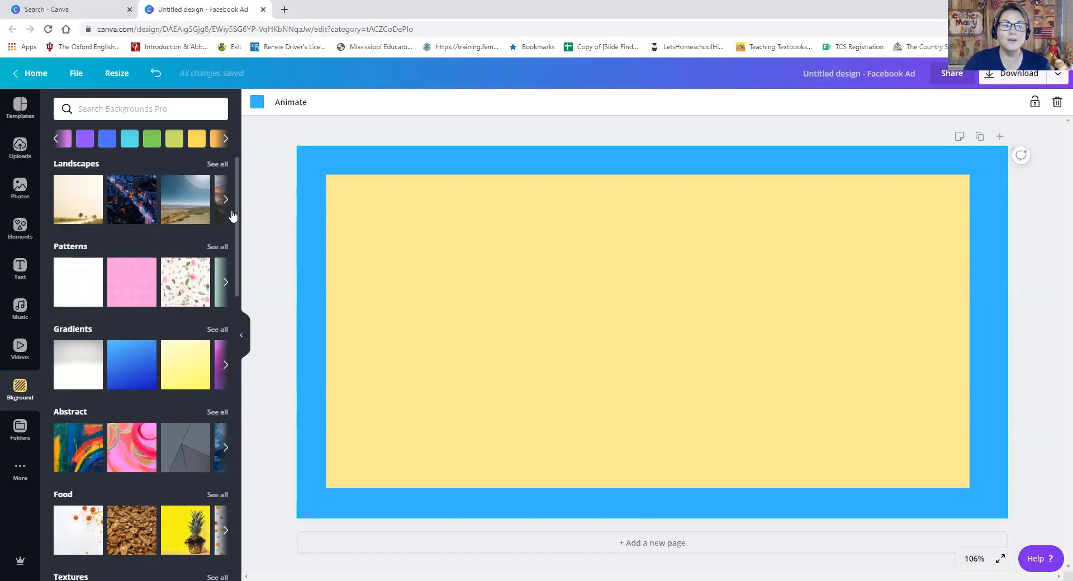
# Step: Search the elements for "school children" and insert the illustration of two pupils at desks in front of a window
pyautogui.click(20, 227)
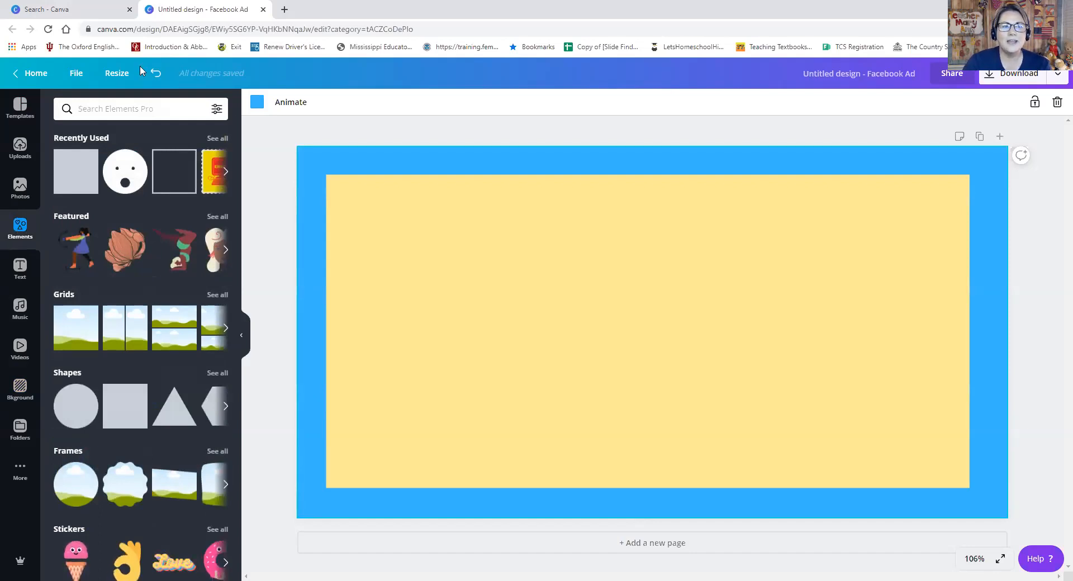
pyautogui.click(132, 109)
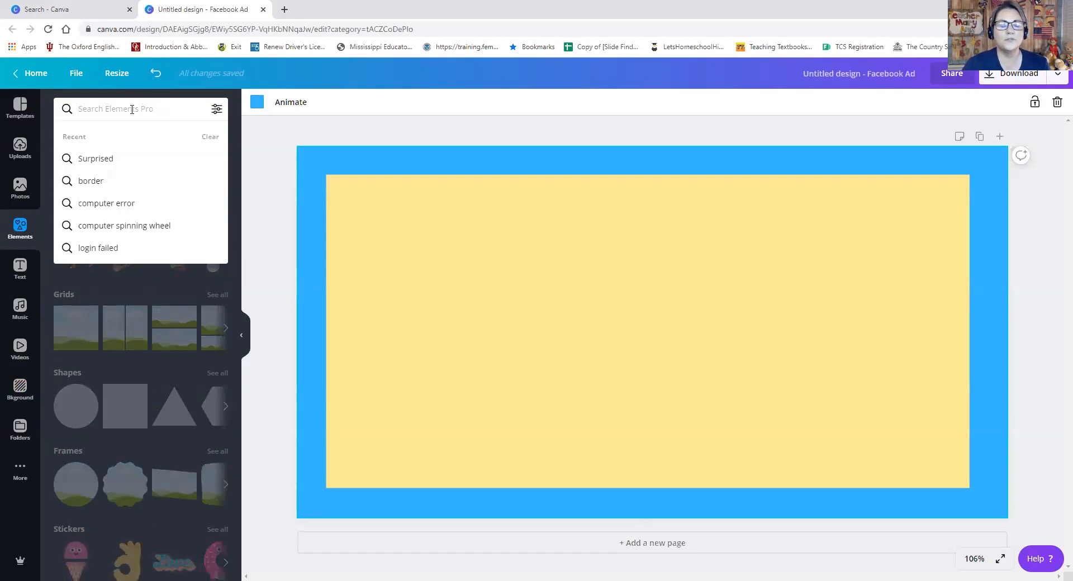
pyautogui.write('school children')
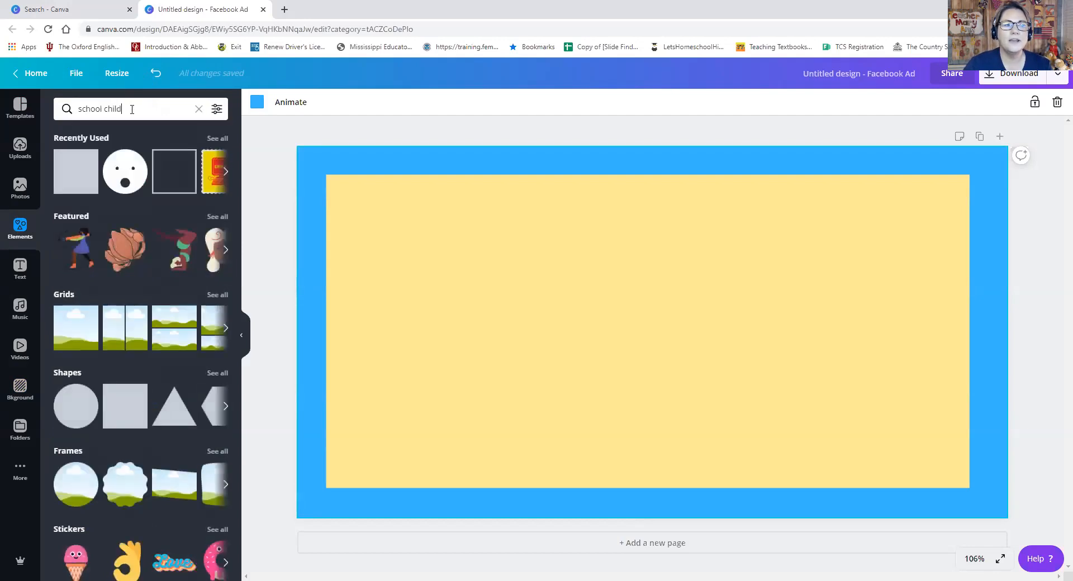
pyautogui.press('Return')
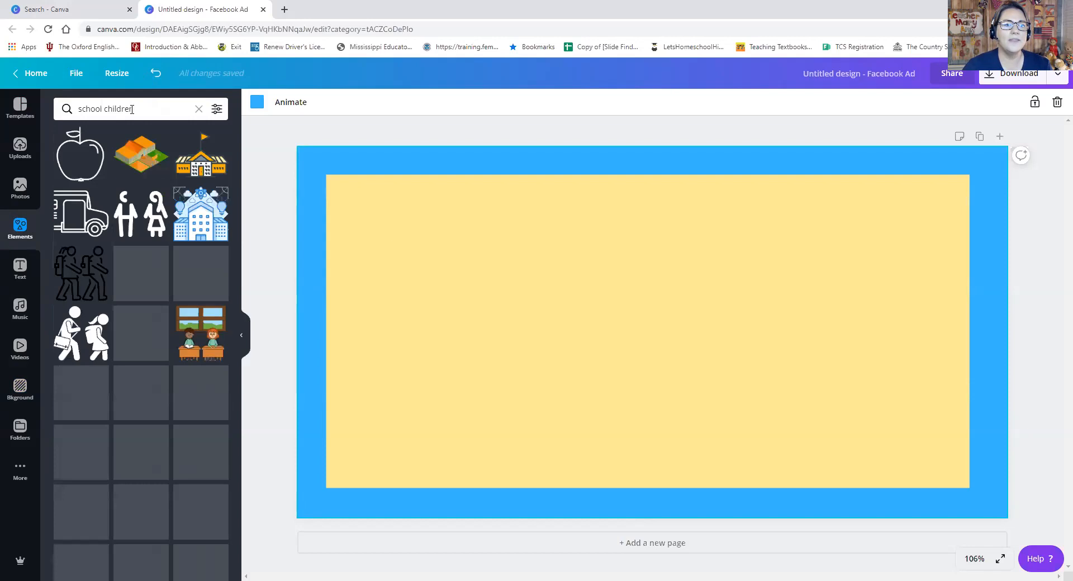
pyautogui.scroll(-2, 123, 200)
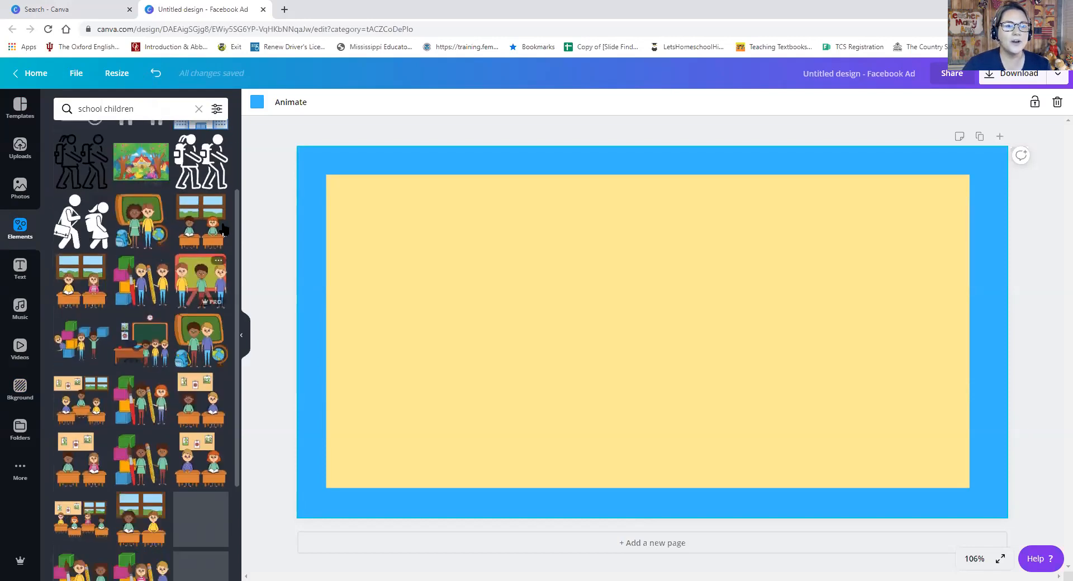
pyautogui.click(190, 211)
# Step: Enlarge the classroom illustration to nearly the full height of the yellow rectangle and place it near the middle
pyautogui.moveTo(585, 257); pyautogui.dragTo(474, 189)
pyautogui.moveTo(714, 404); pyautogui.dragTo(776, 471)
pyautogui.moveTo(664, 366)
pyautogui.mouseDown()
pyautogui.moveTo(644, 364)
pyautogui.moveTo(646, 372)
pyautogui.mouseUp()
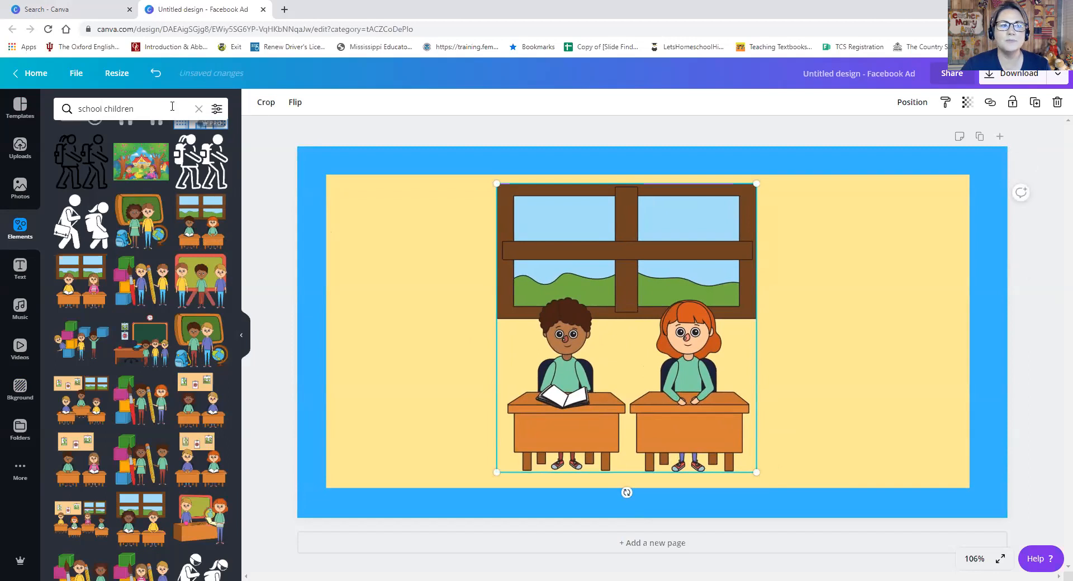
# Step: Search the elements for "books", insert the orange, green and blue book stack, and shrink it beside the classroom illustration
pyautogui.moveTo(138, 110); pyautogui.dragTo(62, 109)
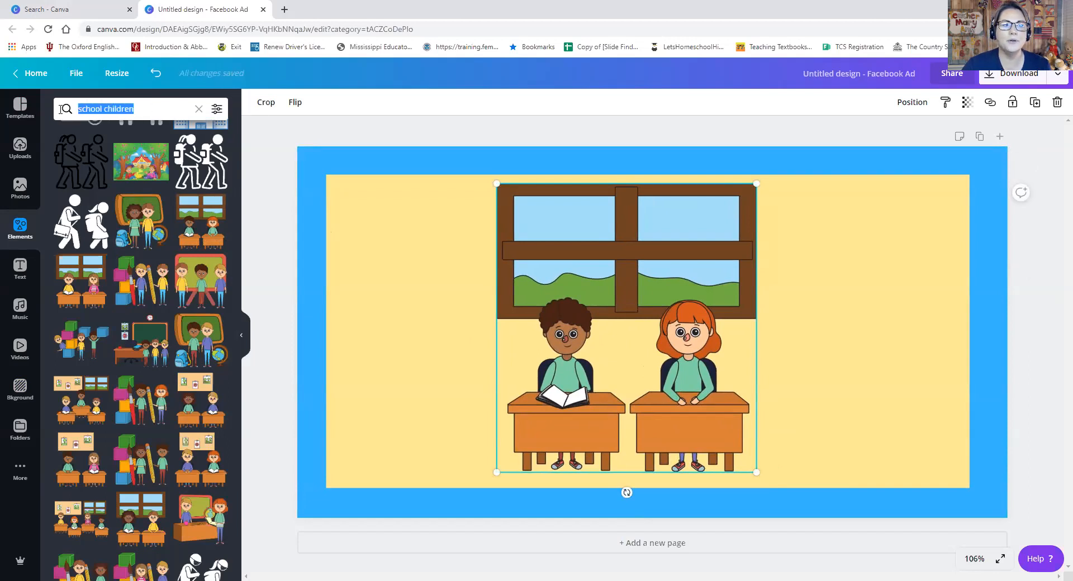
pyautogui.write('books')
pyautogui.press('Return')
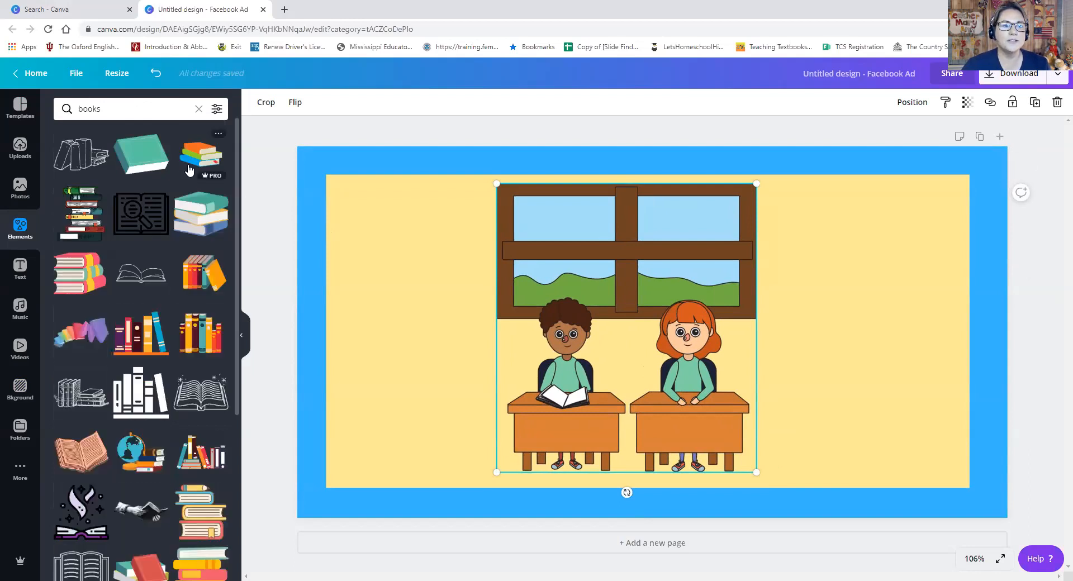
pyautogui.click(190, 167)
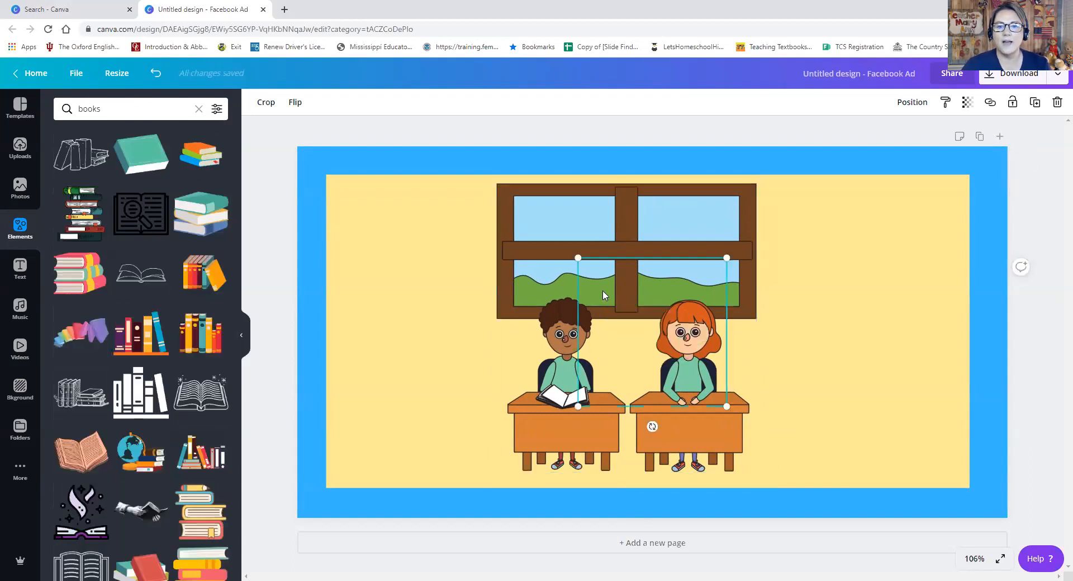
pyautogui.moveTo(588, 269); pyautogui.dragTo(460, 256)
# Step: Insert the row of upright books with a leaning yellow one, shrink it, and place it below the book stack
pyautogui.click(190, 278)
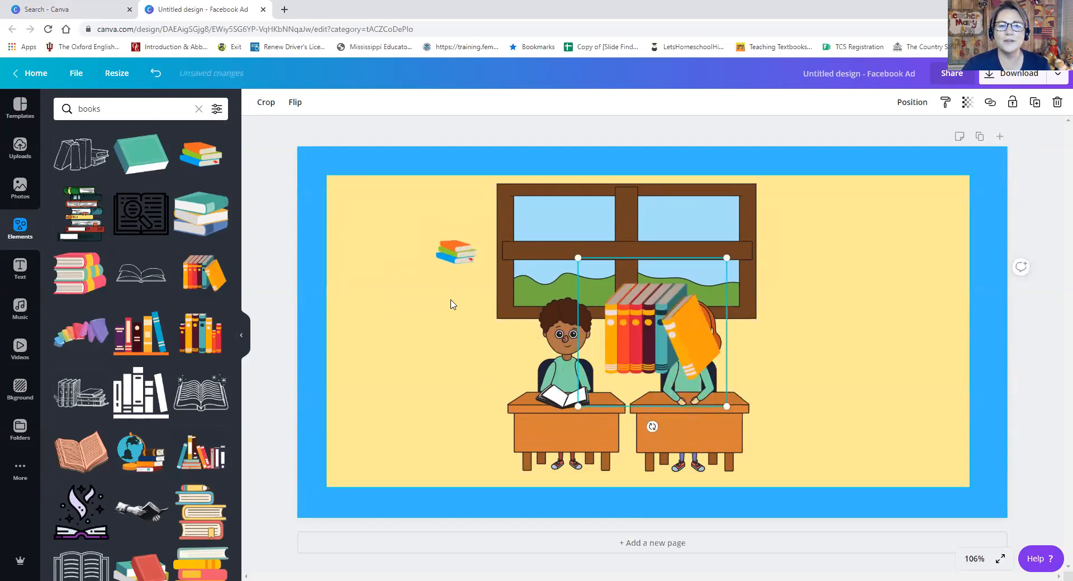
pyautogui.moveTo(579, 260); pyautogui.dragTo(643, 322)
pyautogui.moveTo(683, 373); pyautogui.dragTo(437, 318)
pyautogui.moveTo(396, 272); pyautogui.dragTo(427, 298)
# Step: Move the book stack to the rectangle's upper-left corner, enlarge it slightly, and align the upright books beneath it
pyautogui.moveTo(456, 251); pyautogui.dragTo(383, 213)
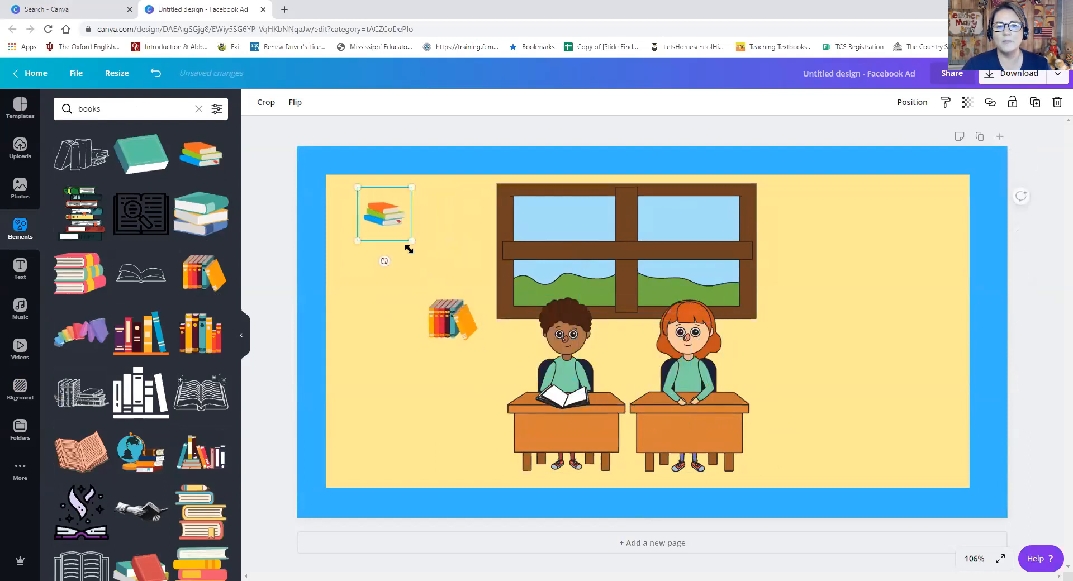
pyautogui.moveTo(435, 260); pyautogui.dragTo(432, 261)
pyautogui.moveTo(449, 304); pyautogui.dragTo(386, 293)
# Step: Insert the globe-with-books graphic, shrink it, and place it below the upright books along the rectangle's left side
pyautogui.click(140, 450)
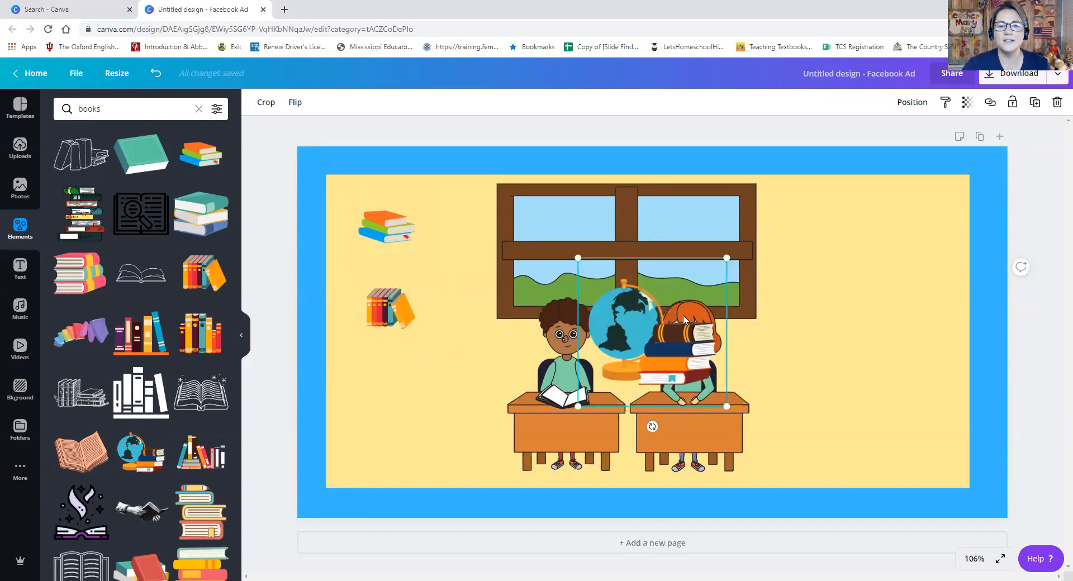
pyautogui.moveTo(578, 258); pyautogui.dragTo(392, 387)
pyautogui.moveTo(356, 351); pyautogui.dragTo(378, 392)
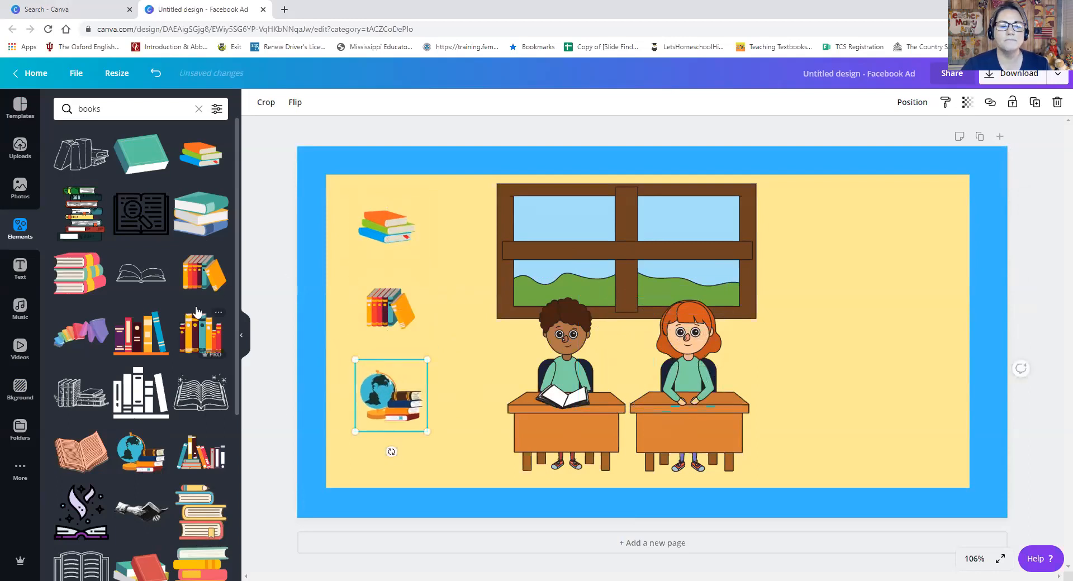
# Step: Look through more book graphics, and search the elements for "circle time" to browse those graphics
pyautogui.scroll(-7, 193, 315)
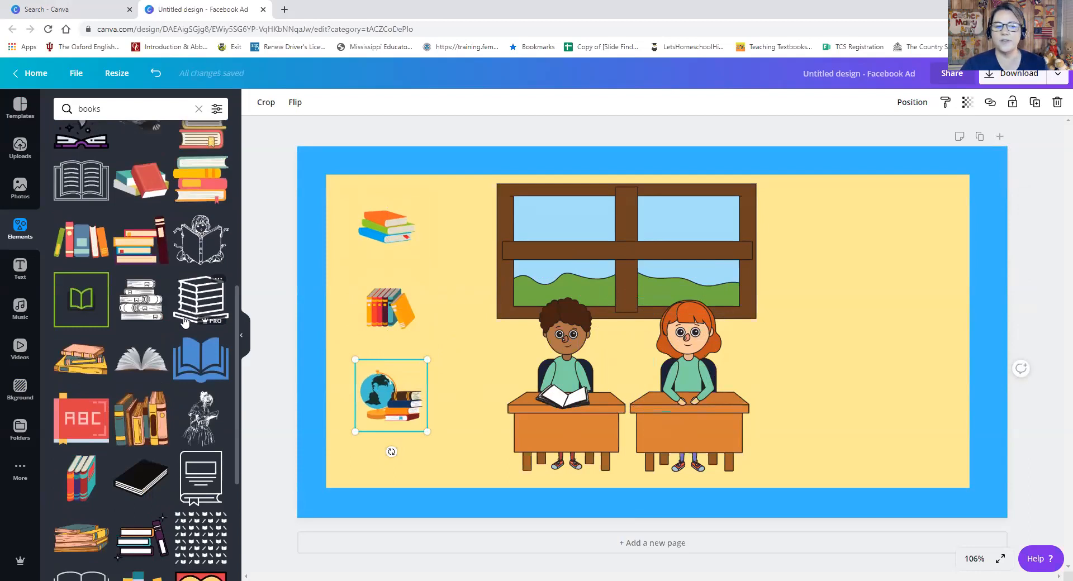
pyautogui.scroll(-10, 190, 319)
pyautogui.scroll(-1, 175, 326)
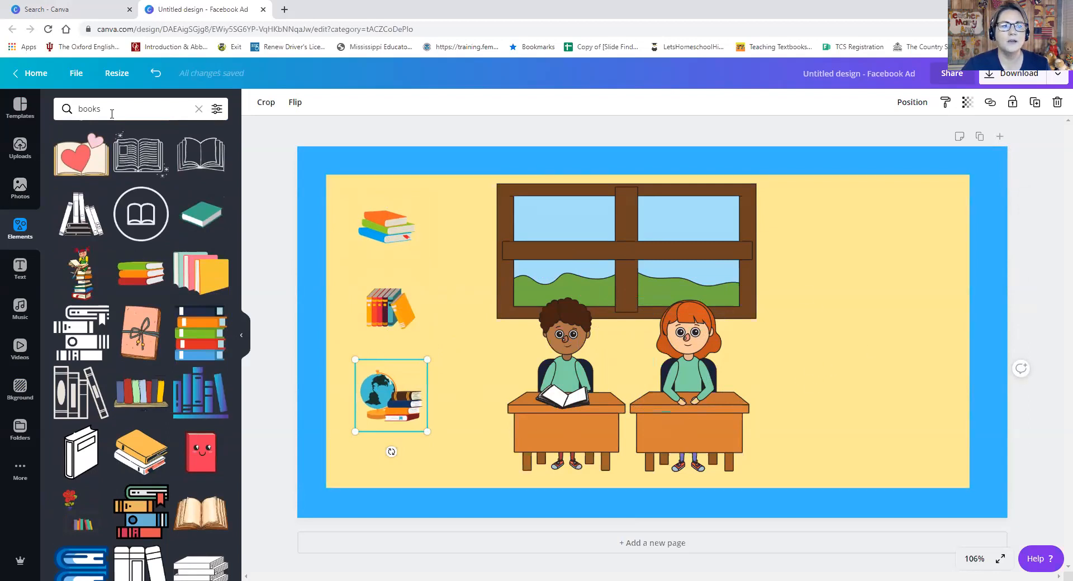
pyautogui.click(61, 104)
pyautogui.write('circle time')
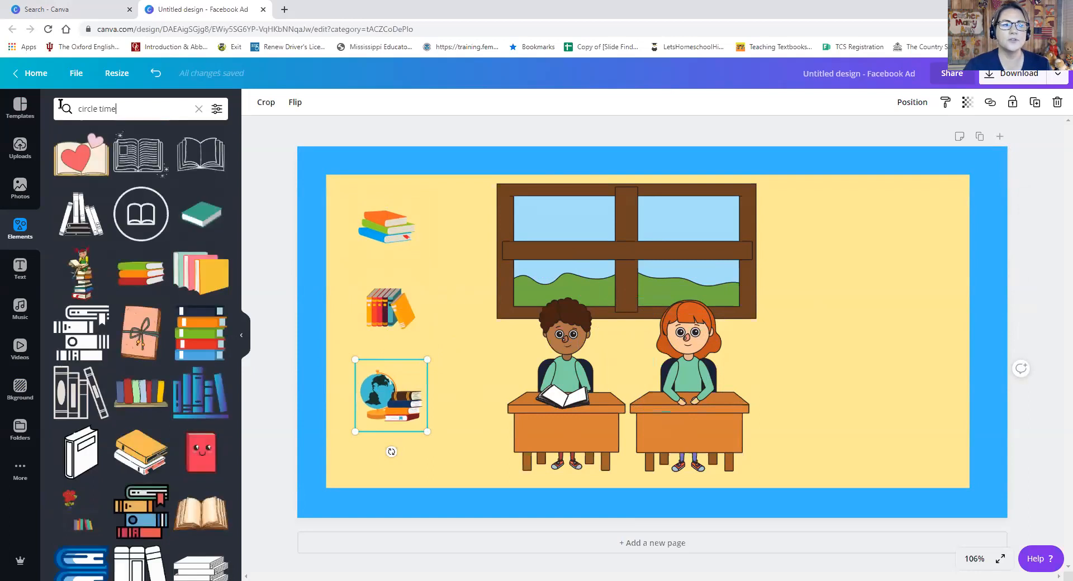
pyautogui.press('Return')
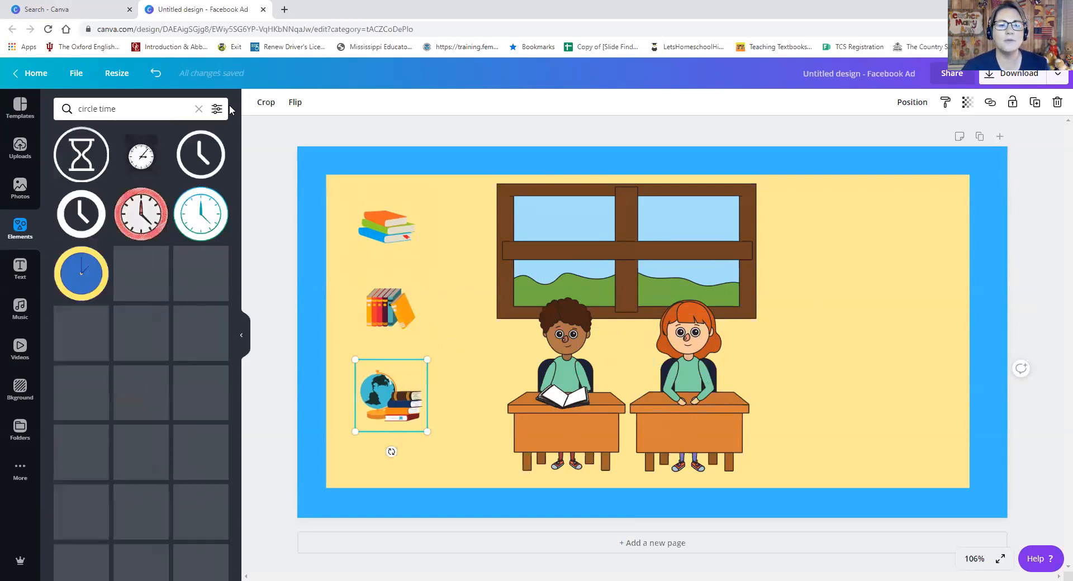
pyautogui.scroll(-10, 129, 280)
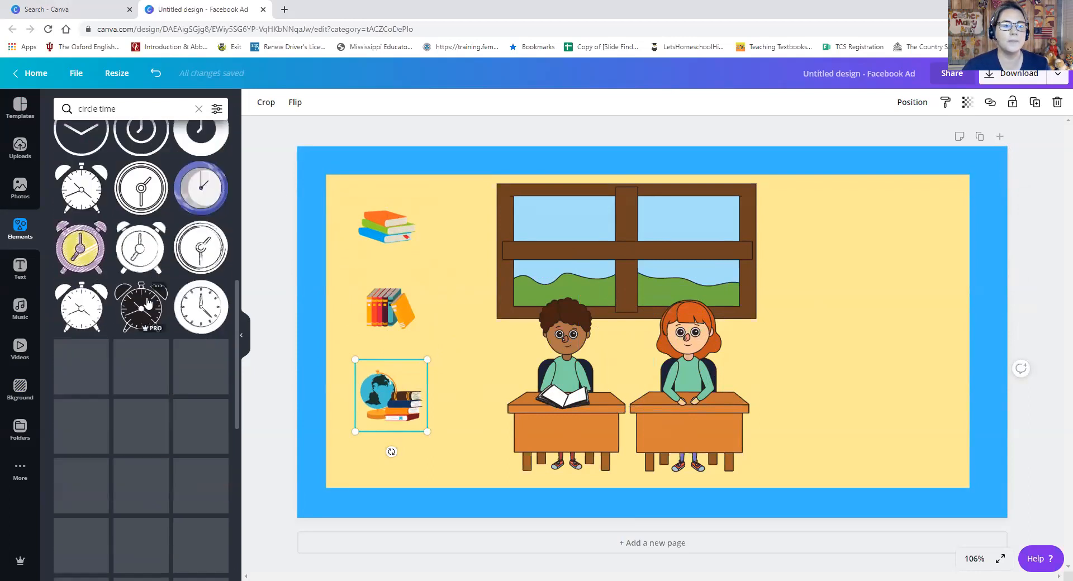
# Step: Search the elements for "preschool", insert the ABC children graphic with balloon and airplanes, and place it at the rectangle's upper right
pyautogui.click(124, 106)
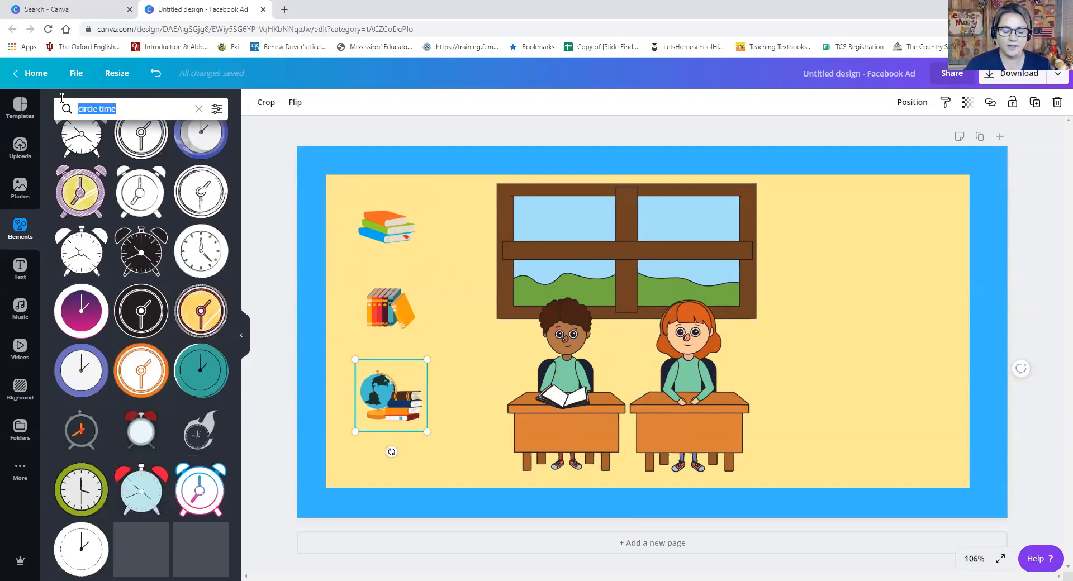
pyautogui.write('preschool')
pyautogui.press('Return')
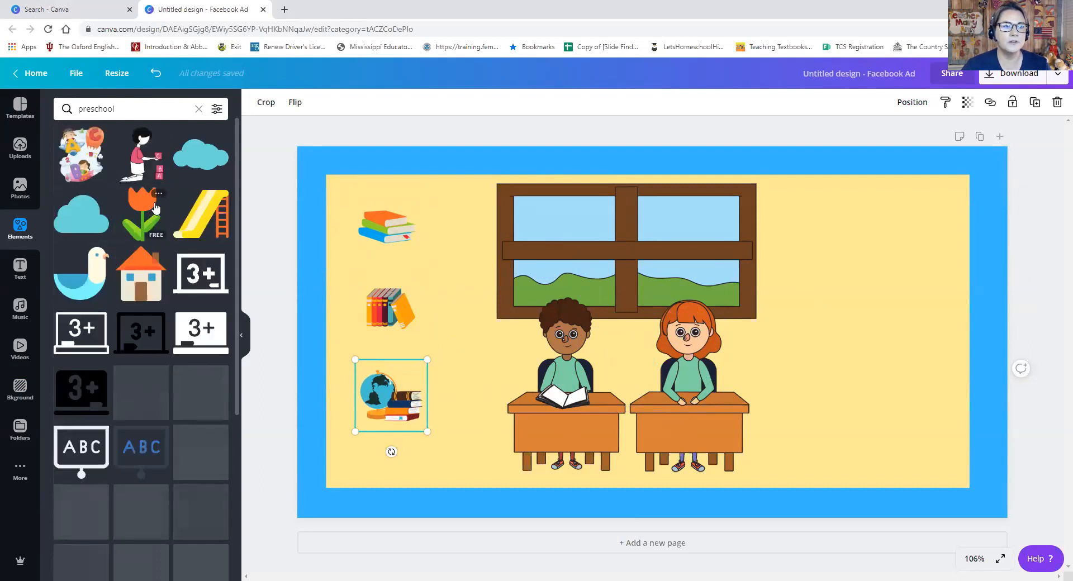
pyautogui.click(76, 148)
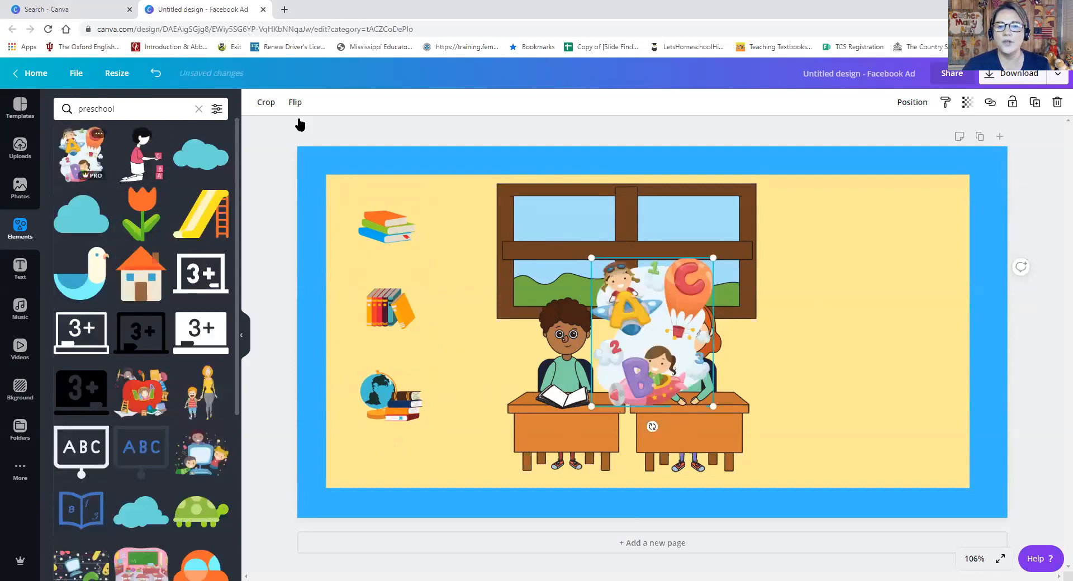
pyautogui.moveTo(652, 332); pyautogui.dragTo(858, 264)
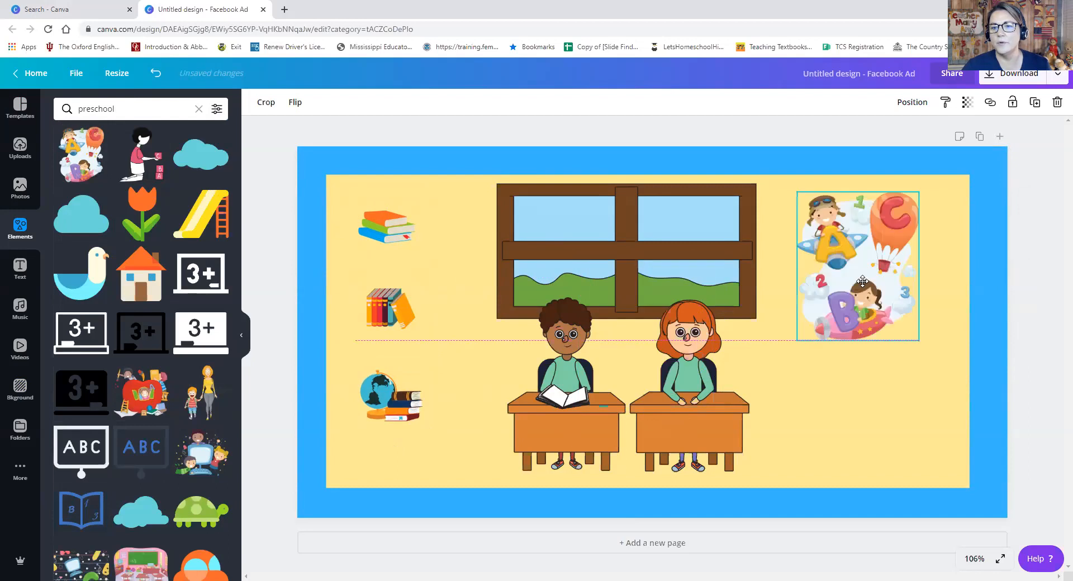
# Step: Delete the classroom illustration of the two pupils from the middle of the design
pyautogui.rightClick(602, 312)
pyautogui.click(632, 369)
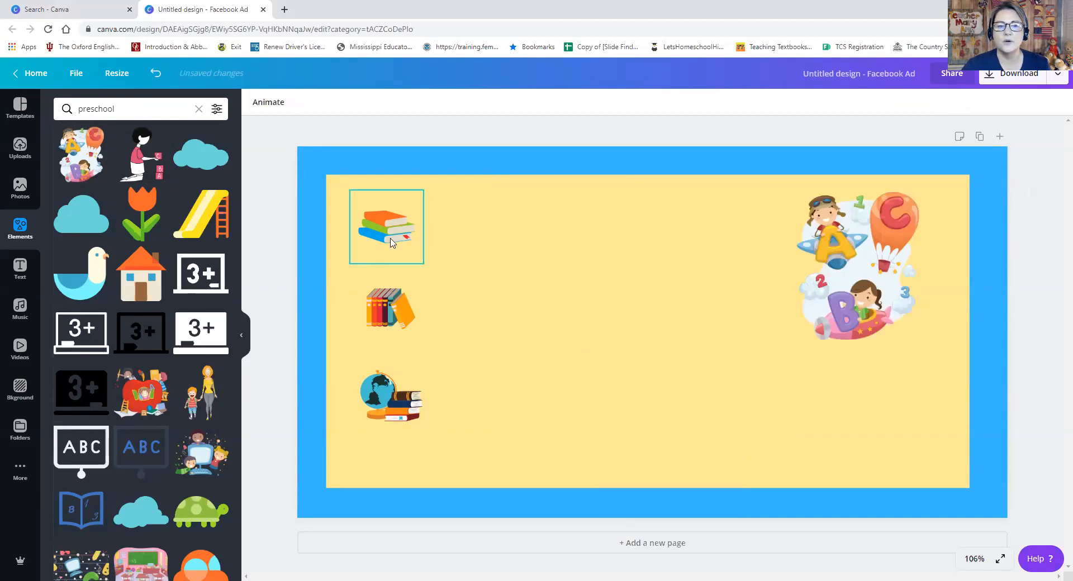
# Step: Delete the stacked books, the upright books and the globe-with-books graphics from the rectangle
pyautogui.rightClick(390, 240)
pyautogui.click(430, 295)
pyautogui.rightClick(412, 301)
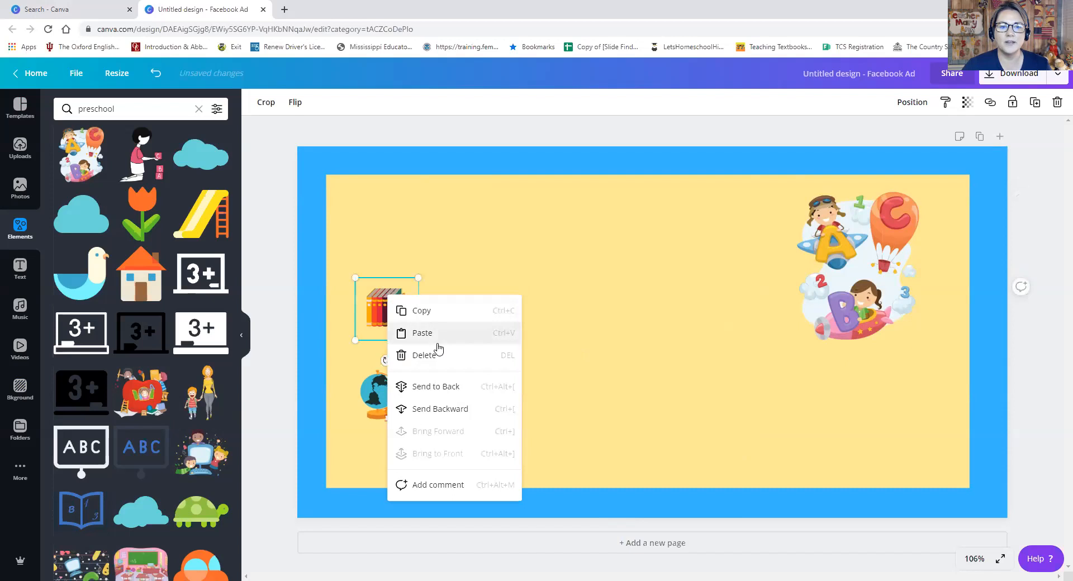
pyautogui.click(442, 360)
pyautogui.click(396, 384)
pyautogui.rightClick(391, 378)
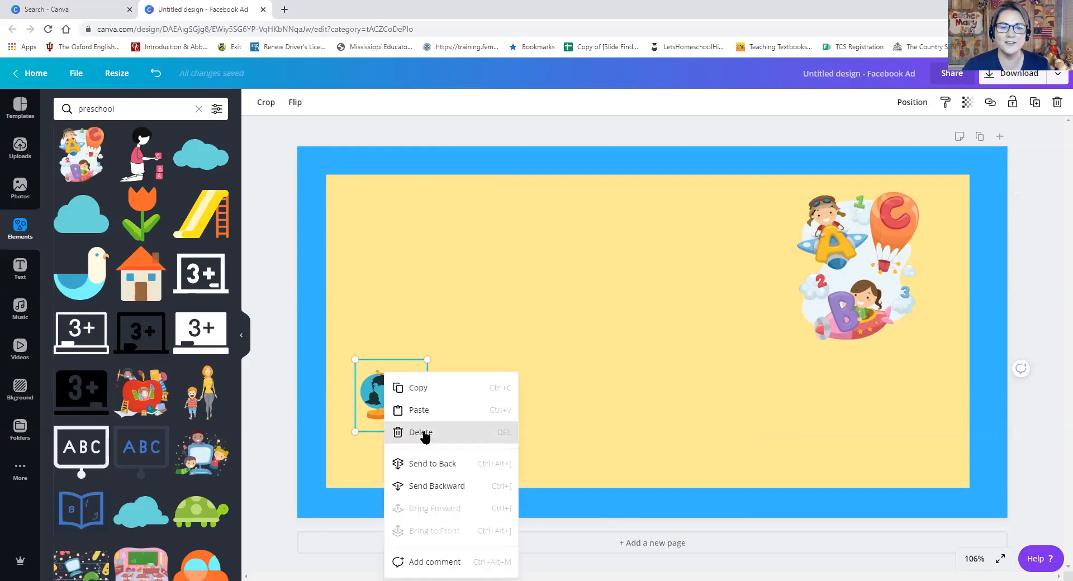
pyautogui.click(424, 437)
# Step: Move the ABC children graphic to the middle of the yellow rectangle and enlarge it to nearly fill the rectangle's height
pyautogui.moveTo(872, 238); pyautogui.dragTo(653, 299)
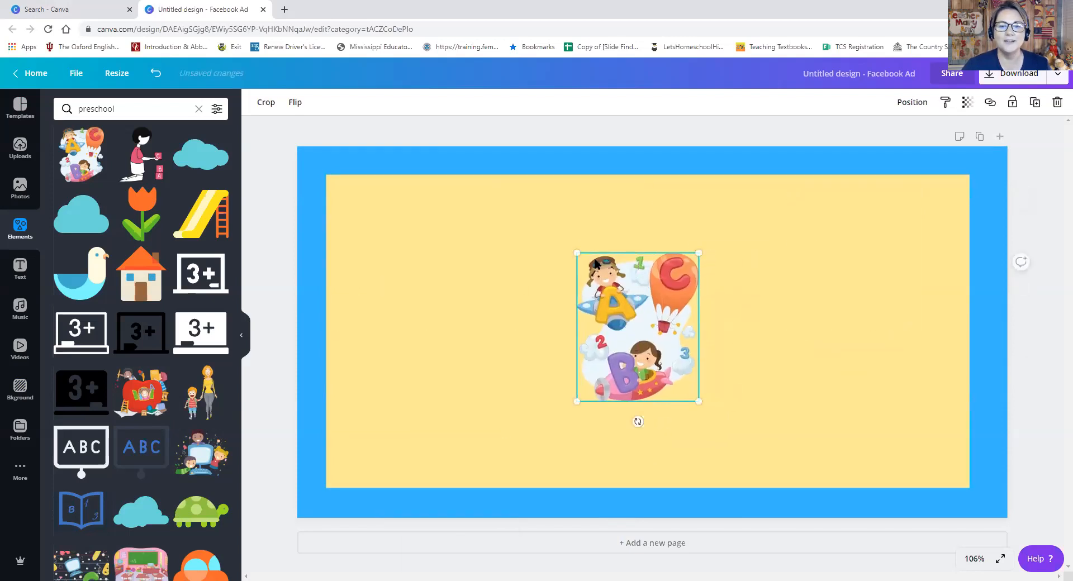
pyautogui.moveTo(573, 253); pyautogui.dragTo(512, 179)
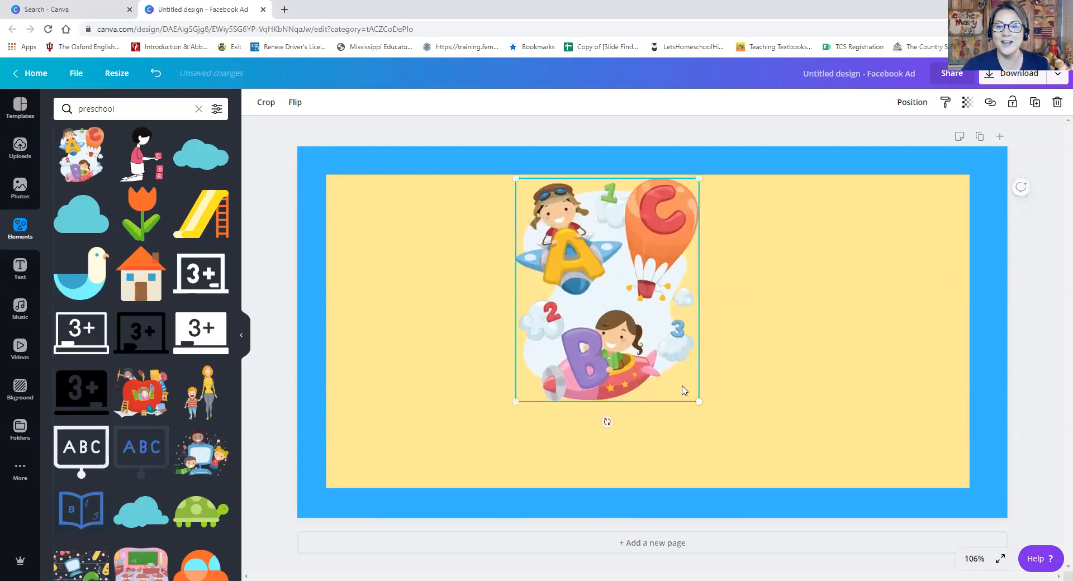
pyautogui.moveTo(697, 400); pyautogui.dragTo(757, 481)
pyautogui.click(849, 396)
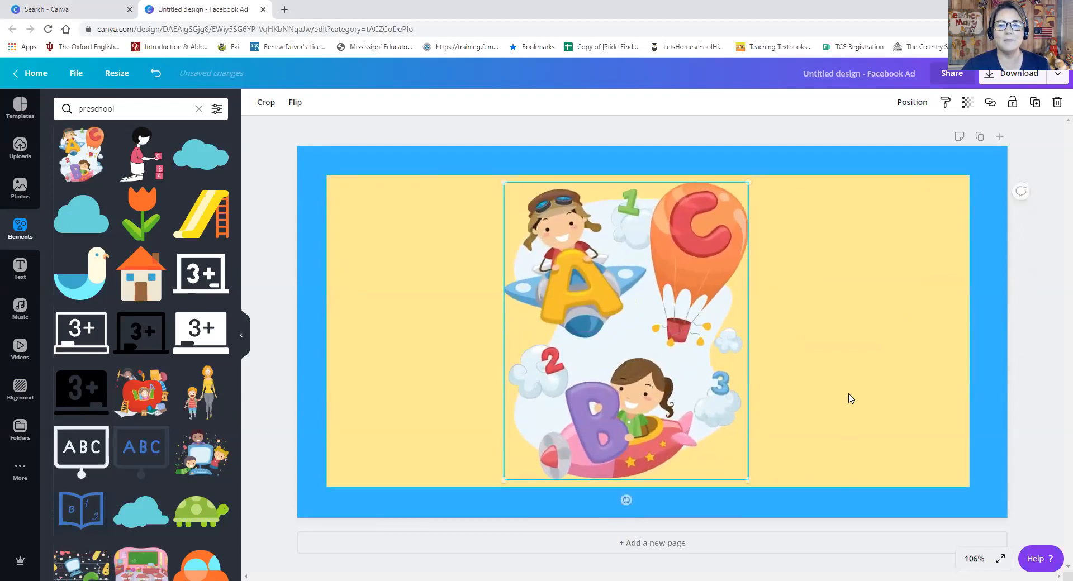
pyautogui.moveTo(649, 356); pyautogui.dragTo(654, 357)
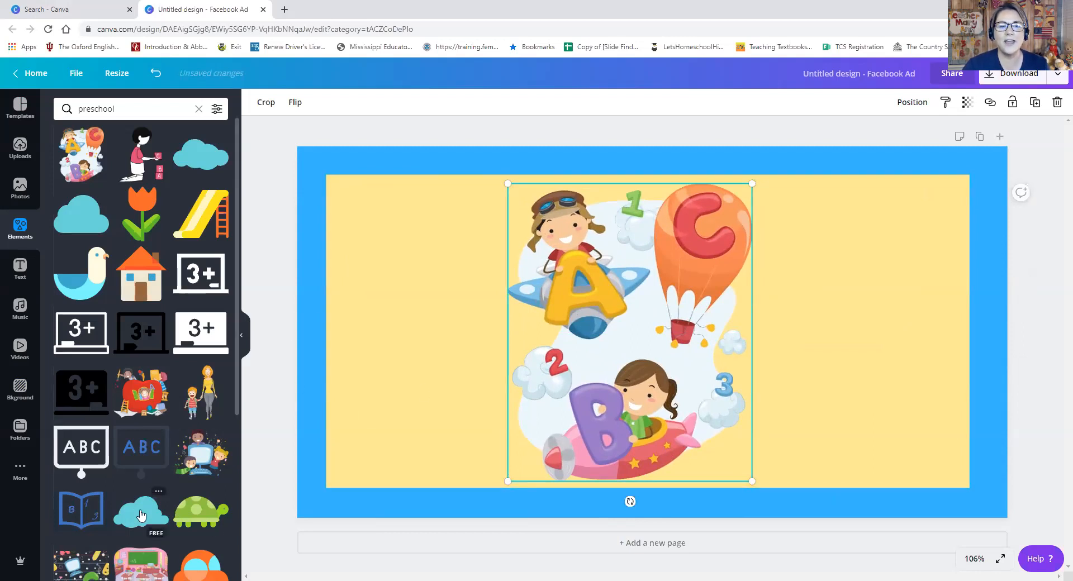
# Step: Insert the teal cloud graphic beside the boy's airplane in the rectangle's upper left, sized about 273 × 157
pyautogui.moveTo(141, 515); pyautogui.dragTo(464, 419)
pyautogui.moveTo(559, 332); pyautogui.dragTo(507, 302)
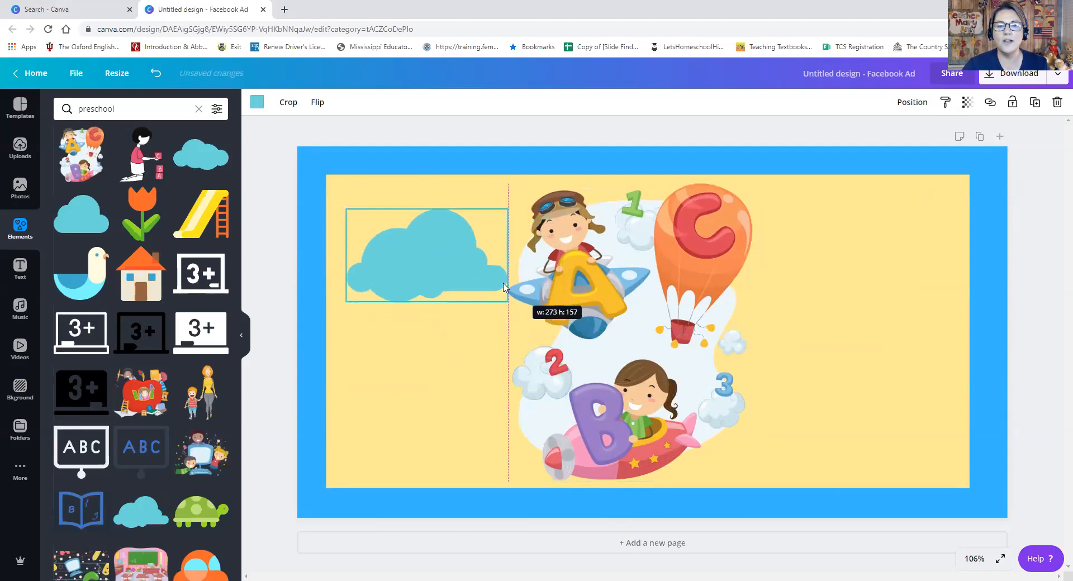
pyautogui.click(438, 365)
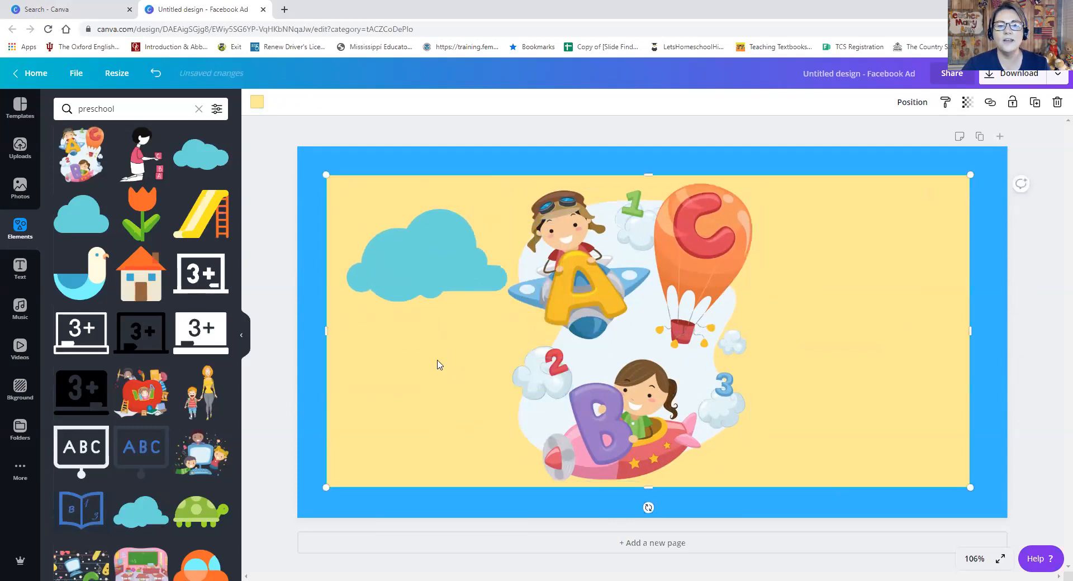
# Step: Try to download the design as a PNG, cancelling the file save and closing the publish notice
pyautogui.click(1059, 74)
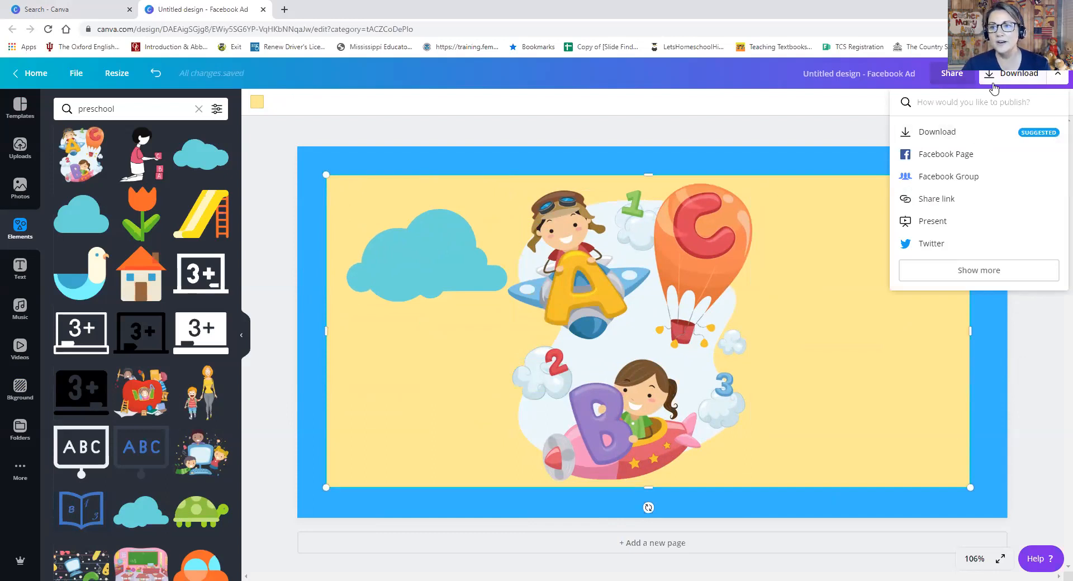
pyautogui.click(929, 135)
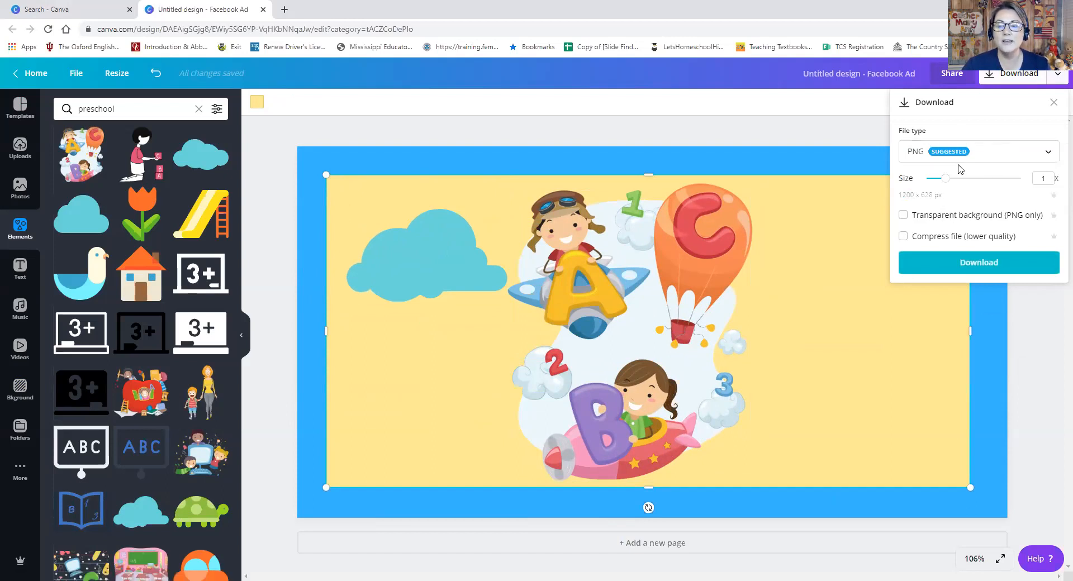
pyautogui.click(975, 268)
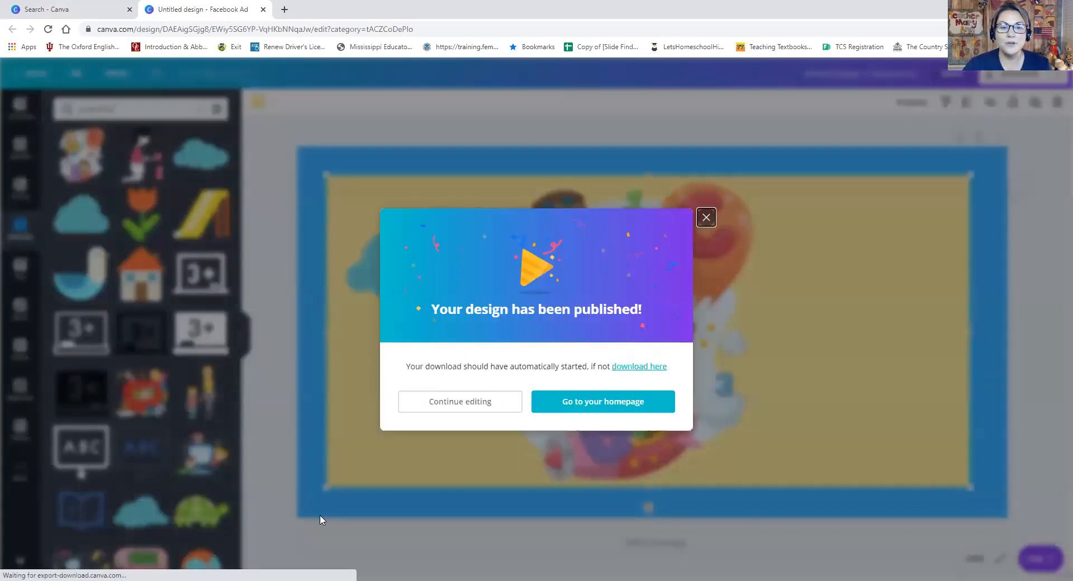
pyautogui.click(59, 568)
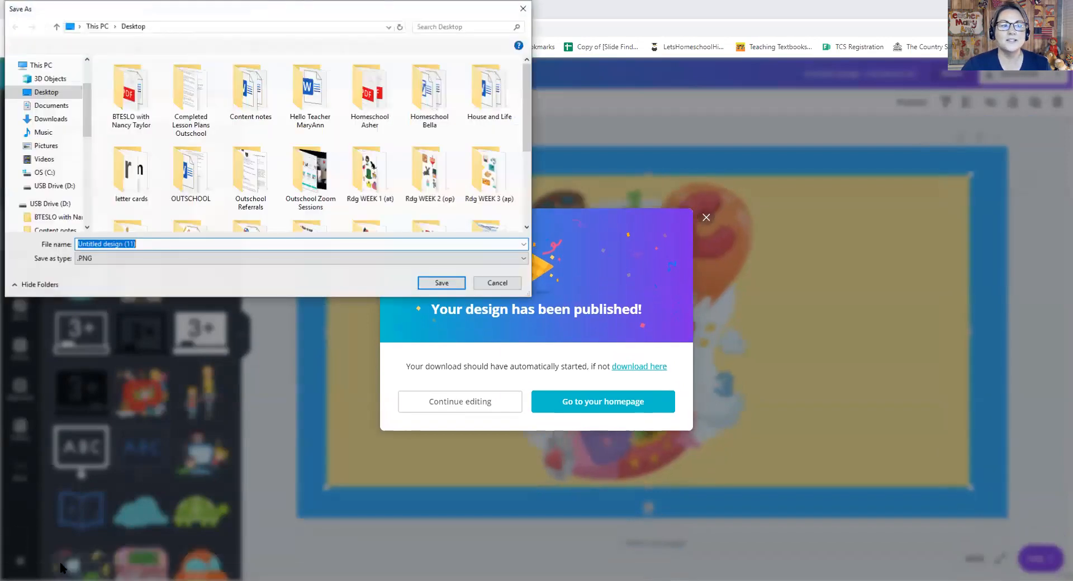
pyautogui.press('Escape')
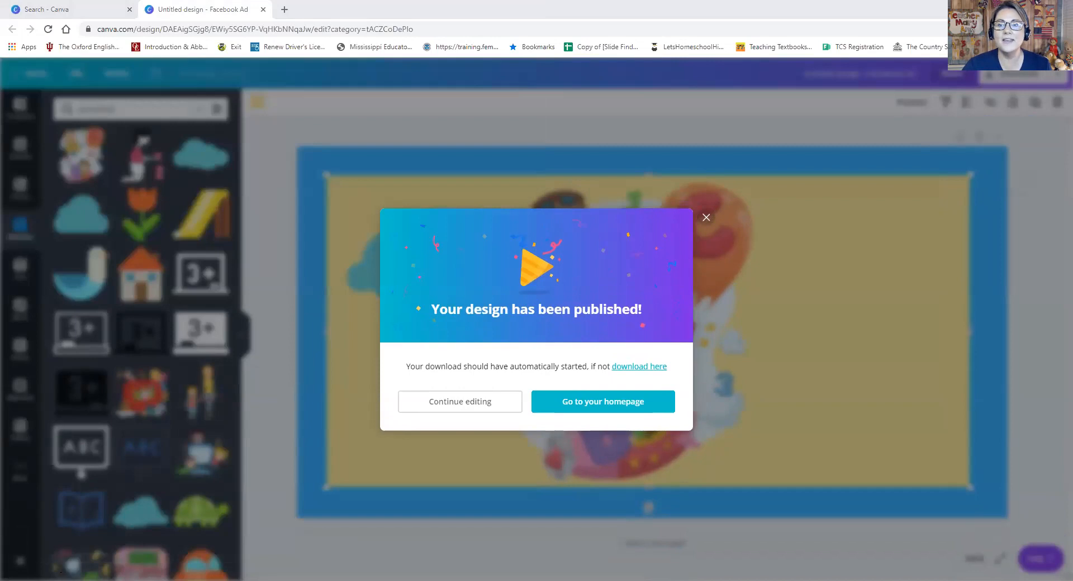
pyautogui.click(706, 218)
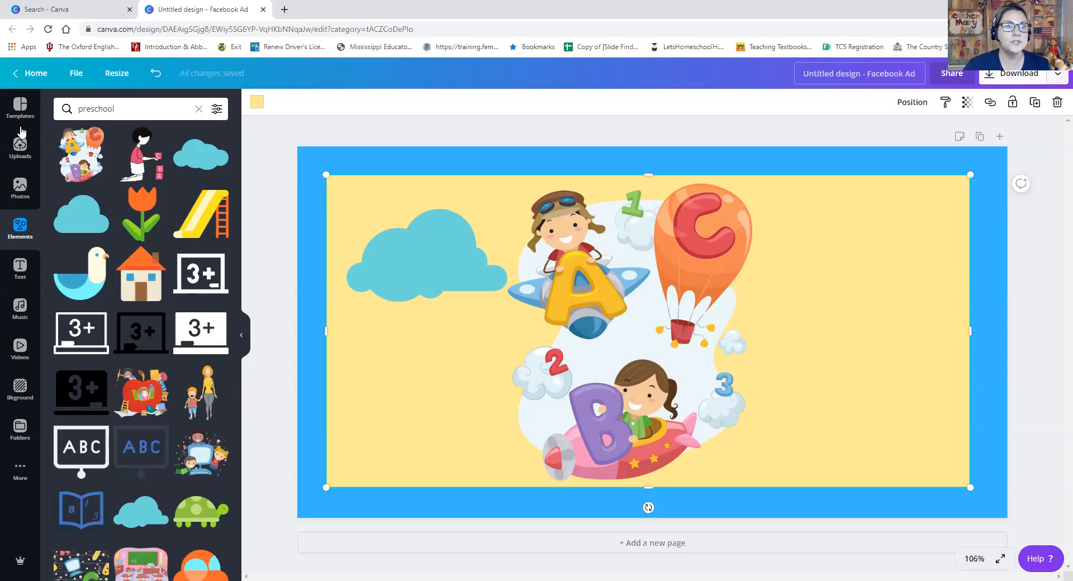
# Step: Browse all saved designs and open the "Ted has a dog named Ned" reading page to view it
pyautogui.click(33, 76)
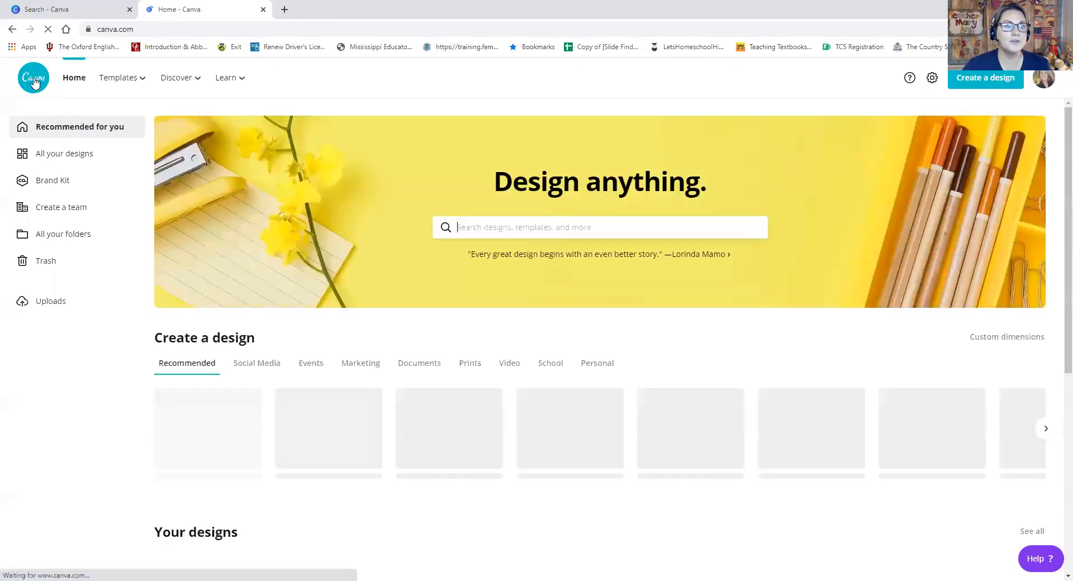
pyautogui.click(52, 159)
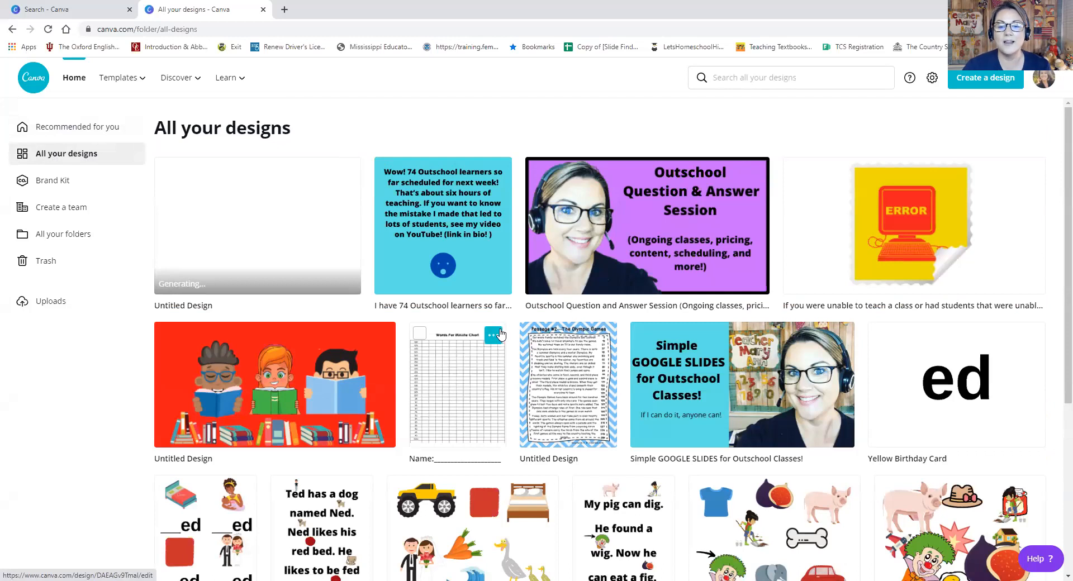
pyautogui.scroll(-4, 500, 334)
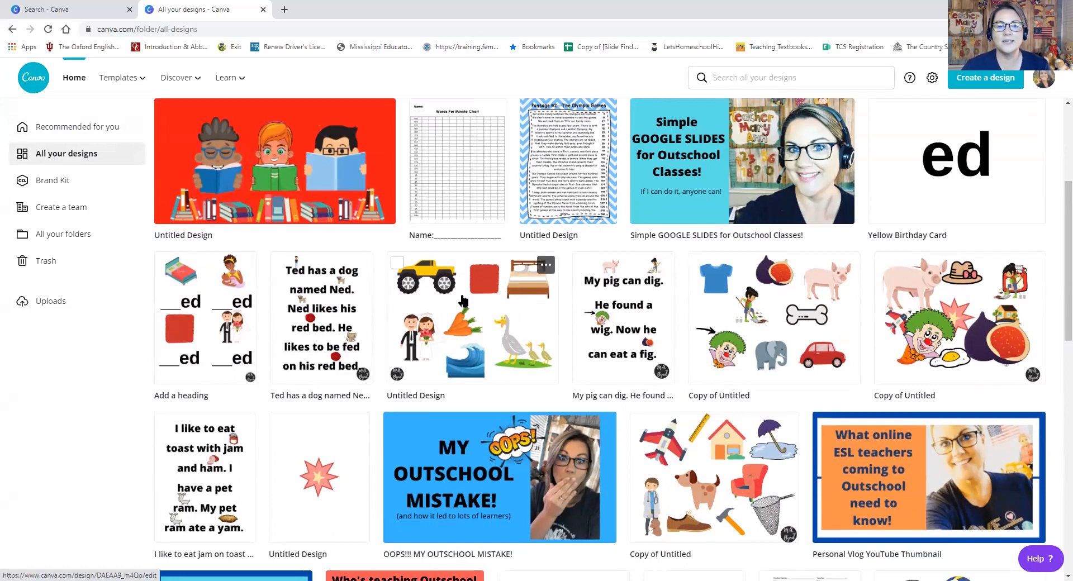
pyautogui.click(336, 324)
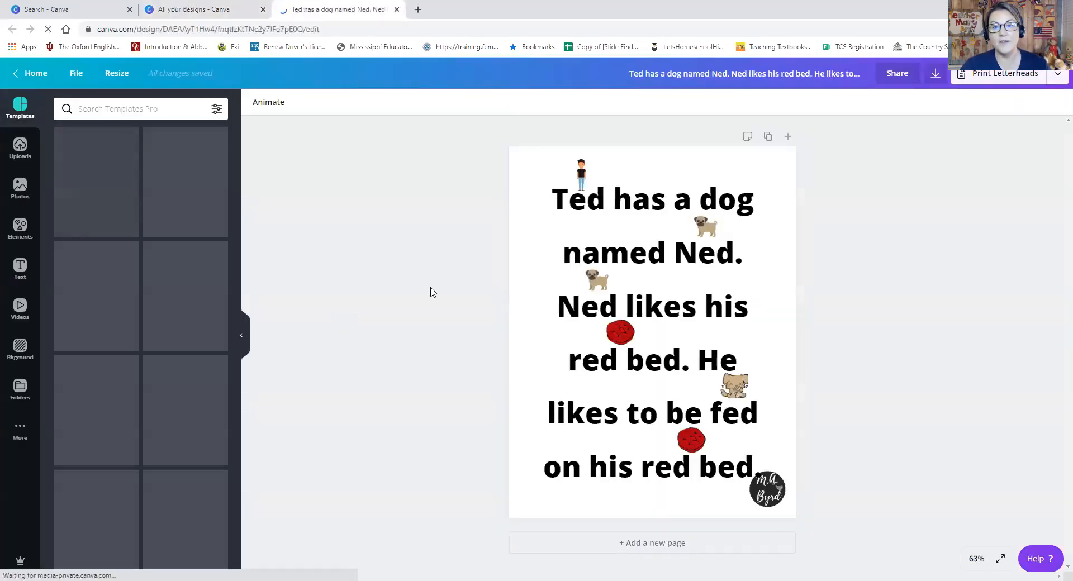
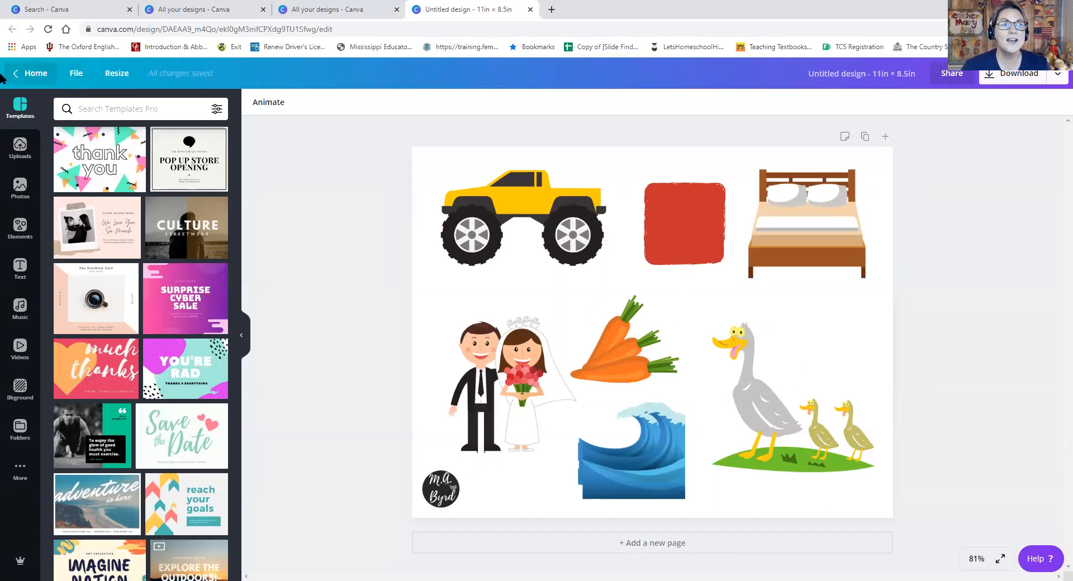
# Step: Return to all saved designs and open the "Add a heading" worksheet with the ___ed words to view it
pyautogui.click(20, 83)
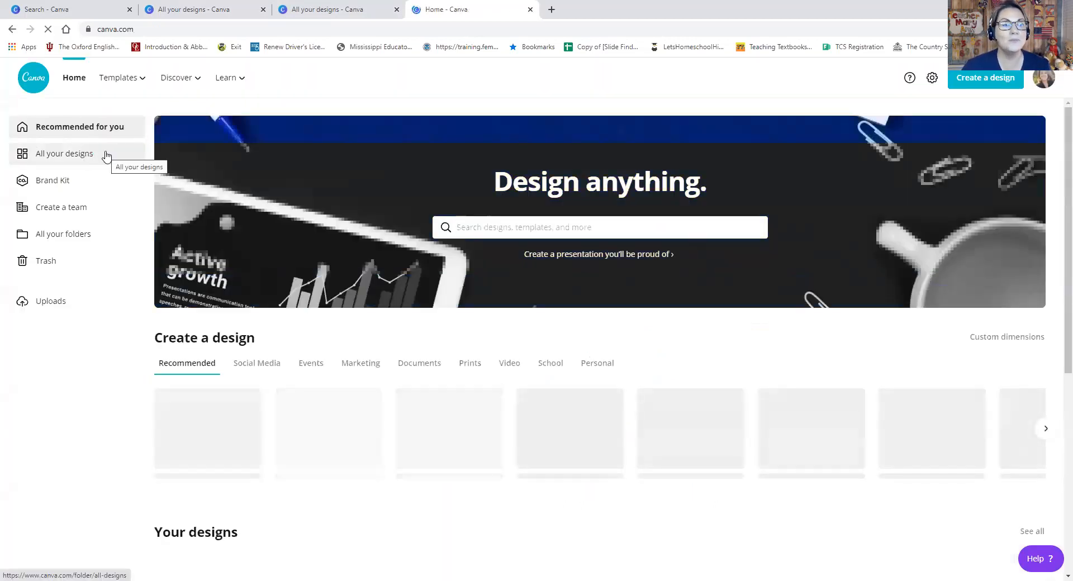
pyautogui.click(67, 161)
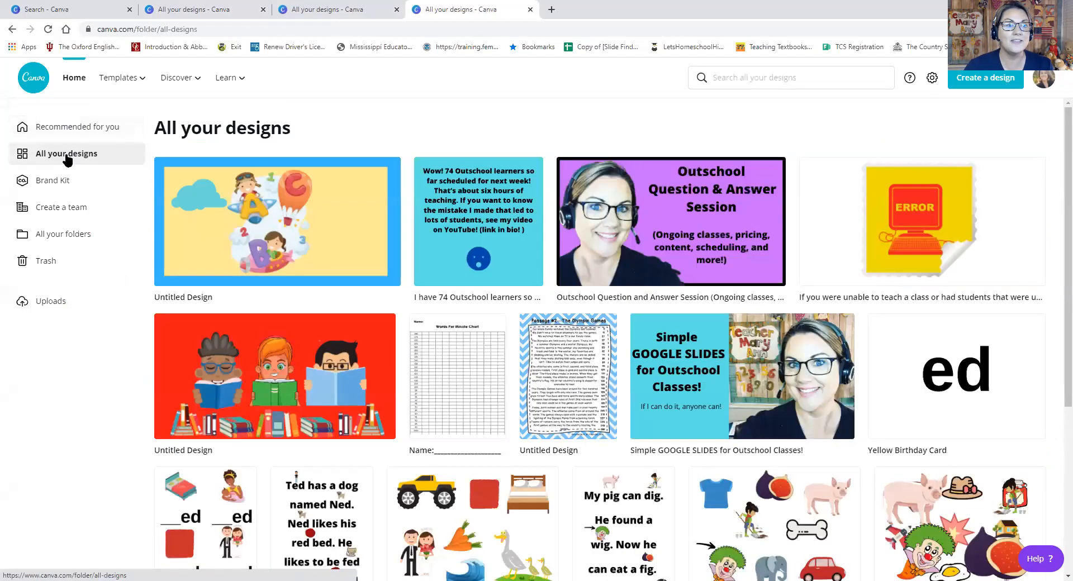
pyautogui.scroll(-3, 530, 350)
pyautogui.scroll(-1, 529, 349)
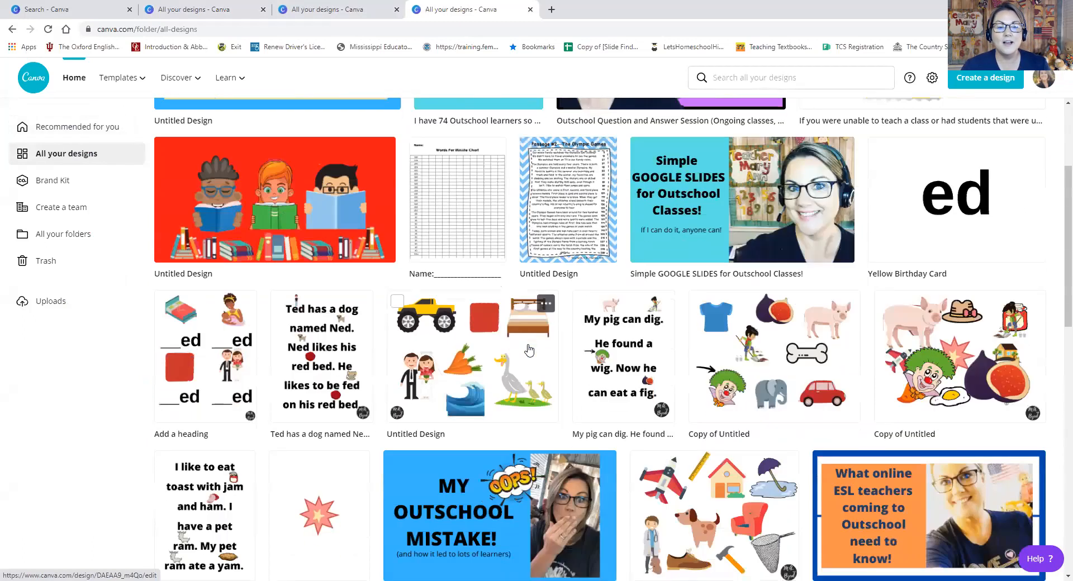
pyautogui.click(207, 306)
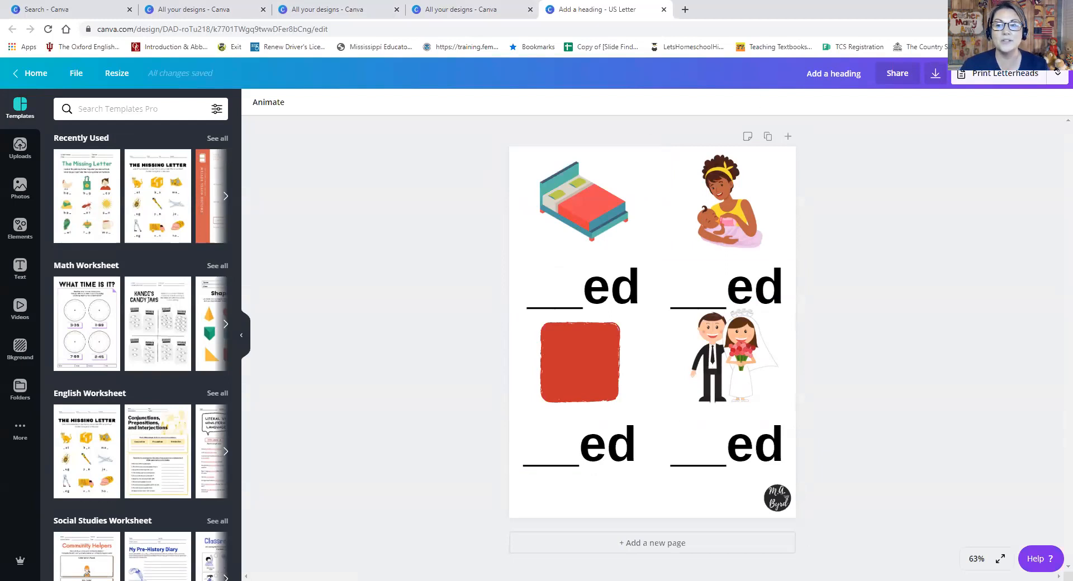
# Step: Search the Canva home page for "worksheet" and create a blank US Letter worksheet design
pyautogui.click(23, 74)
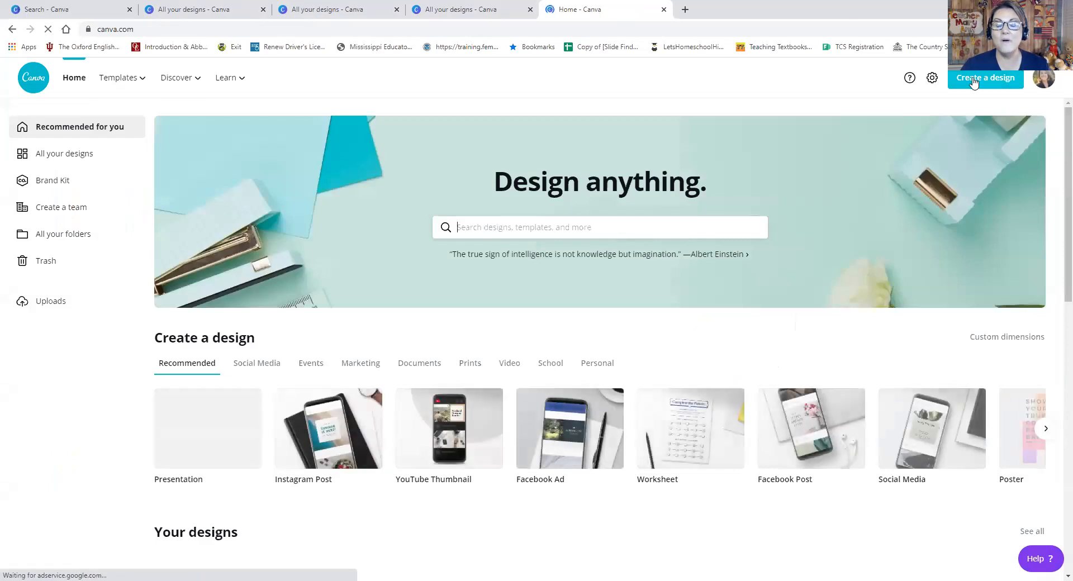
pyautogui.moveTo(111, 73)
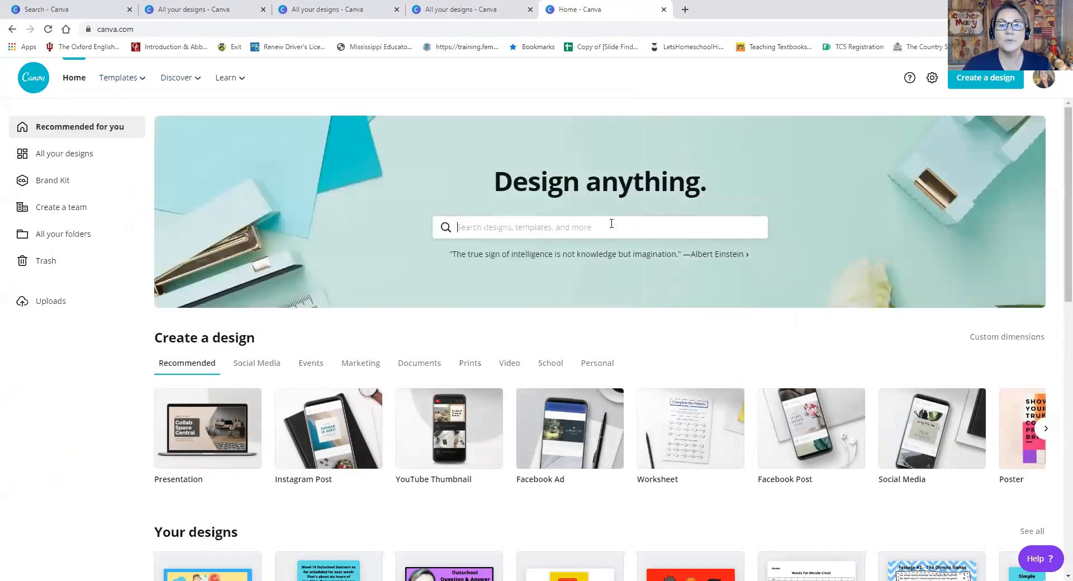
pyautogui.click(607, 229)
pyautogui.write('worksheet')
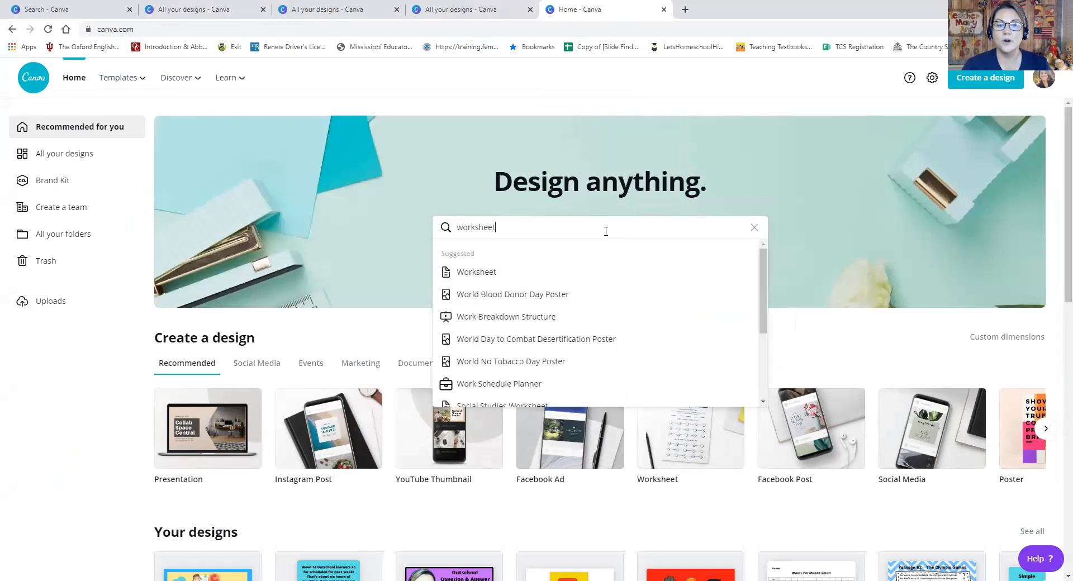
pyautogui.press('Return')
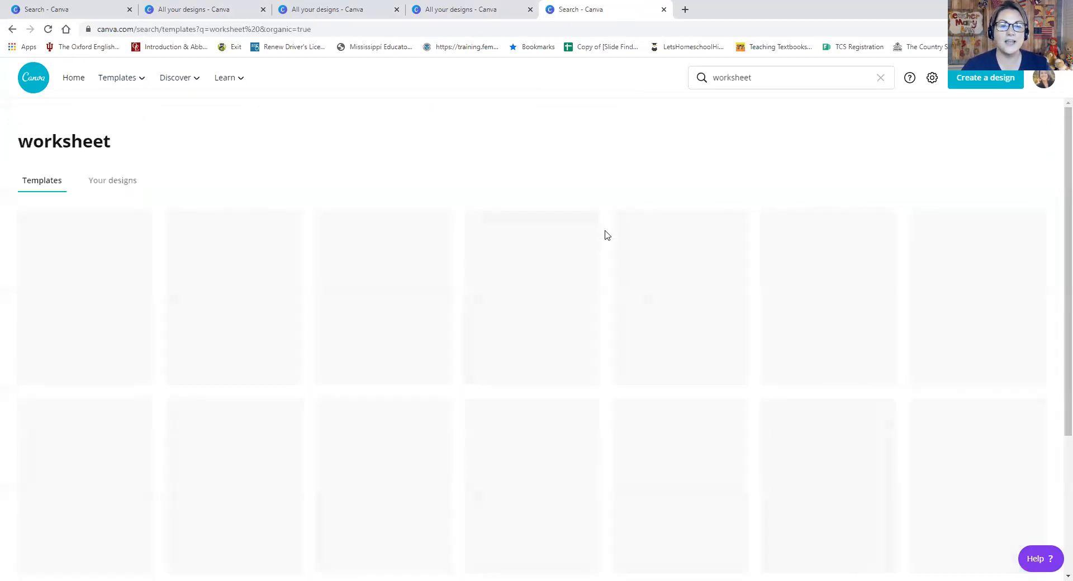
pyautogui.click(85, 299)
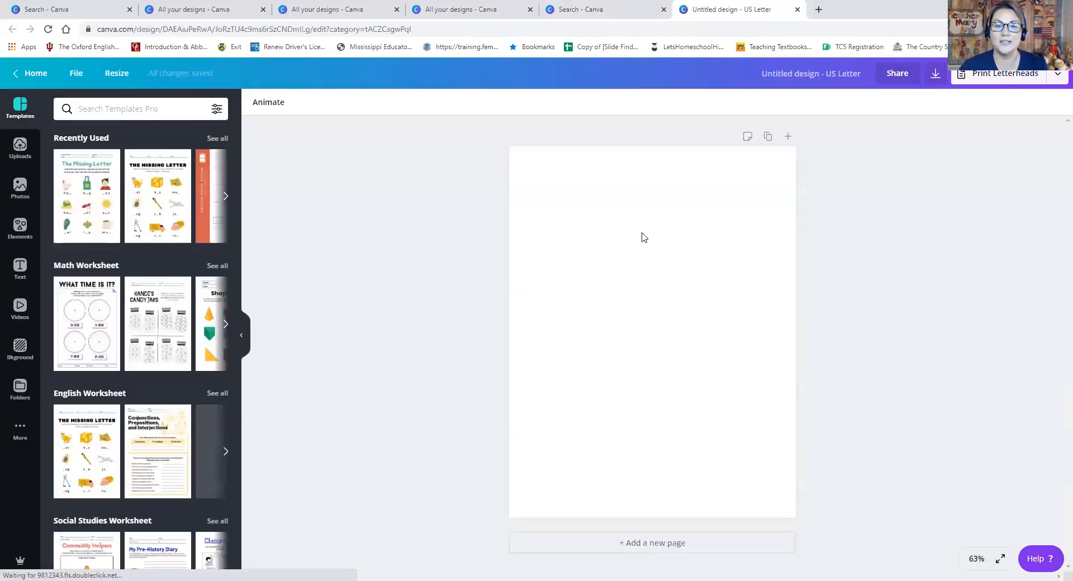
# Step: Add a heading reading "Ted likes his red bed." and move it up to the upper half of the page
pyautogui.click(20, 267)
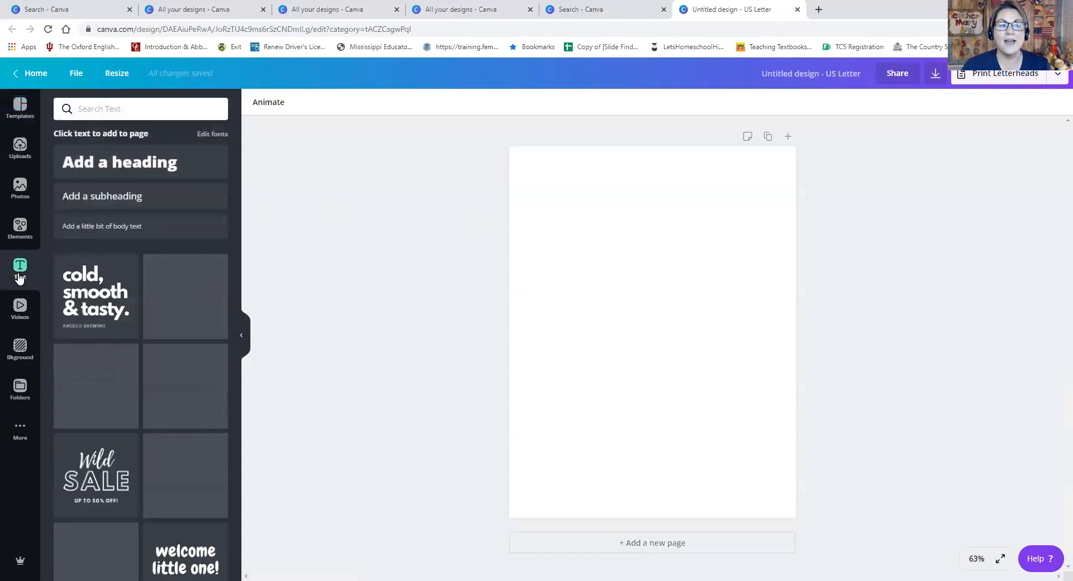
pyautogui.click(155, 162)
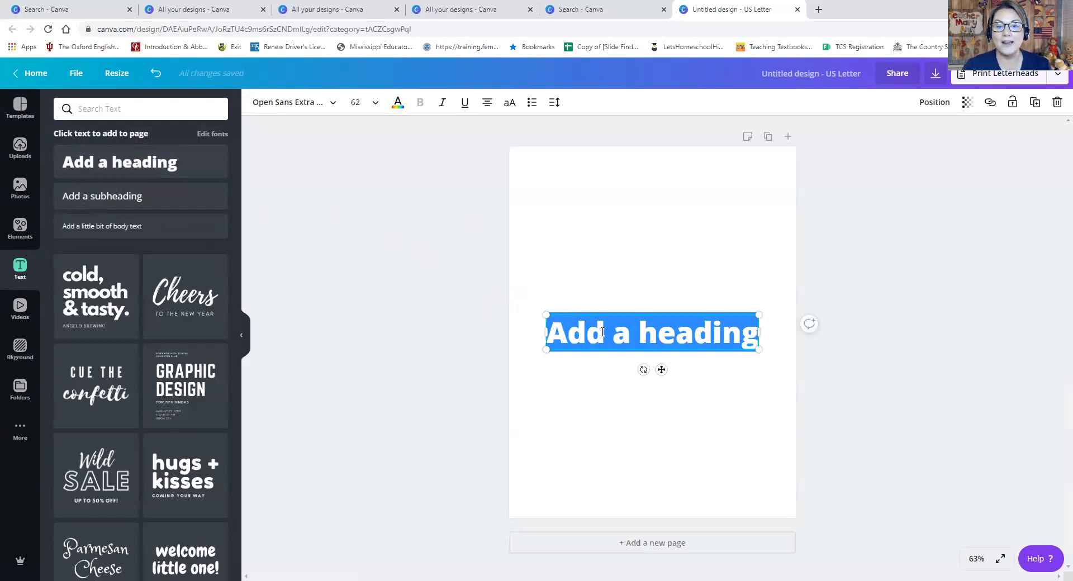
pyautogui.write('T')
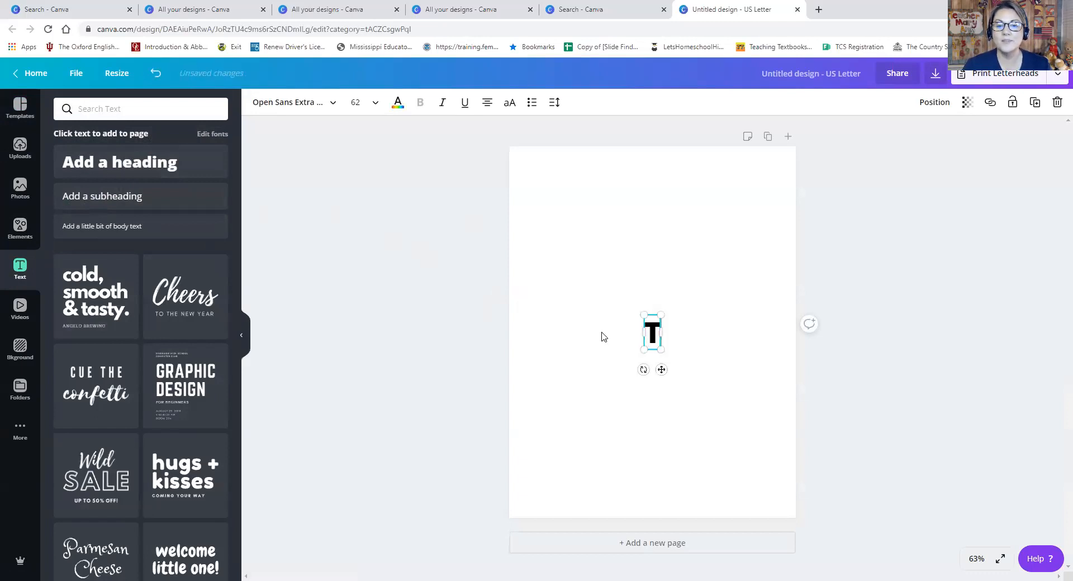
pyautogui.write('ed li')
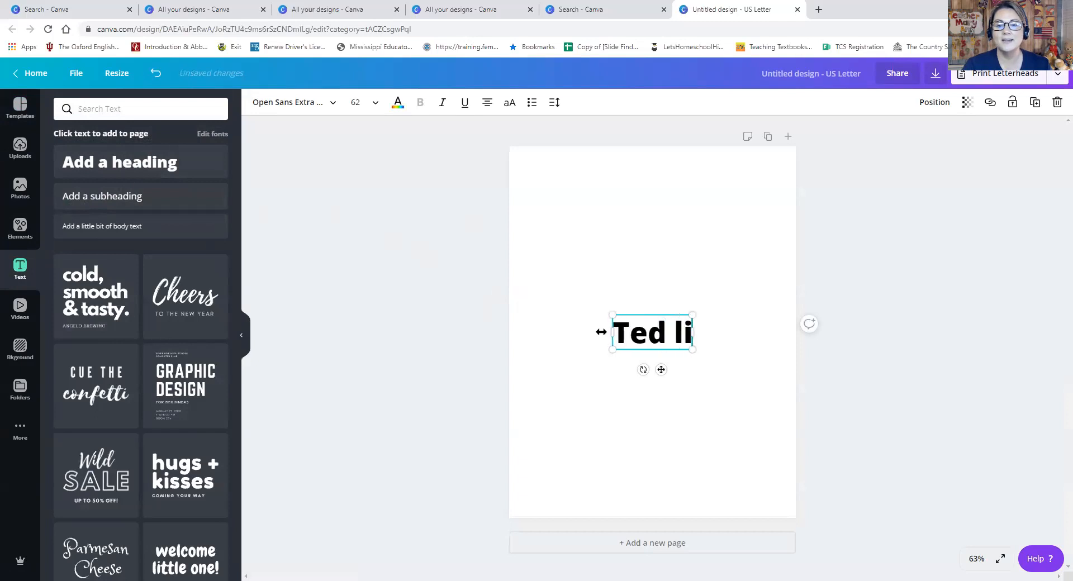
pyautogui.write('kes his red bed.')
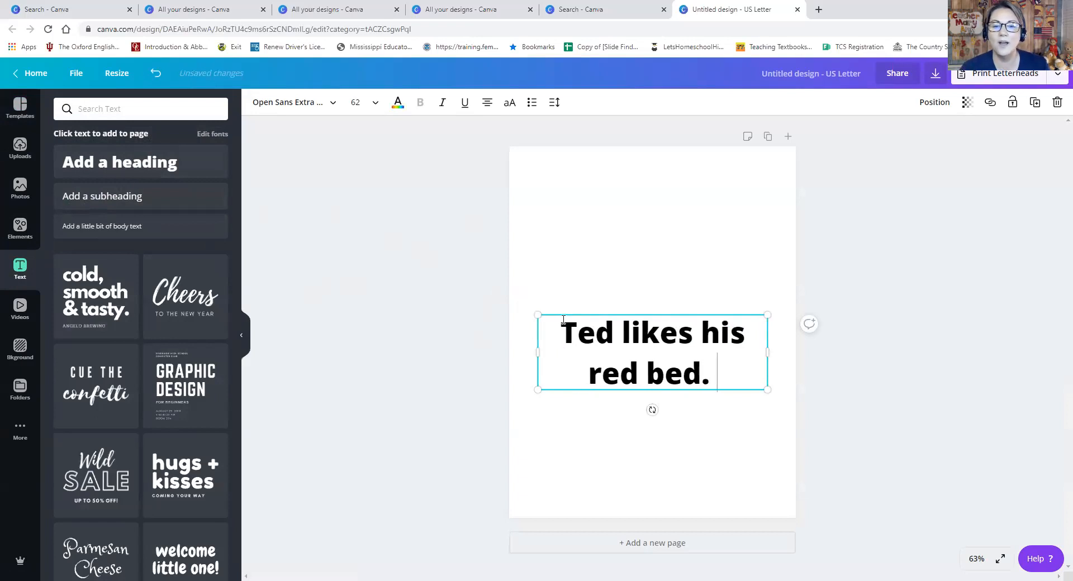
pyautogui.moveTo(600, 314); pyautogui.dragTo(600, 244)
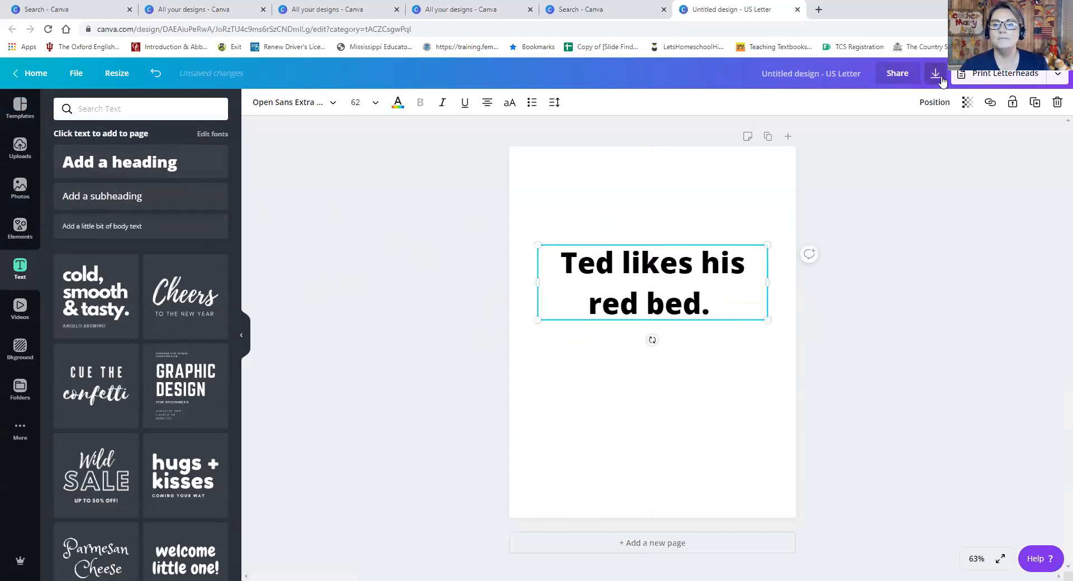
pyautogui.click(693, 331)
pyautogui.click(729, 293)
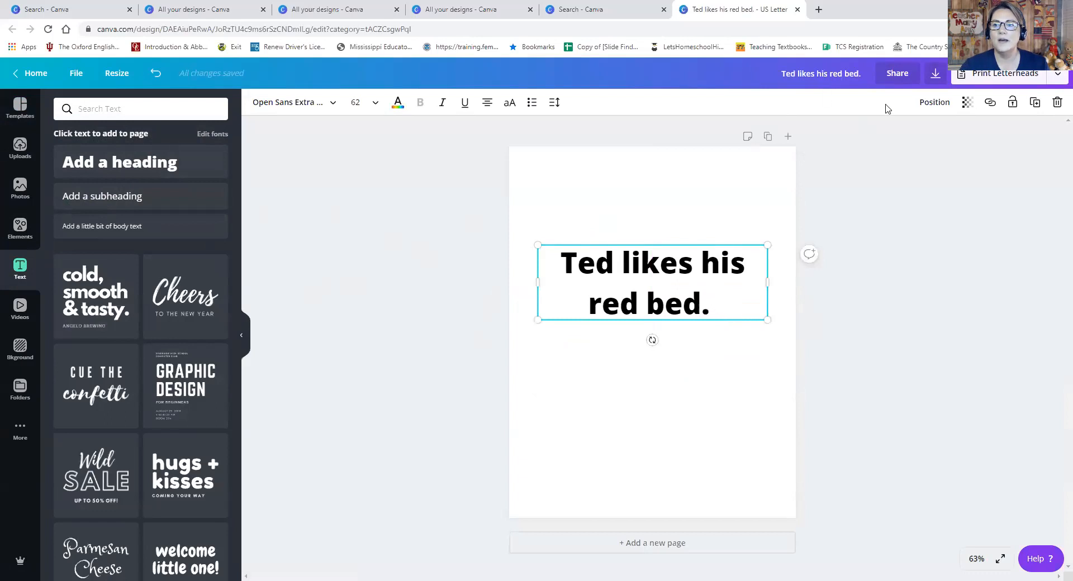
pyautogui.click(936, 73)
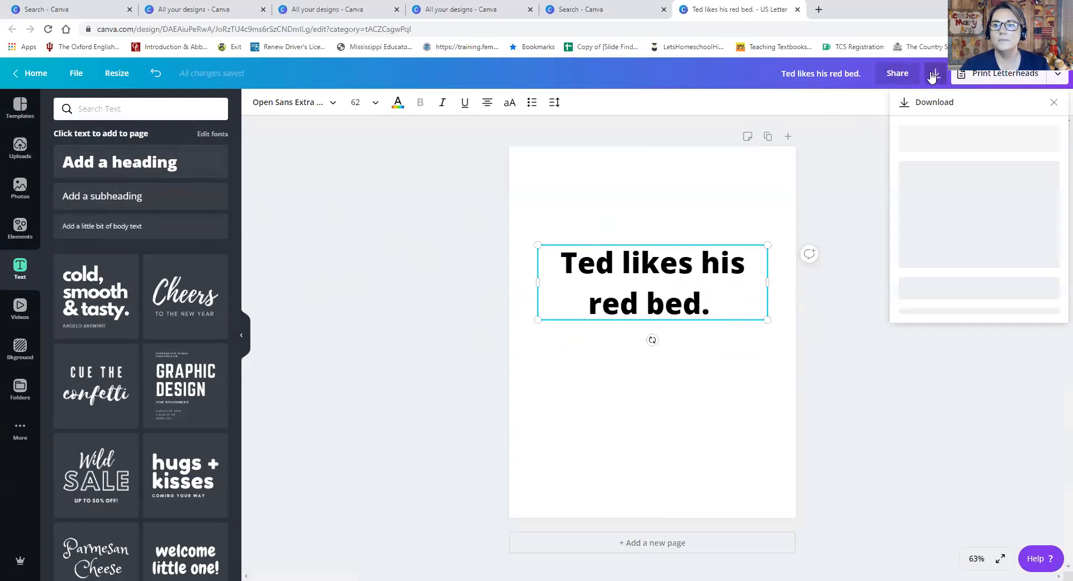
pyautogui.click(868, 138)
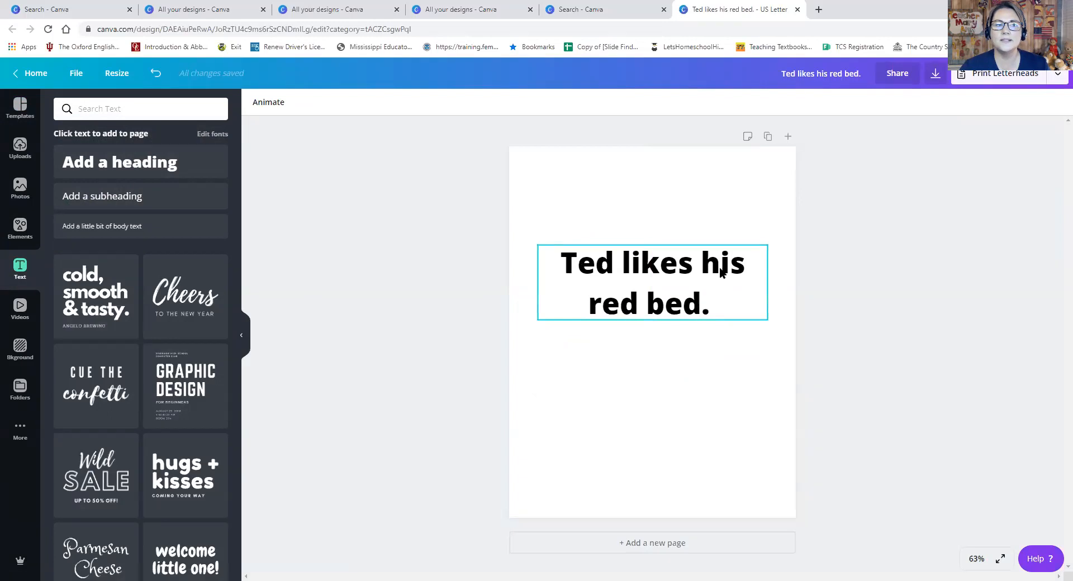
# Step: Enlarge the heading to font size 69.5, keeping "red bed." on the line directly below "Ted likes his"
pyautogui.click(756, 267)
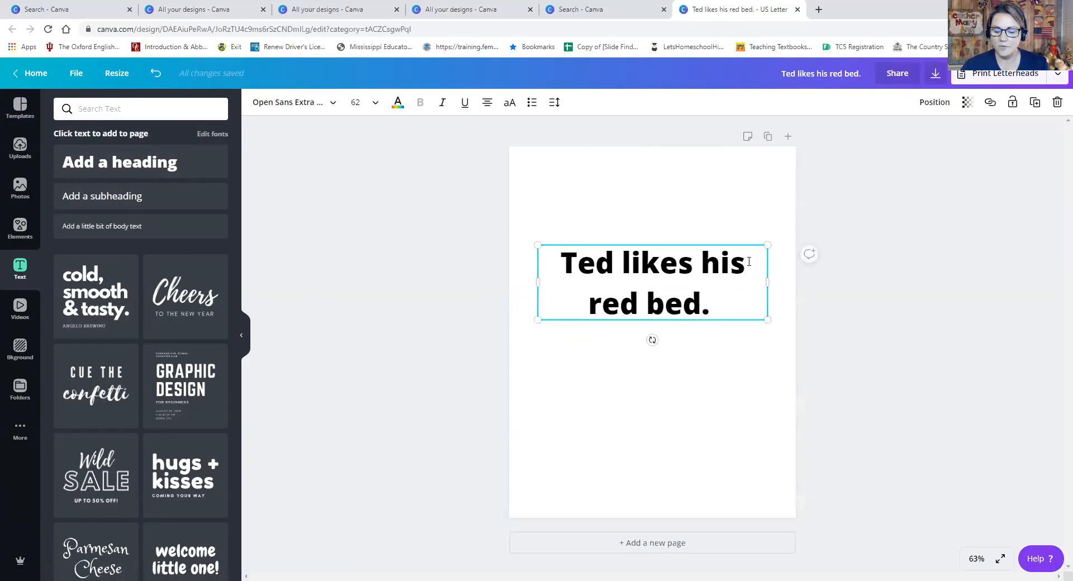
pyautogui.moveTo(768, 264); pyautogui.dragTo(748, 261)
pyautogui.click(748, 261)
pyautogui.press('Return')
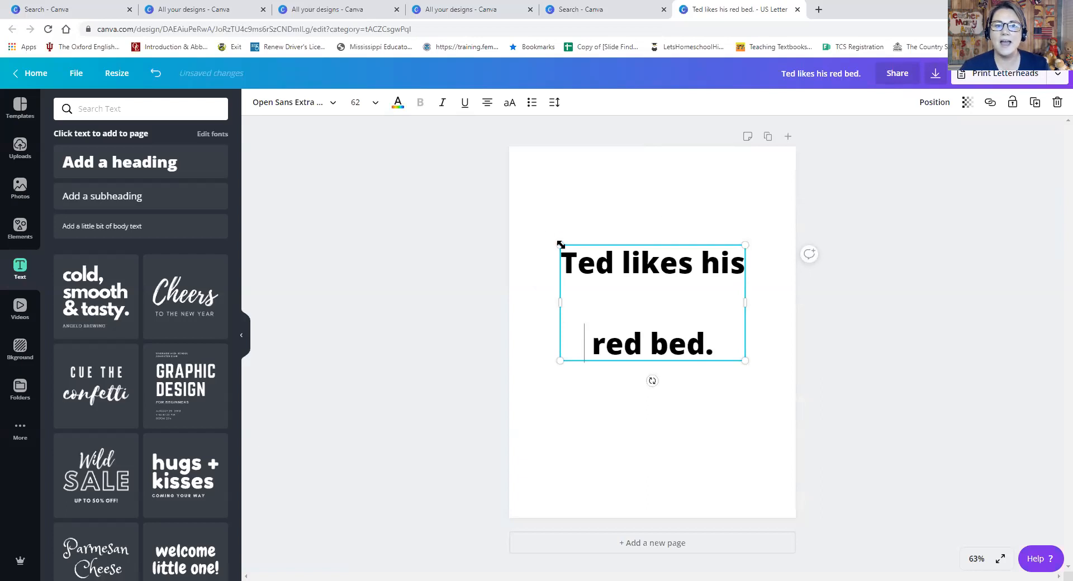
pyautogui.moveTo(560, 244); pyautogui.dragTo(551, 218)
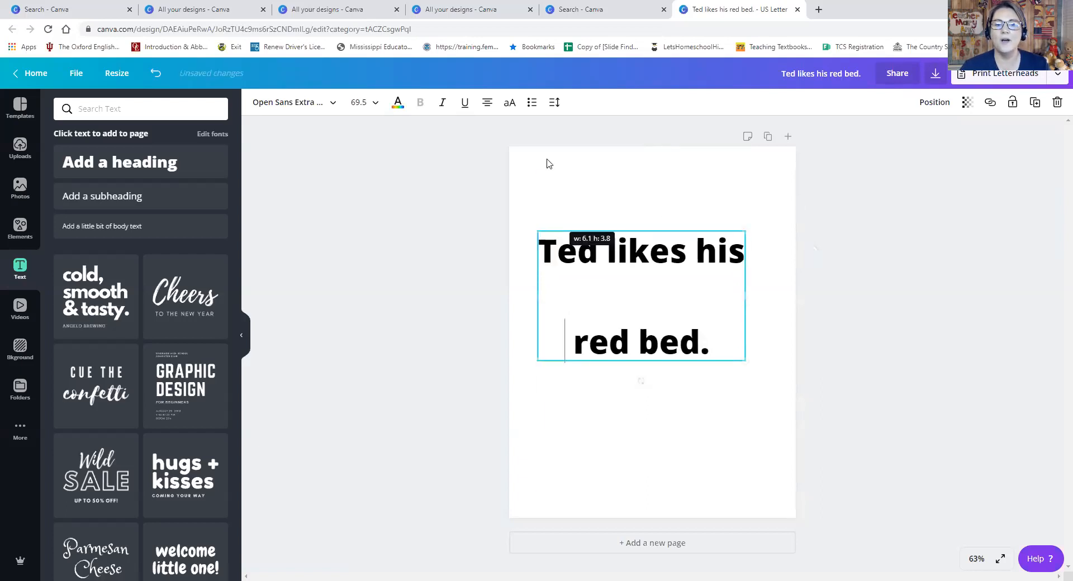
pyautogui.press('BackSpace')
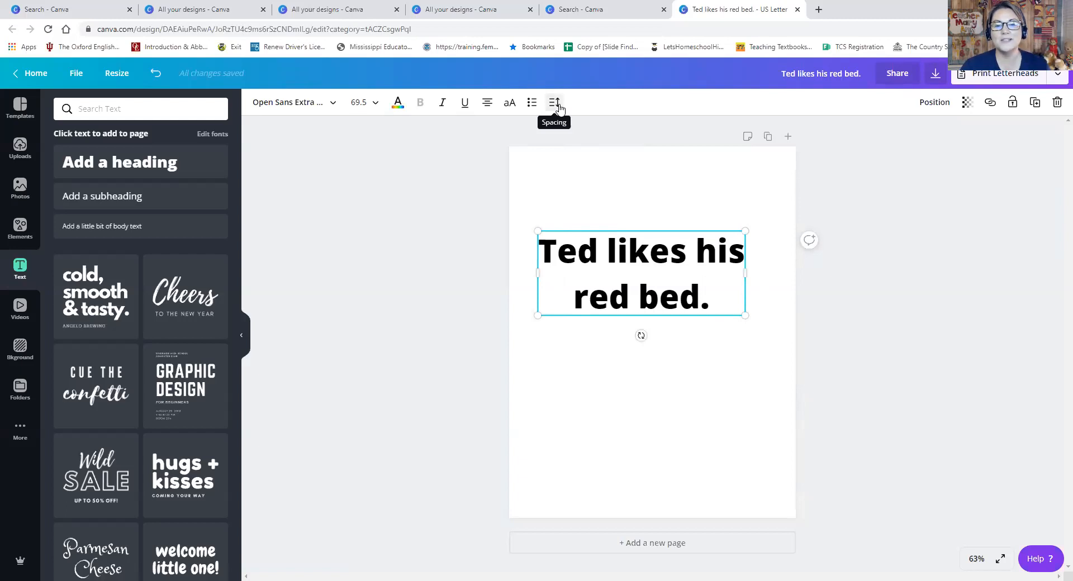
# Step: Set the line height of the whole heading to about 2.23 and move the text slightly up to centre it horizontally
pyautogui.click(558, 105)
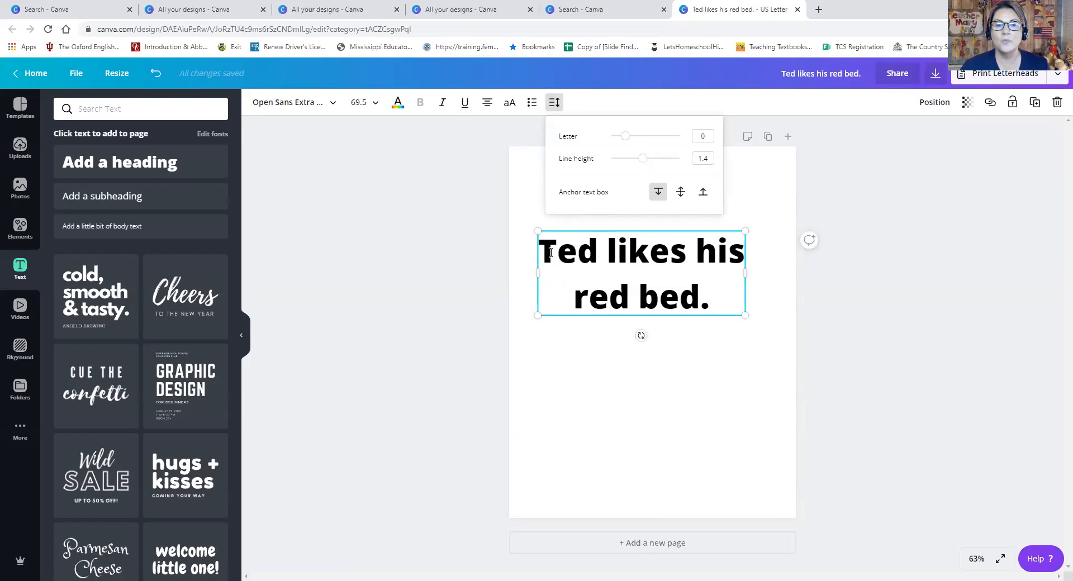
pyautogui.click(548, 254)
pyautogui.moveTo(547, 255); pyautogui.dragTo(713, 305)
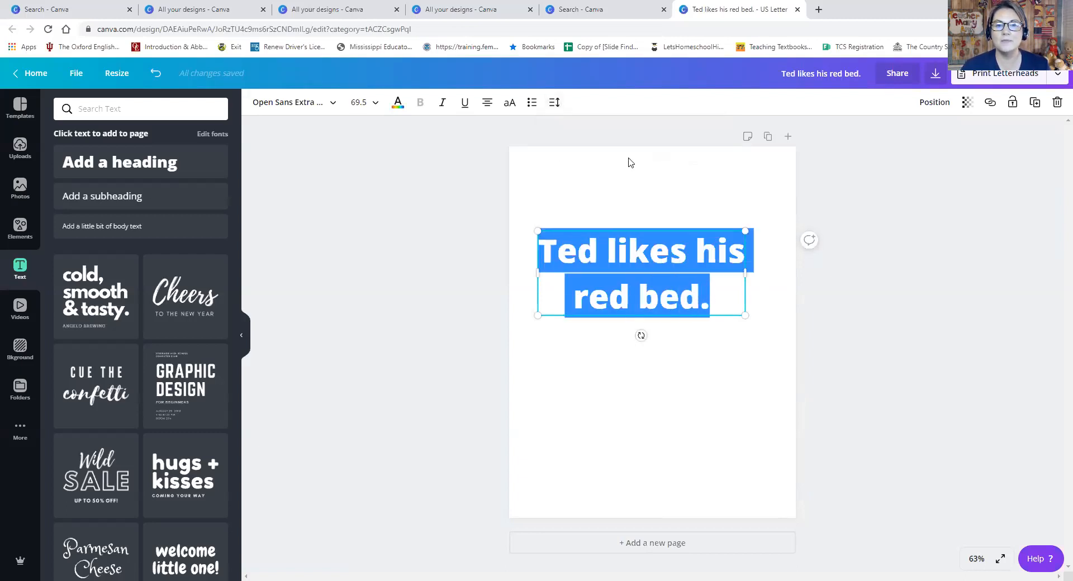
pyautogui.click(558, 105)
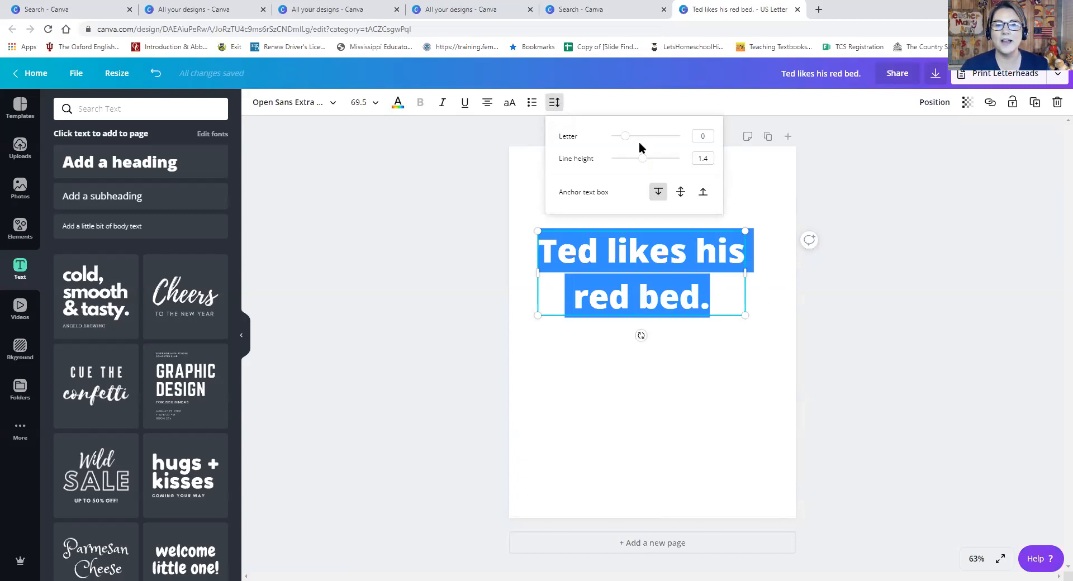
pyautogui.moveTo(643, 162); pyautogui.dragTo(672, 166)
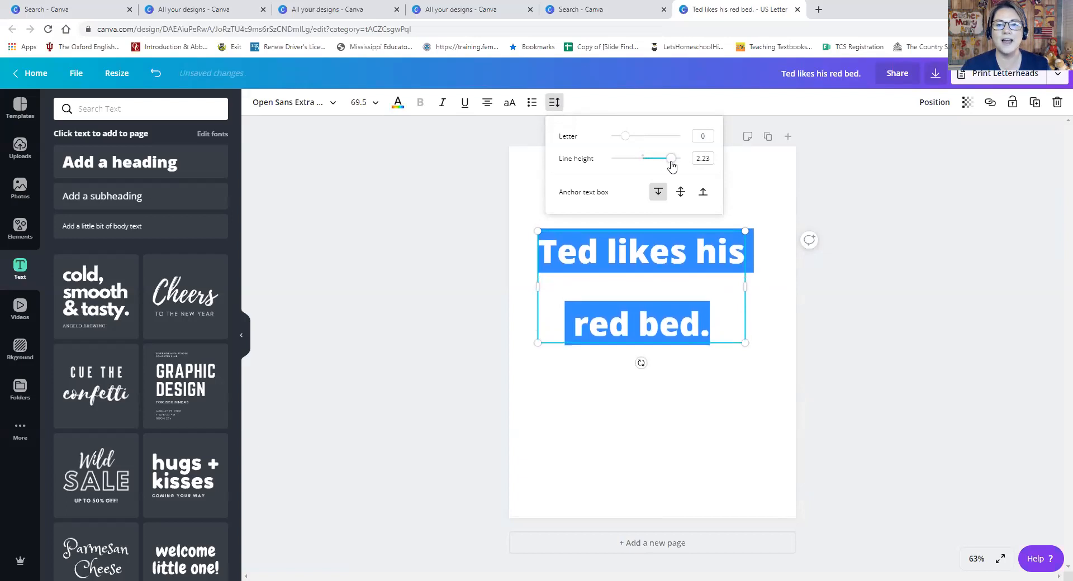
pyautogui.click(793, 291)
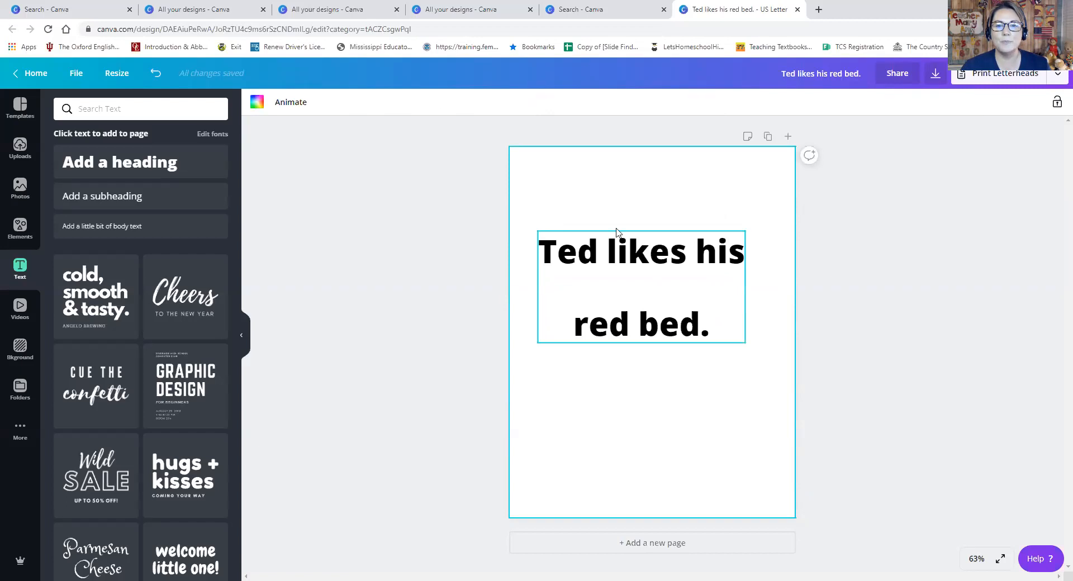
pyautogui.moveTo(634, 236); pyautogui.dragTo(644, 225)
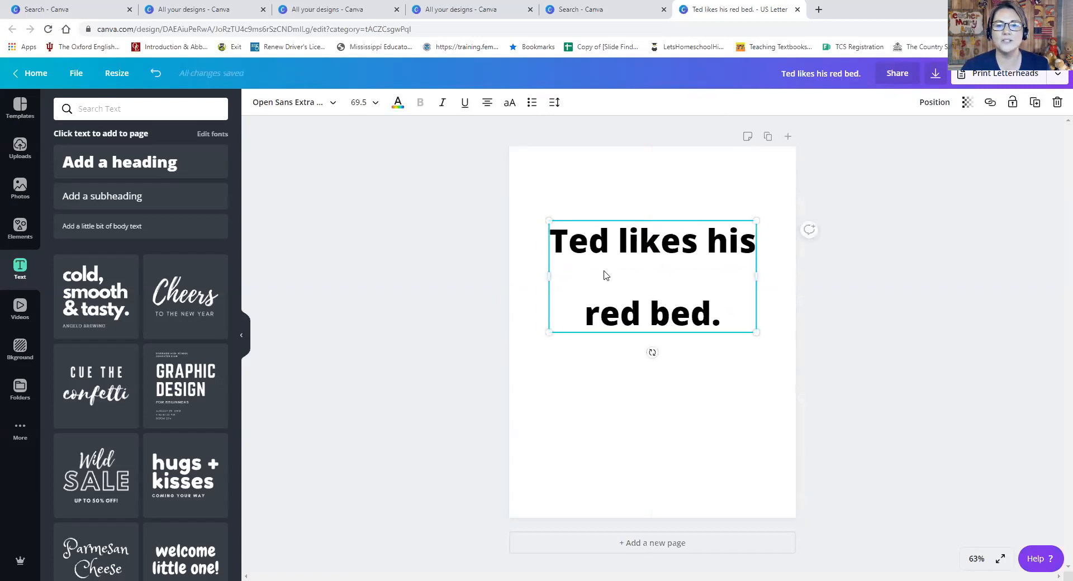
pyautogui.click(442, 327)
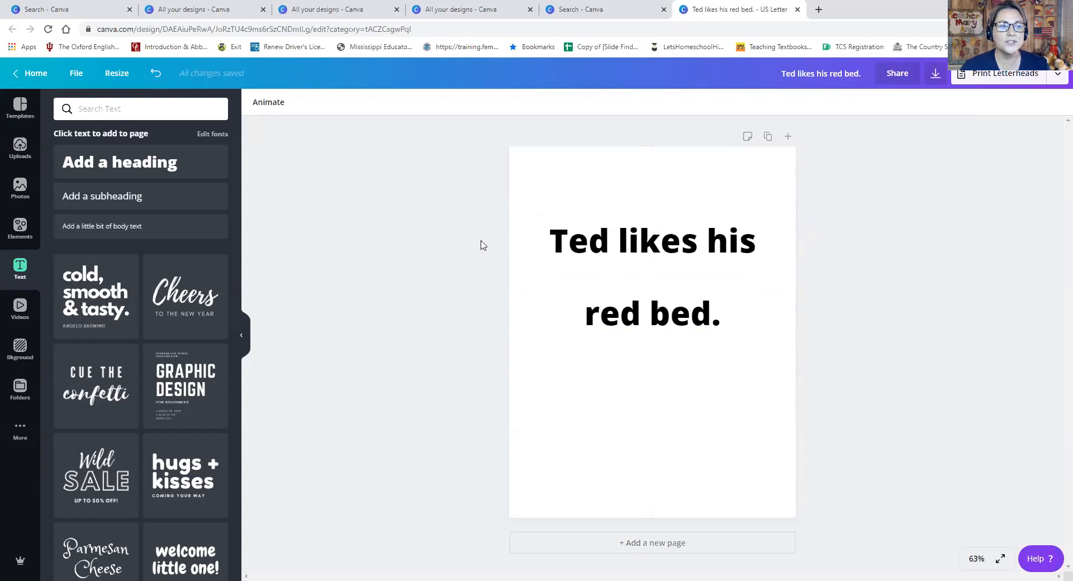
# Step: Try the yellow gradient as the page background and set the background back to white
pyautogui.click(20, 229)
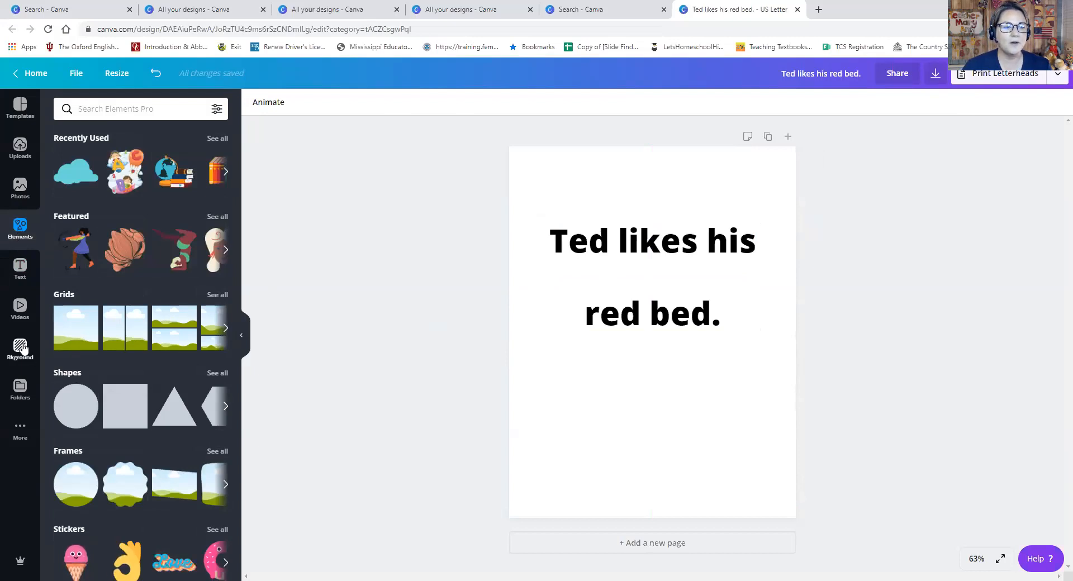
pyautogui.click(21, 350)
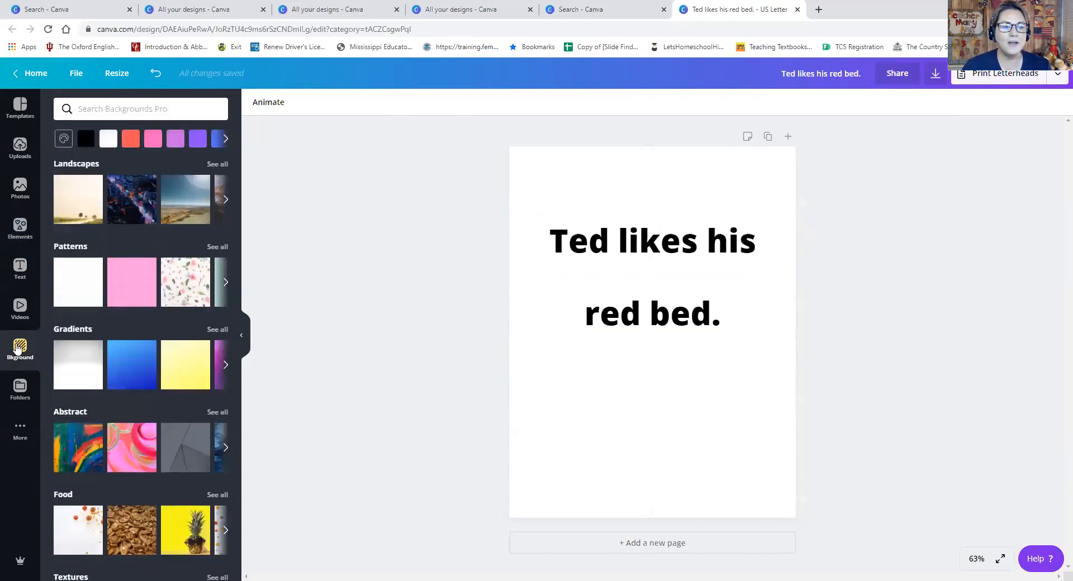
pyautogui.click(181, 364)
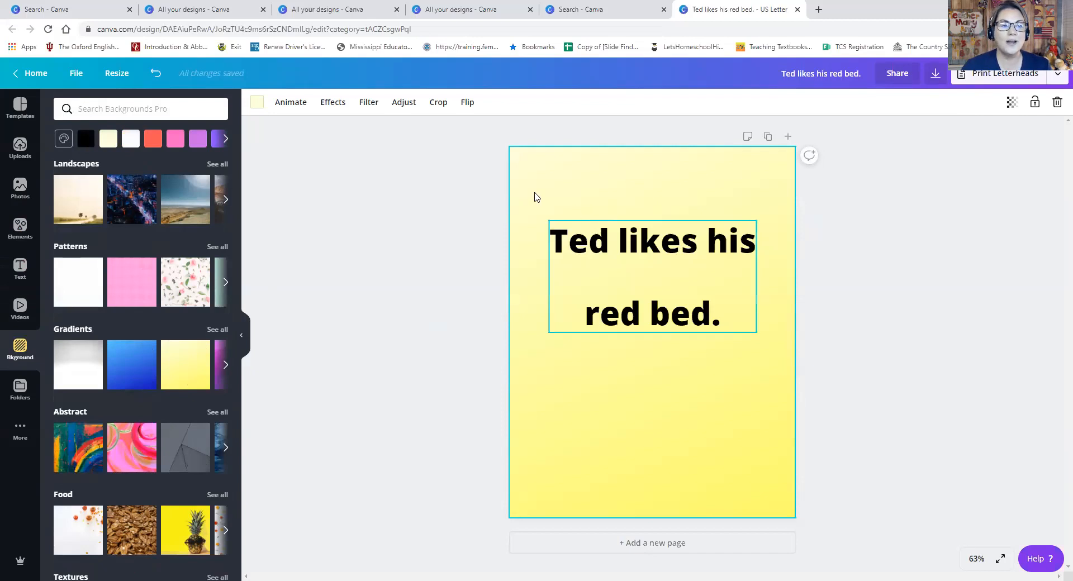
pyautogui.click(132, 138)
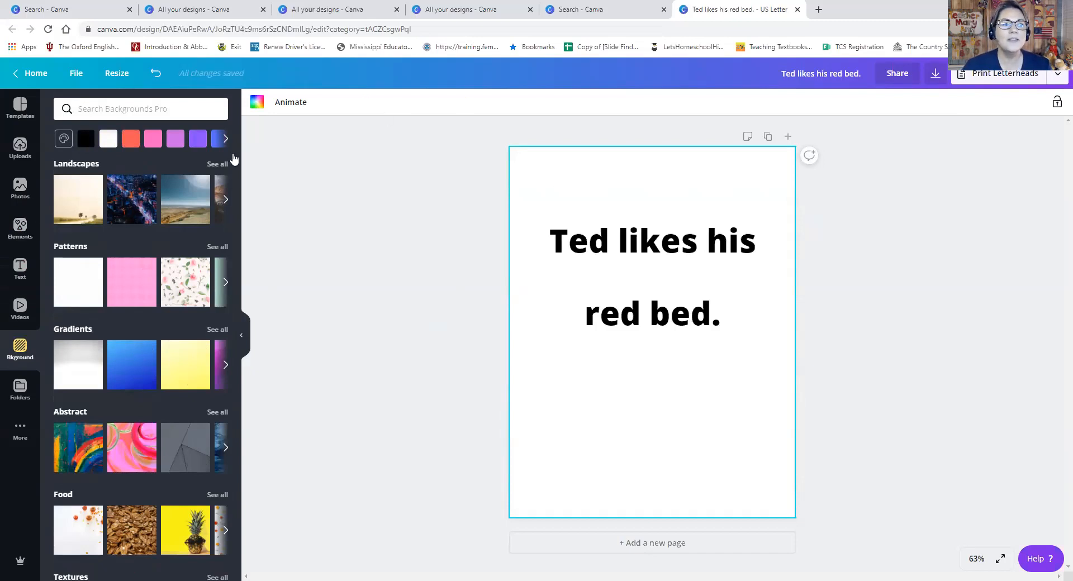
# Step: Search the elements for "man", add the standing man in a black shirt, and place him at small size above "Ted"
pyautogui.click(20, 230)
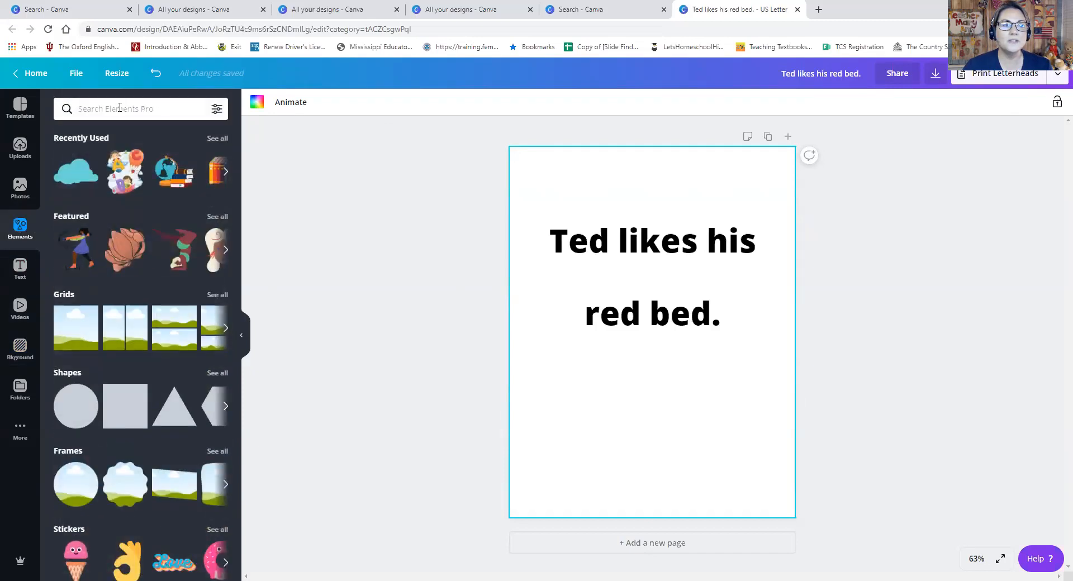
pyautogui.click(120, 108)
pyautogui.write('man')
pyautogui.press('Return')
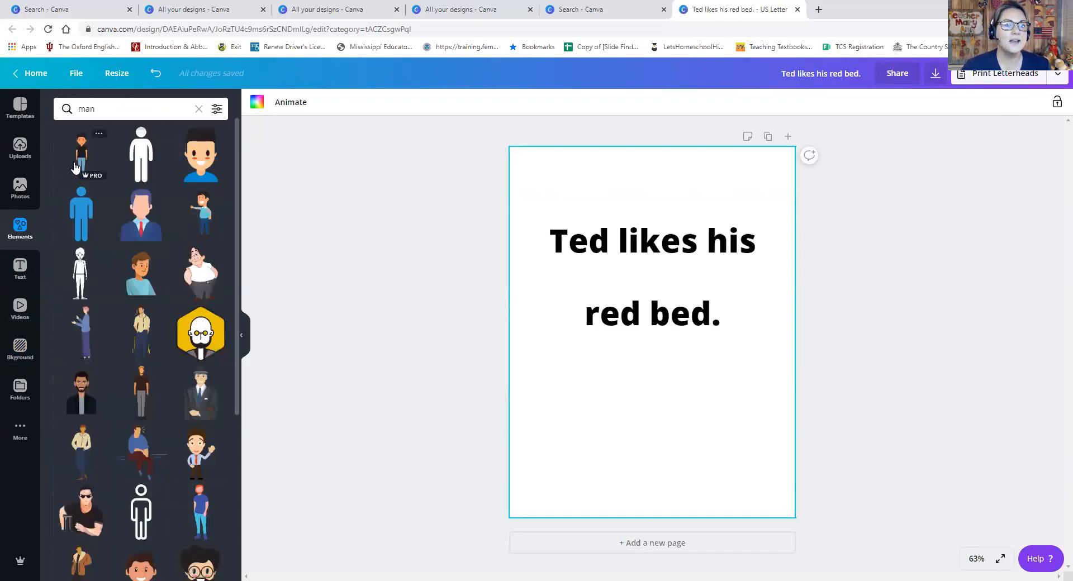
pyautogui.click(76, 167)
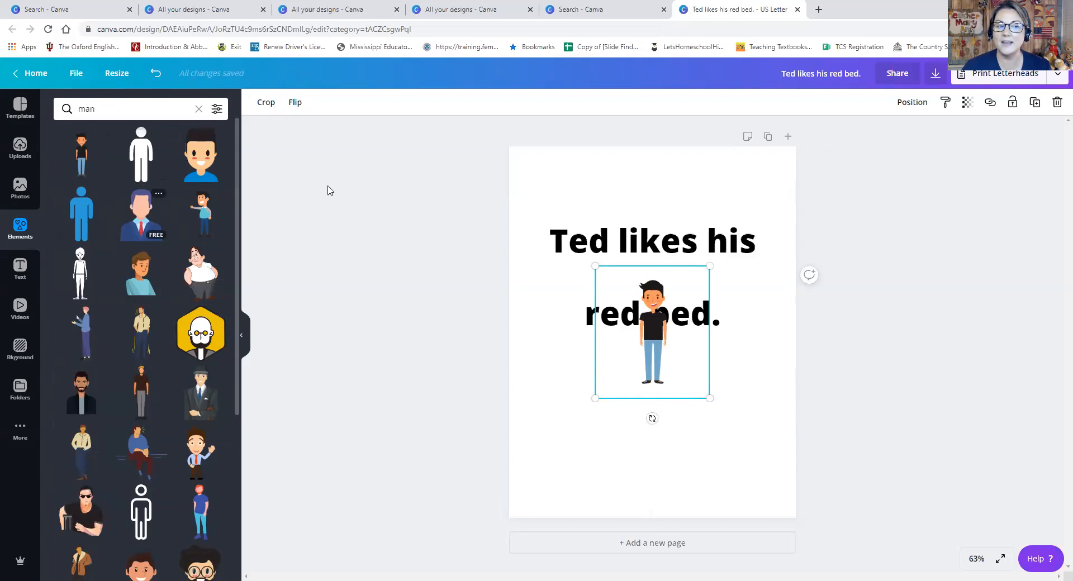
pyautogui.moveTo(595, 266); pyautogui.dragTo(578, 200)
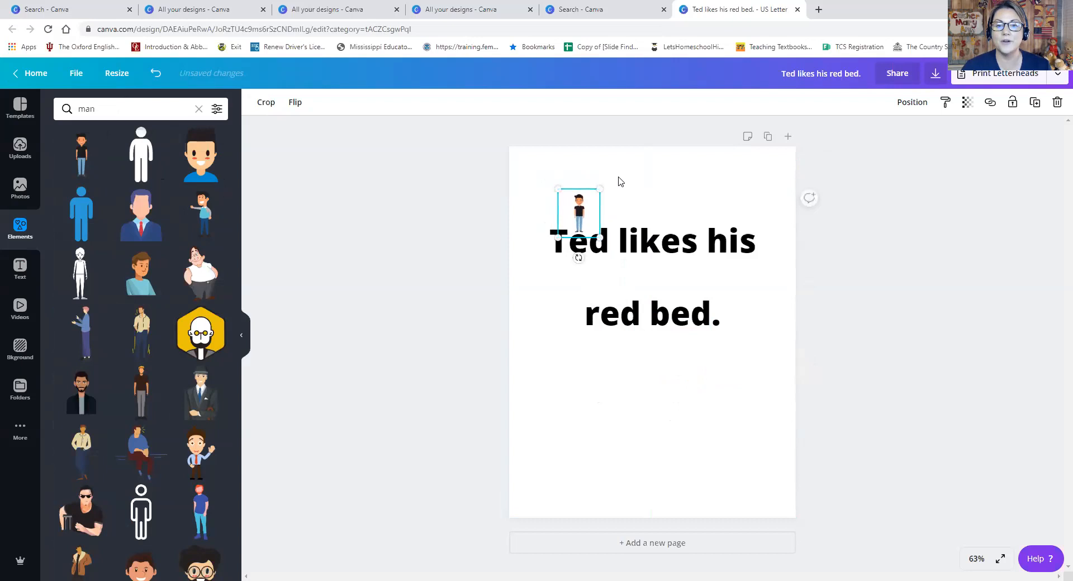
pyautogui.click(619, 180)
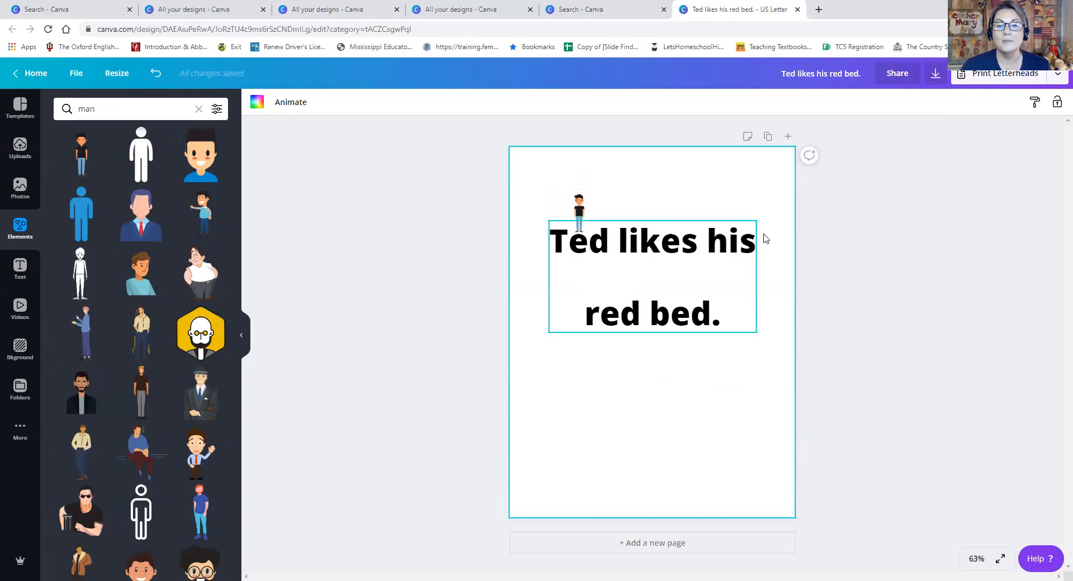
# Step: Search the elements for "red" and place the red rounded square at small size above the word "red"
pyautogui.click(63, 102)
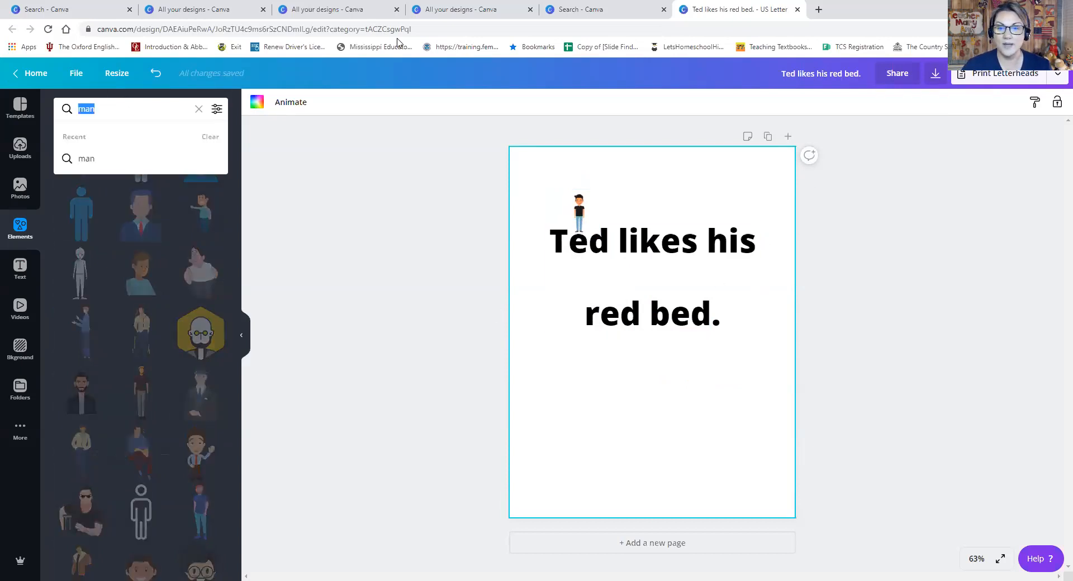
pyautogui.write('red')
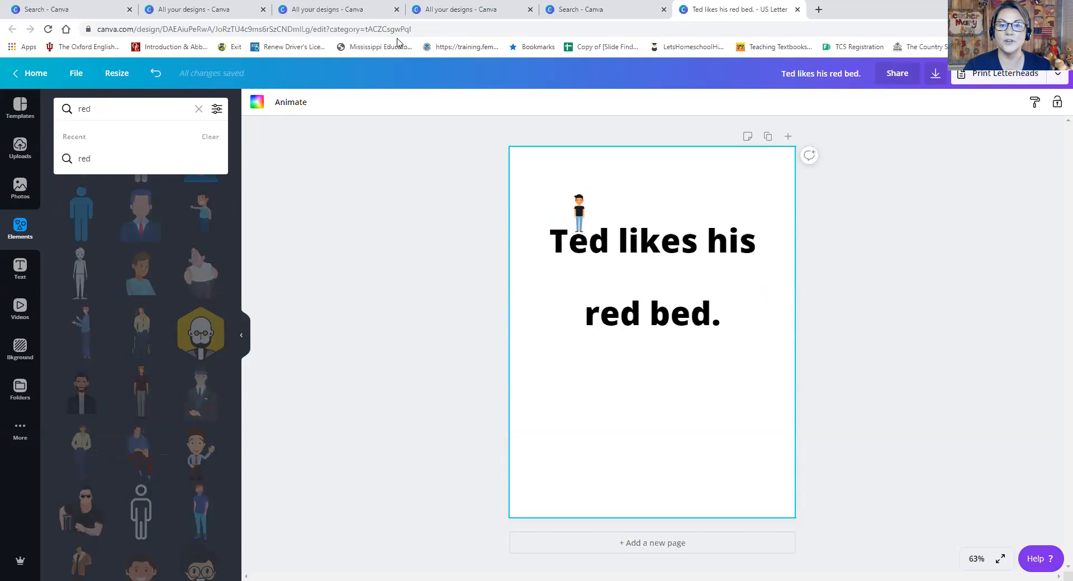
pyautogui.press('Return')
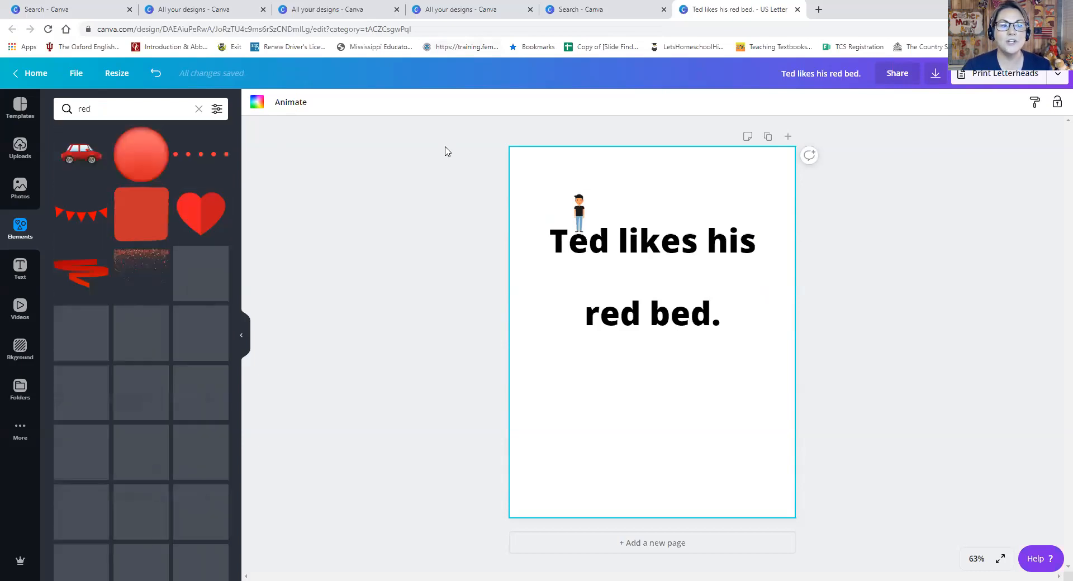
pyautogui.moveTo(656, 338); pyautogui.dragTo(610, 284)
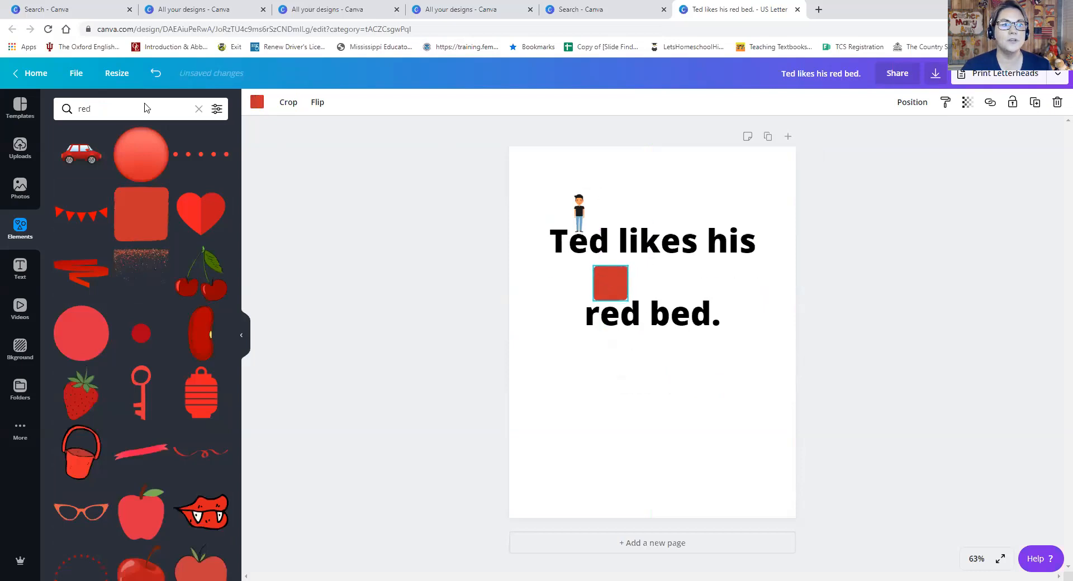
# Step: Search the elements for "bed", add the wooden double bed, and place it at small size above the word "bed"
pyautogui.doubleClick(144, 108)
pyautogui.write('bed')
pyautogui.press('Return')
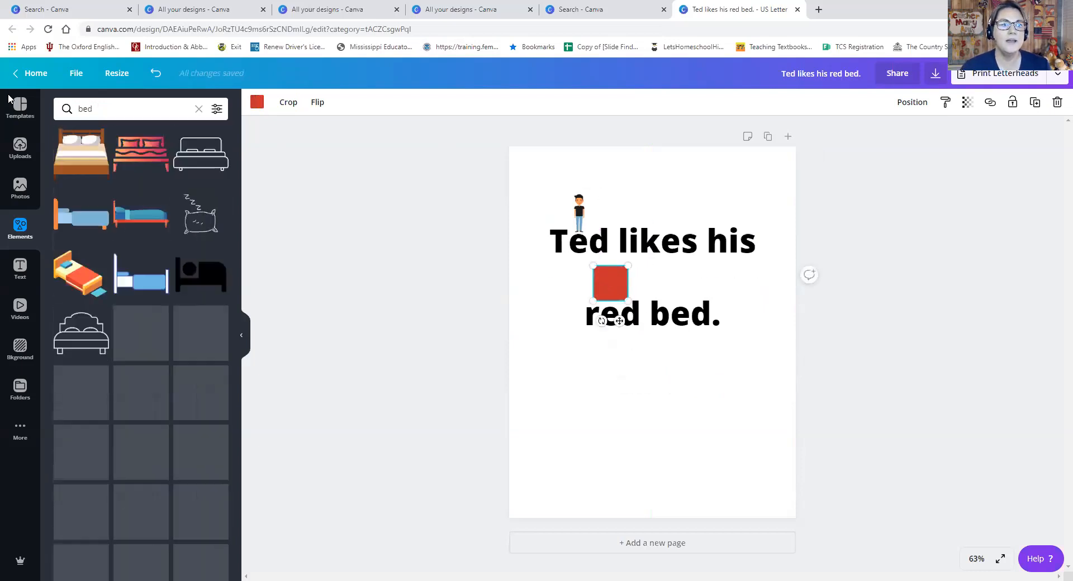
pyautogui.click(72, 156)
pyautogui.moveTo(596, 279); pyautogui.dragTo(680, 279)
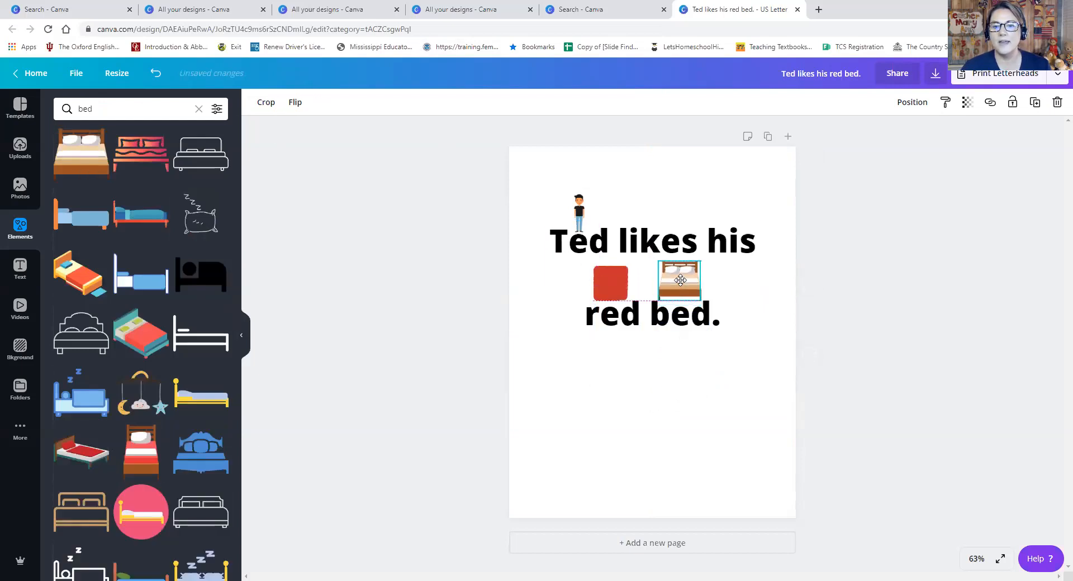
pyautogui.click(679, 276)
pyautogui.click(660, 263)
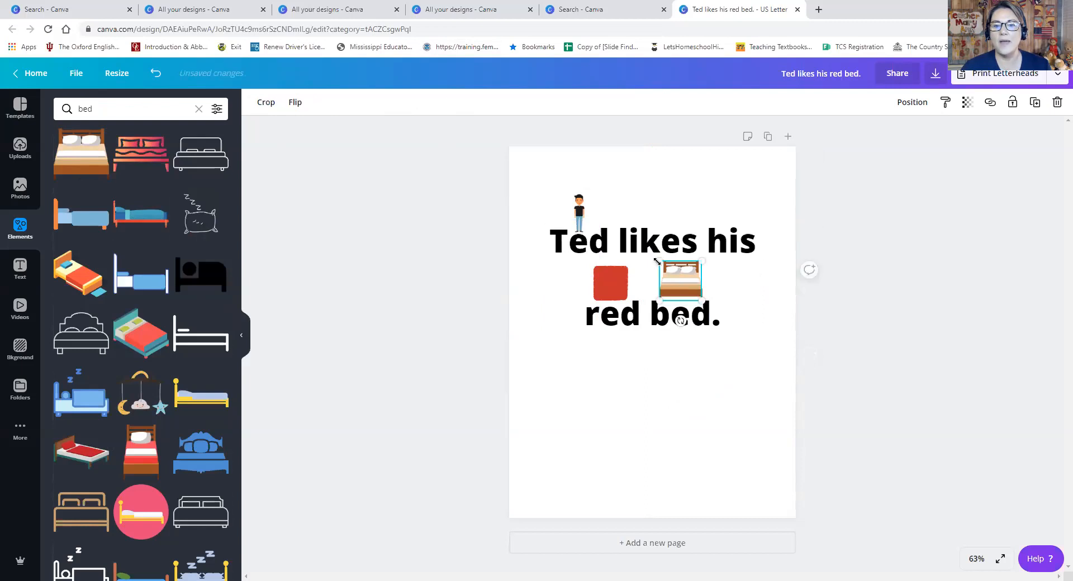
pyautogui.moveTo(658, 262); pyautogui.dragTo(670, 272)
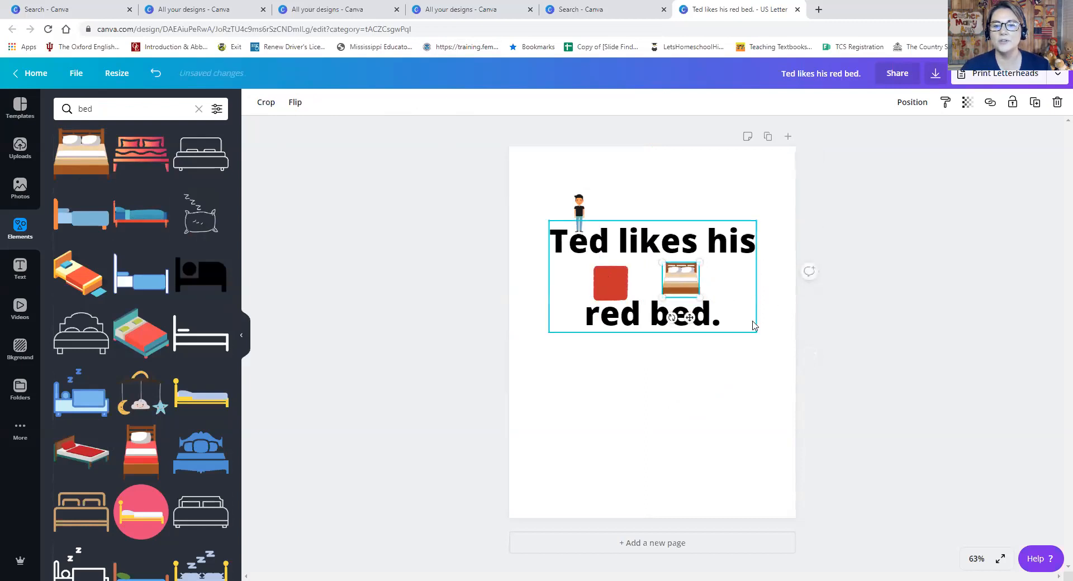
pyautogui.click(734, 414)
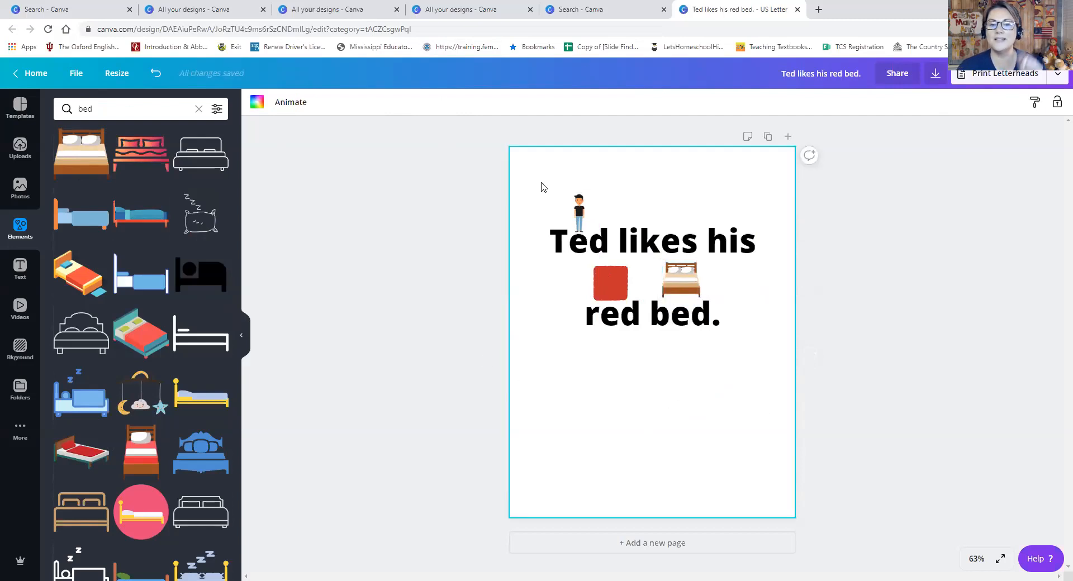
# Step: Nudge the man graphic slightly up and to the left above "Ted"
pyautogui.click(579, 208)
pyautogui.moveTo(558, 191); pyautogui.dragTo(559, 191)
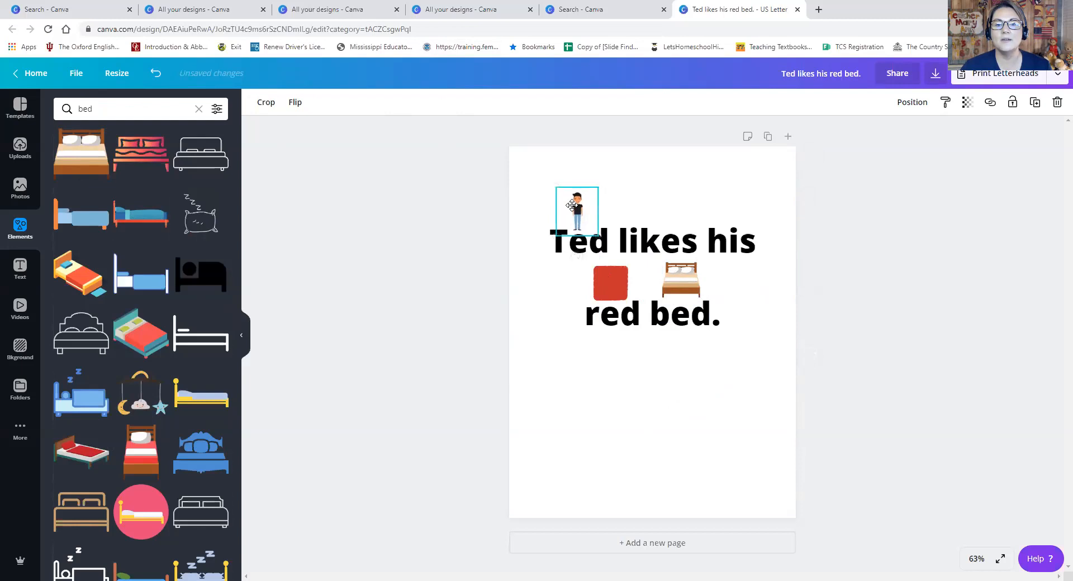
pyautogui.click(599, 378)
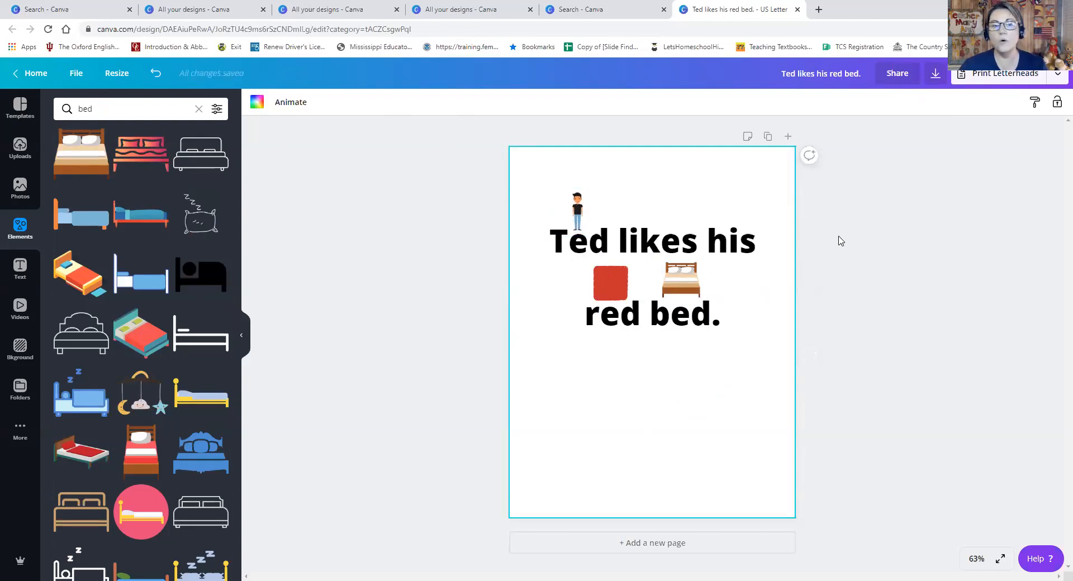
# Step: Add the round black logo from the uploaded images, shrink it, and place it in the page's bottom-right corner
pyautogui.click(144, 109)
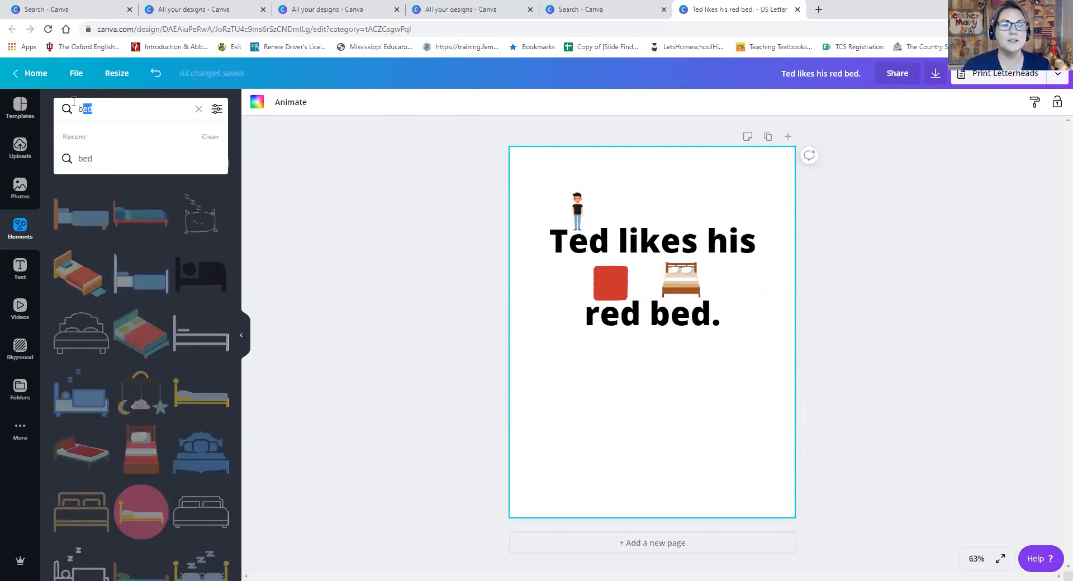
pyautogui.press('BackSpace')
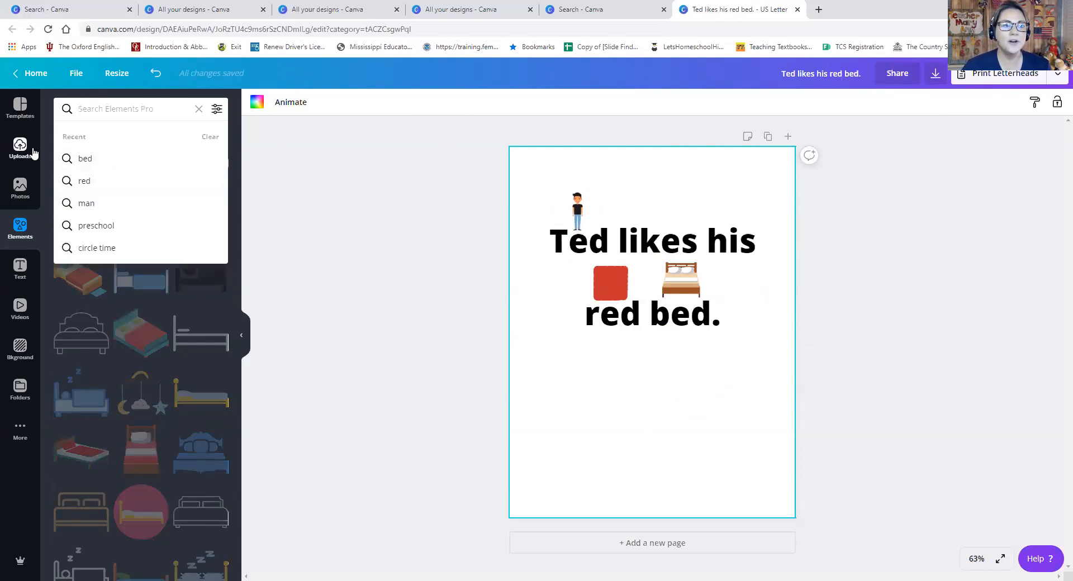
pyautogui.click(21, 148)
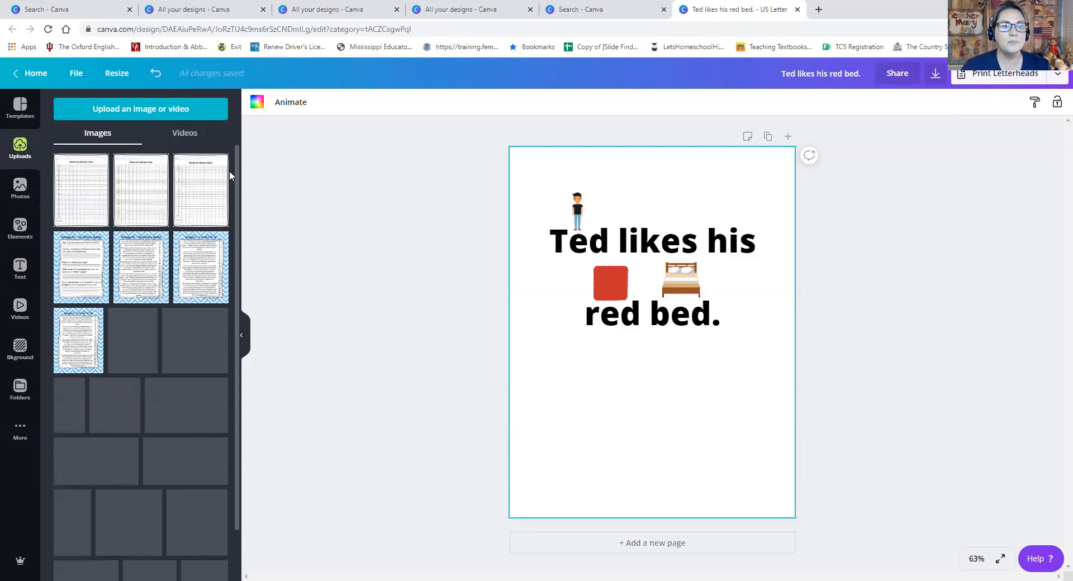
pyautogui.moveTo(237, 168); pyautogui.dragTo(238, 258)
pyautogui.click(122, 318)
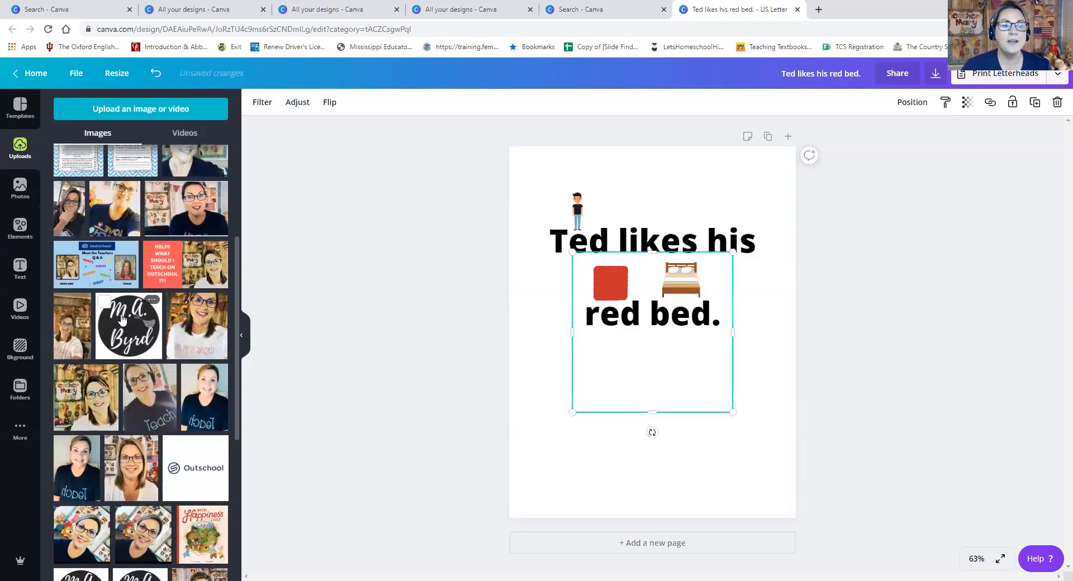
pyautogui.moveTo(572, 253); pyautogui.dragTo(710, 391)
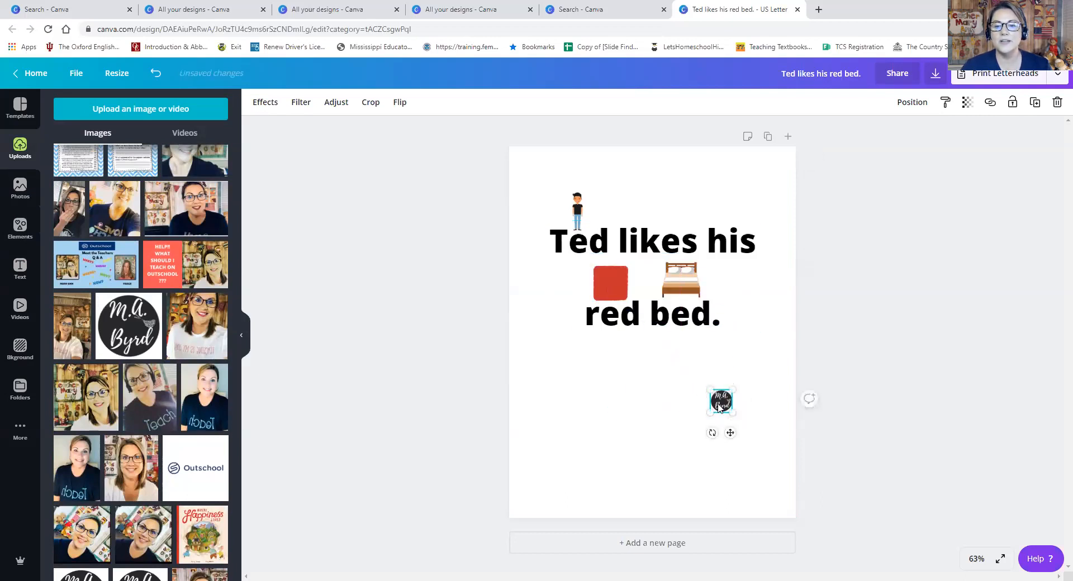
pyautogui.moveTo(724, 440); pyautogui.dragTo(771, 539)
pyautogui.click(840, 475)
pyautogui.moveTo(768, 499); pyautogui.dragTo(773, 494)
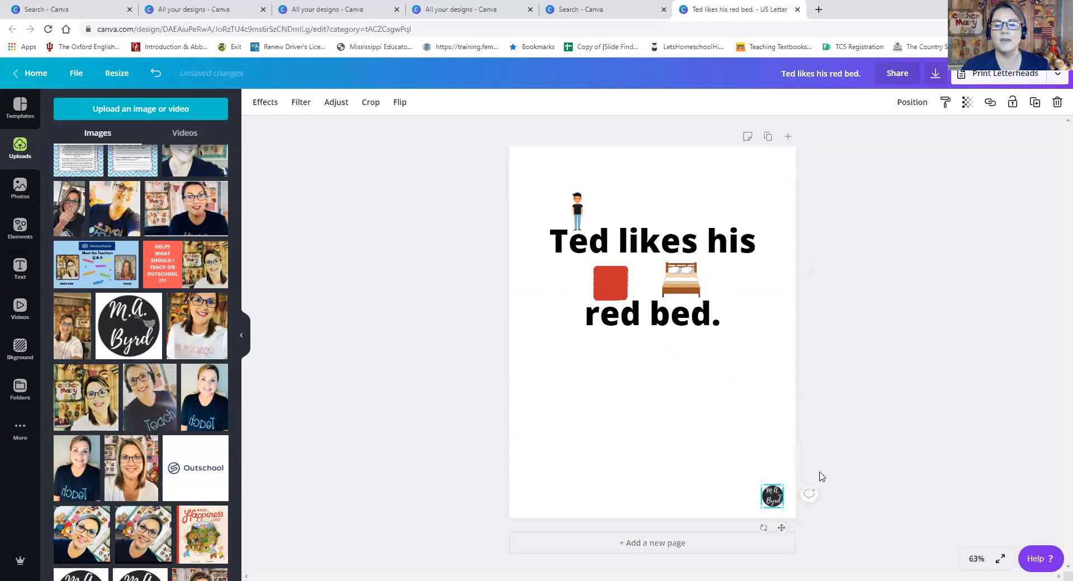
pyautogui.click(822, 477)
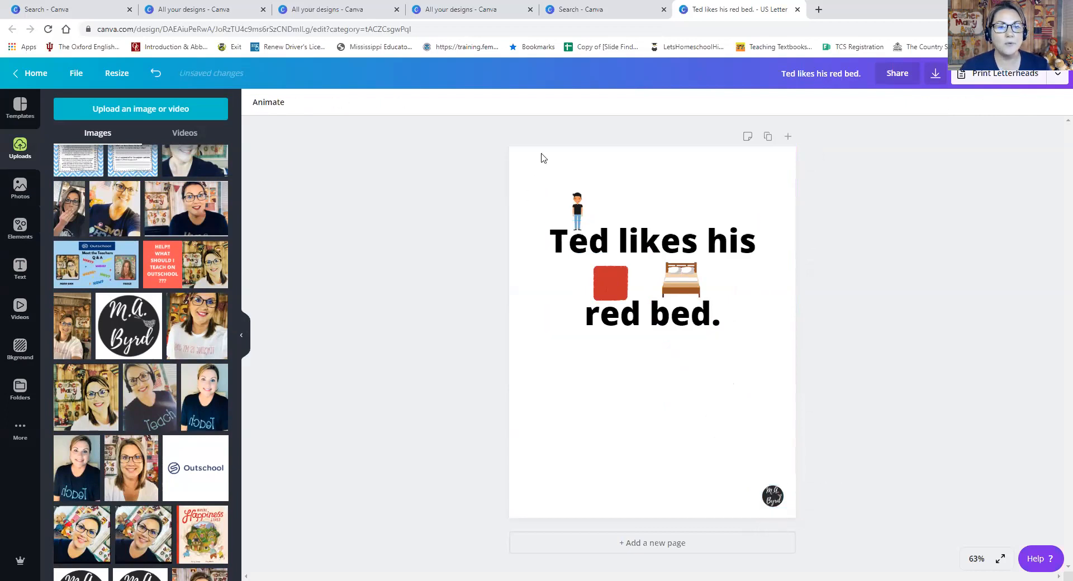
# Step: Return to the home page, search templates for "worksheet", and create a new blank US Letter design
pyautogui.click(16, 74)
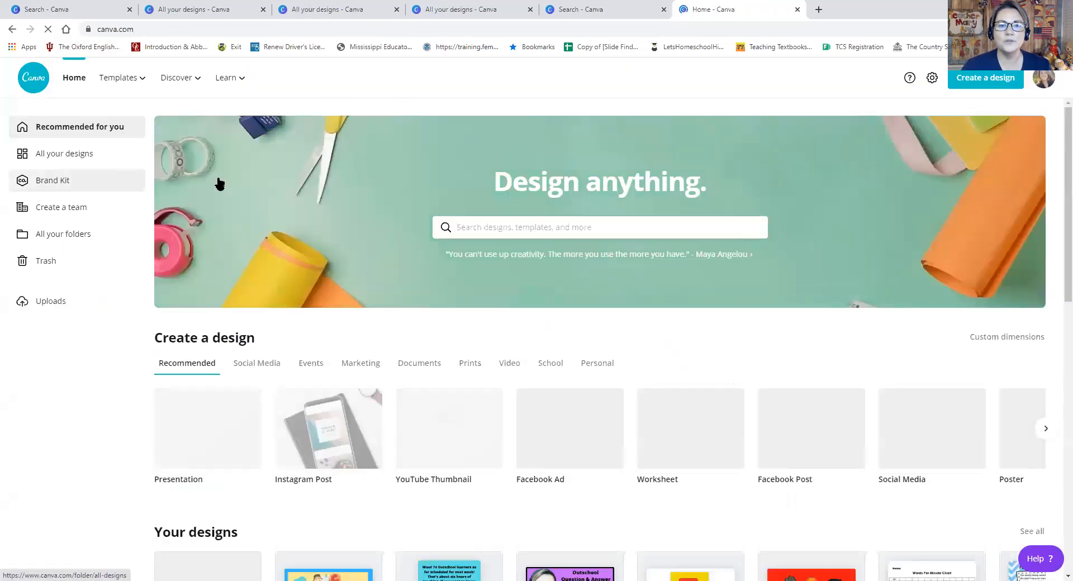
pyautogui.click(758, 218)
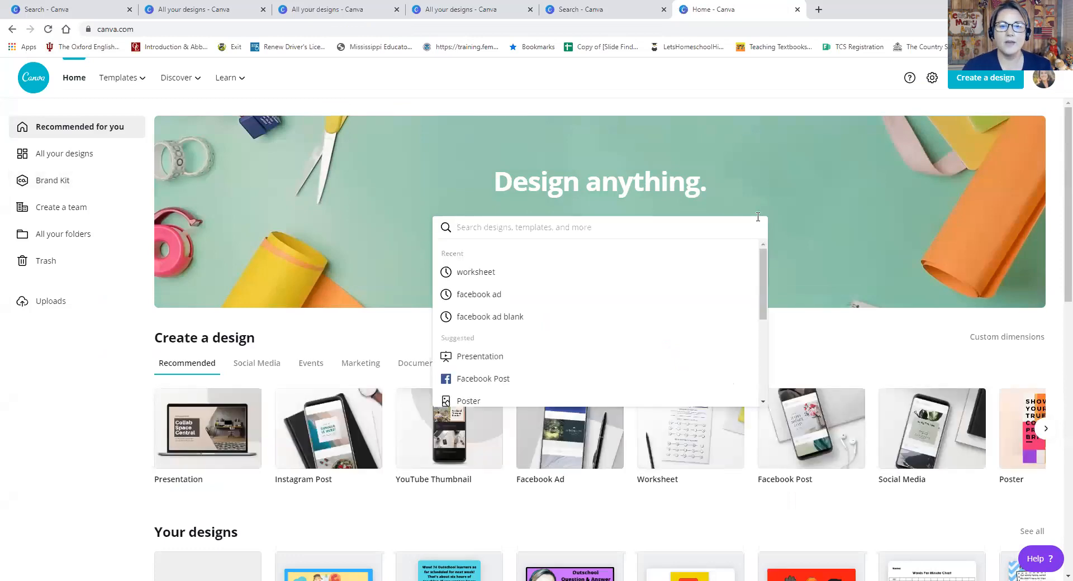
pyautogui.write('wor')
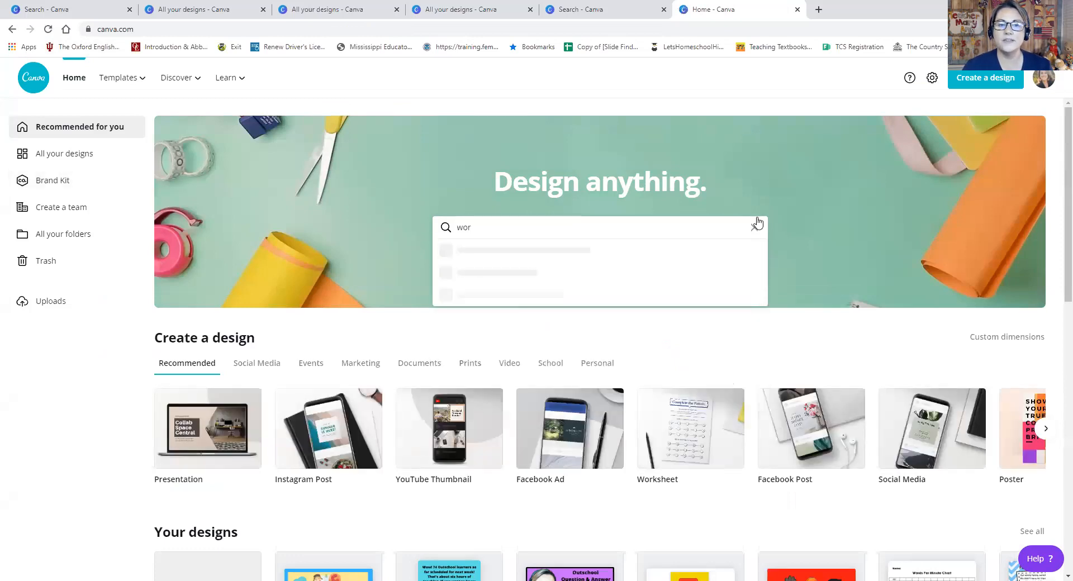
pyautogui.write('ksheet')
pyautogui.press('Return')
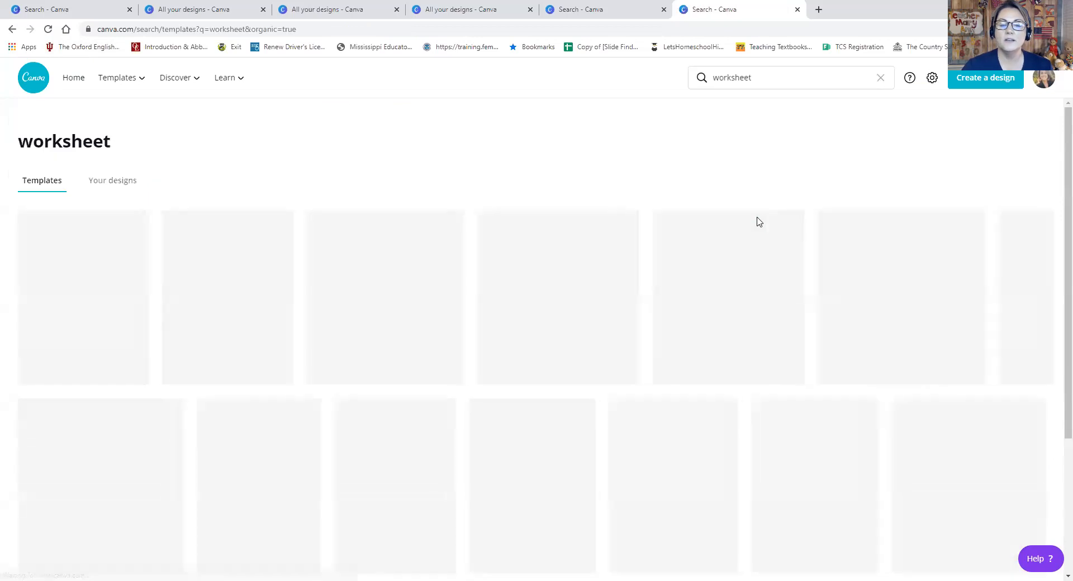
pyautogui.click(58, 329)
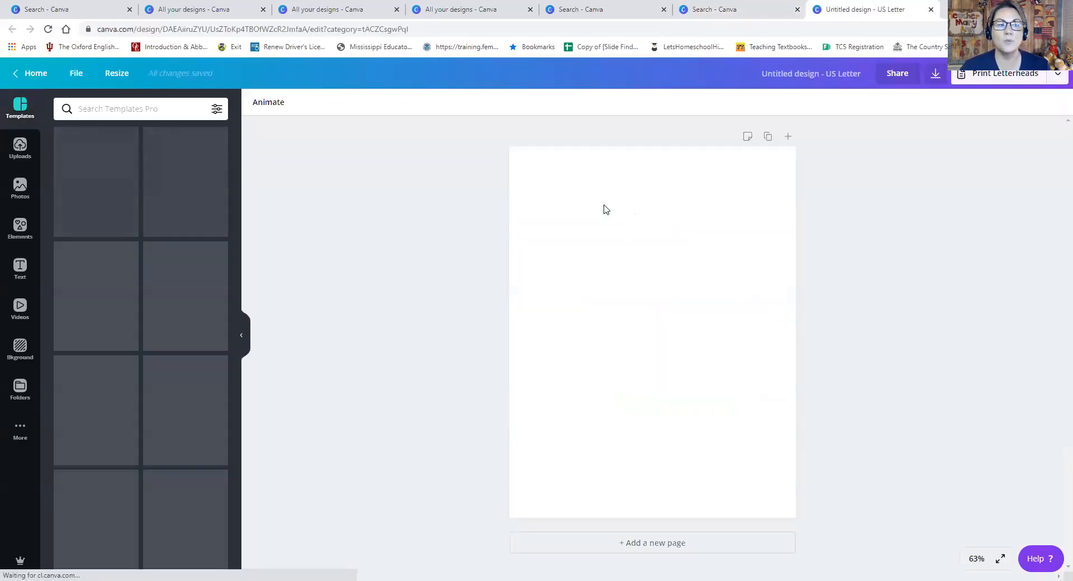
# Step: Add a heading to the blank page and replace its text with a blank line followed by "ed"
pyautogui.click(28, 269)
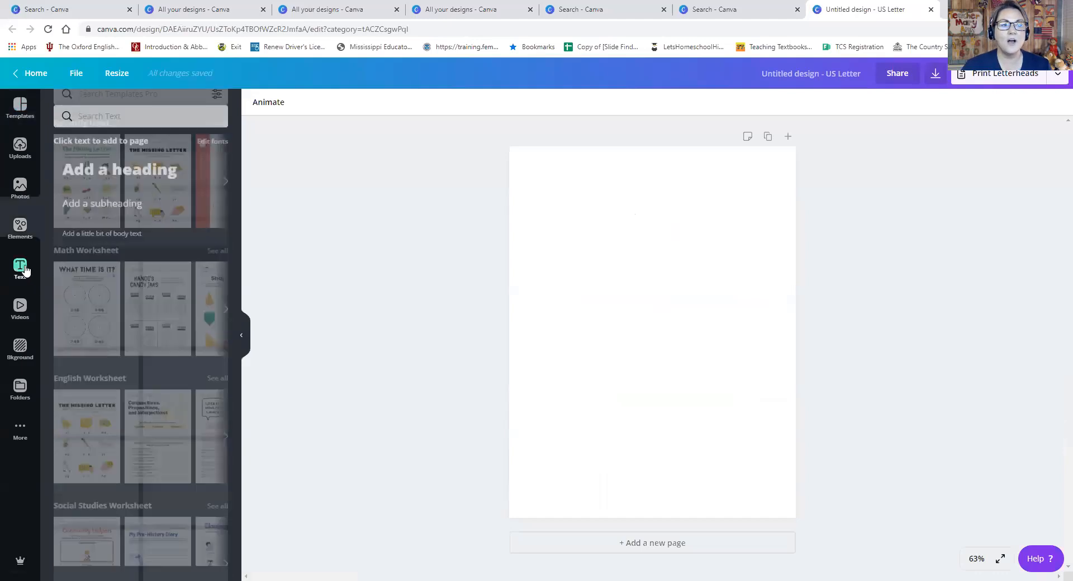
pyautogui.click(168, 164)
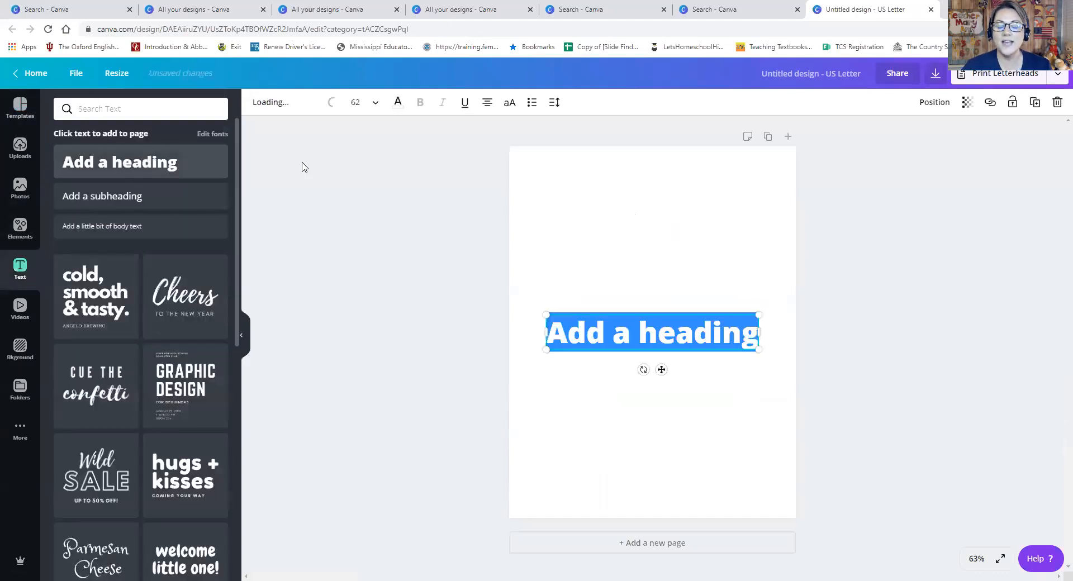
pyautogui.press('BackSpace')
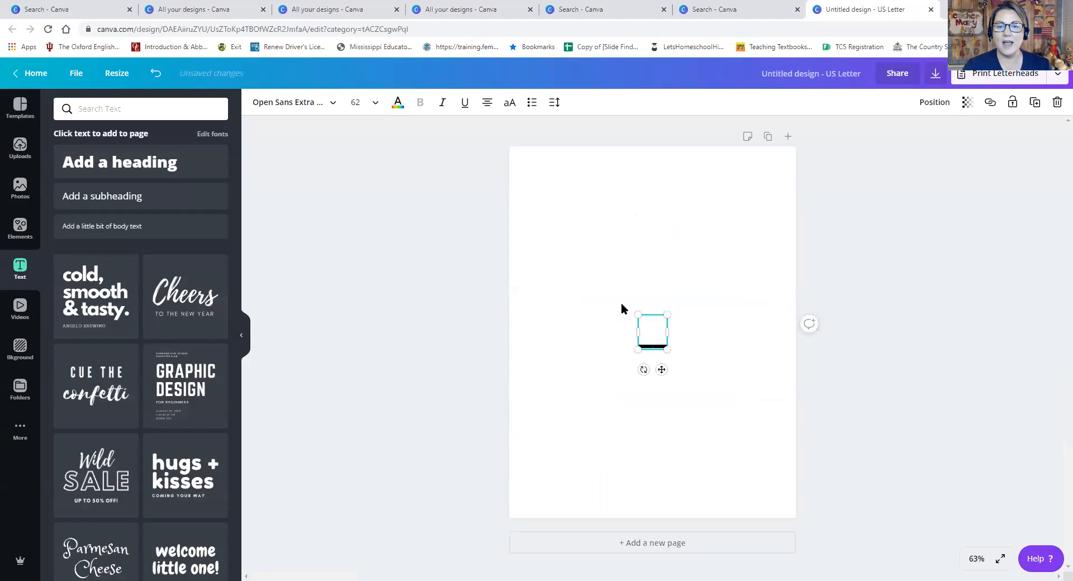
pyautogui.write('___ ed')
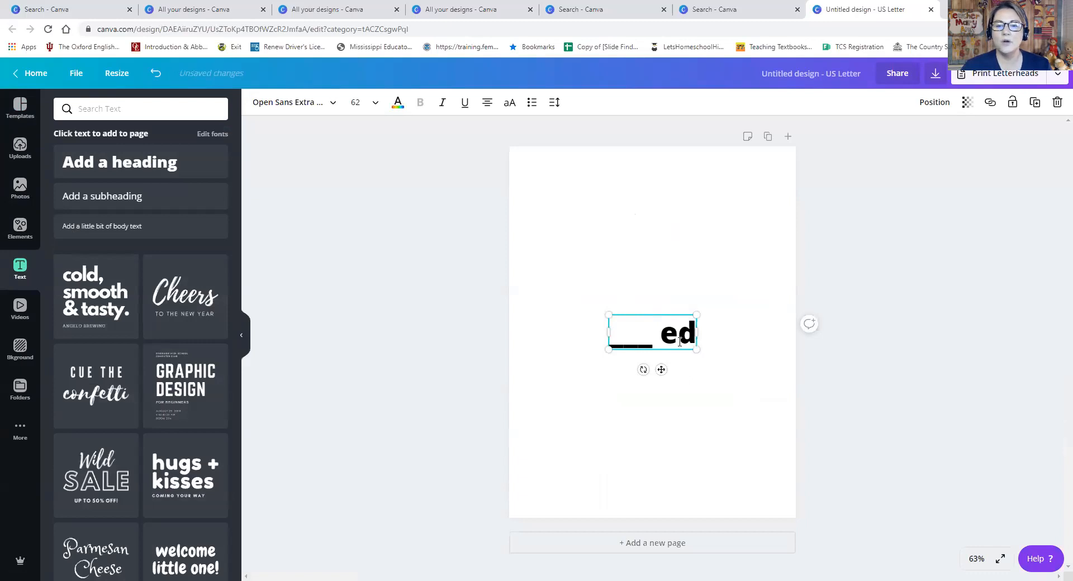
pyautogui.press('BackSpace')
# Step: Enlarge the "___ed" heading to font size 101 and move it to the upper left of the page
pyautogui.moveTo(691, 347); pyautogui.dragTo(744, 372)
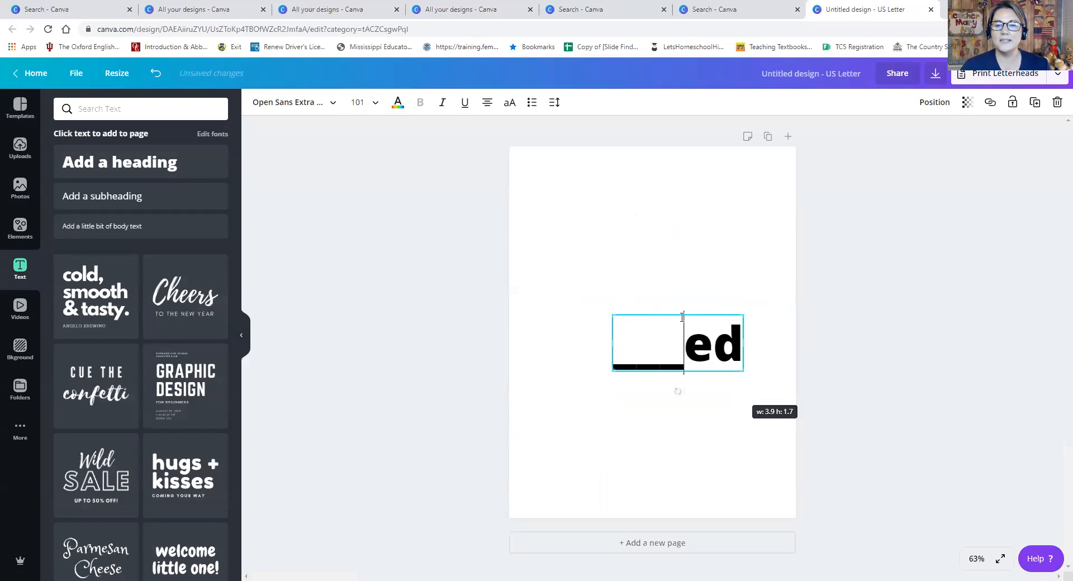
pyautogui.moveTo(682, 317); pyautogui.dragTo(581, 213)
pyautogui.click(838, 272)
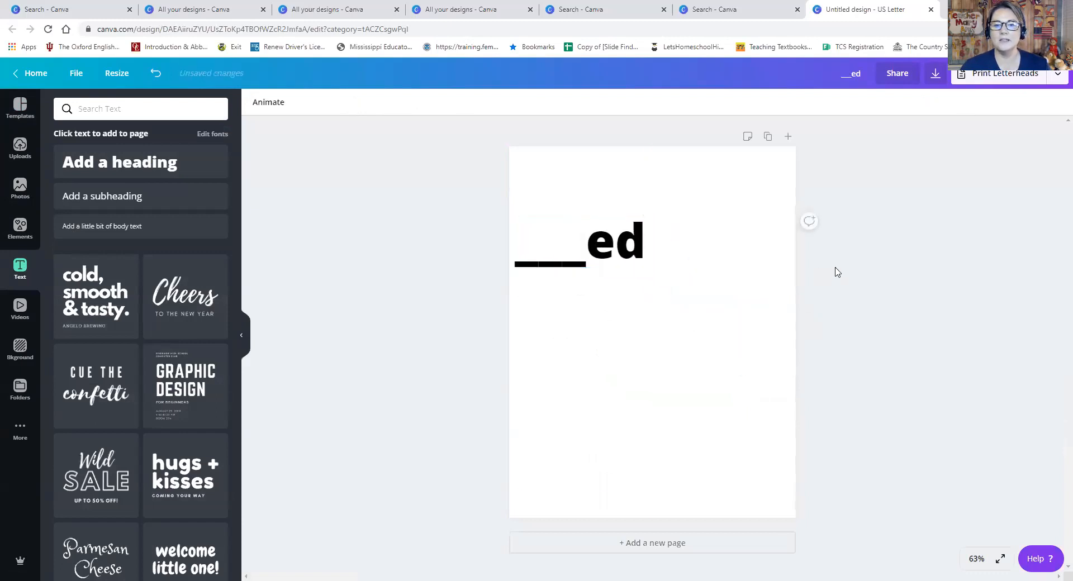
# Step: Copy the "___ed" heading and paste a duplicate onto the page
pyautogui.click(585, 245)
pyautogui.rightClick(586, 246)
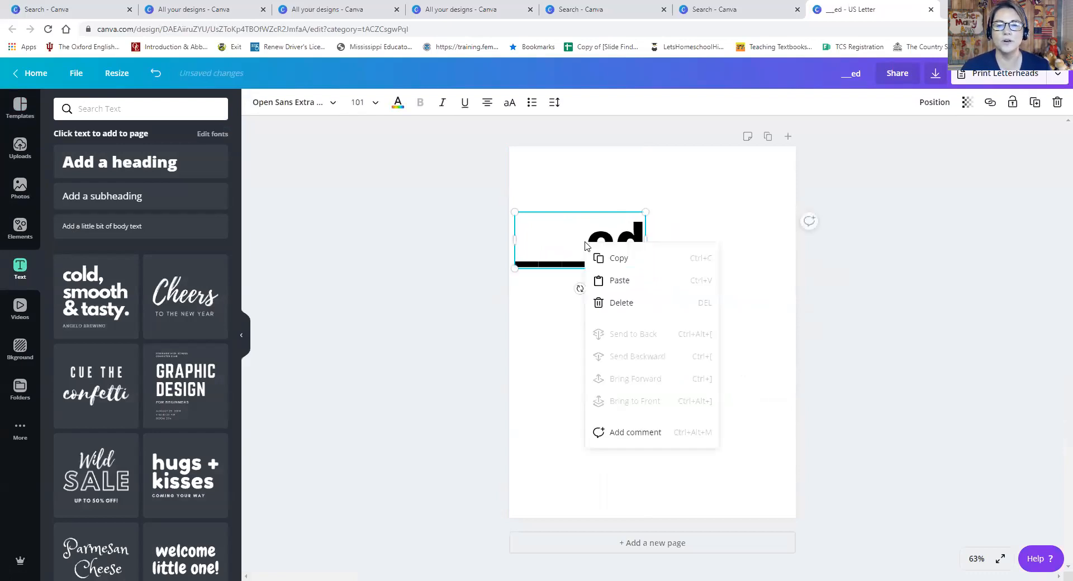
pyautogui.click(609, 256)
pyautogui.click(594, 288)
pyautogui.rightClick(594, 288)
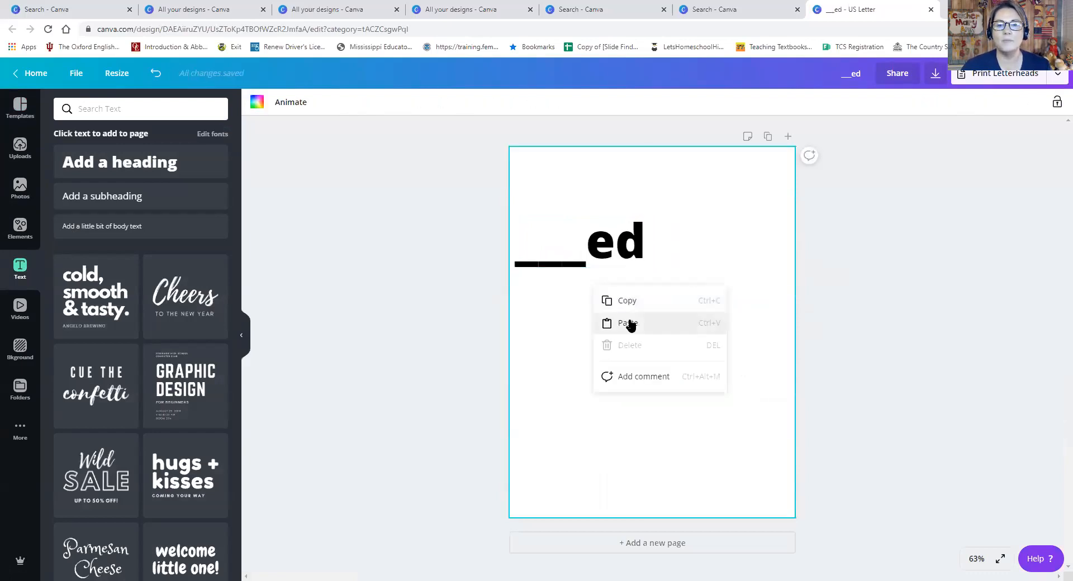
pyautogui.click(628, 323)
# Step: Move the duplicate "___ed" heading to the upper right of the page, beside the original
pyautogui.rightClick(617, 269)
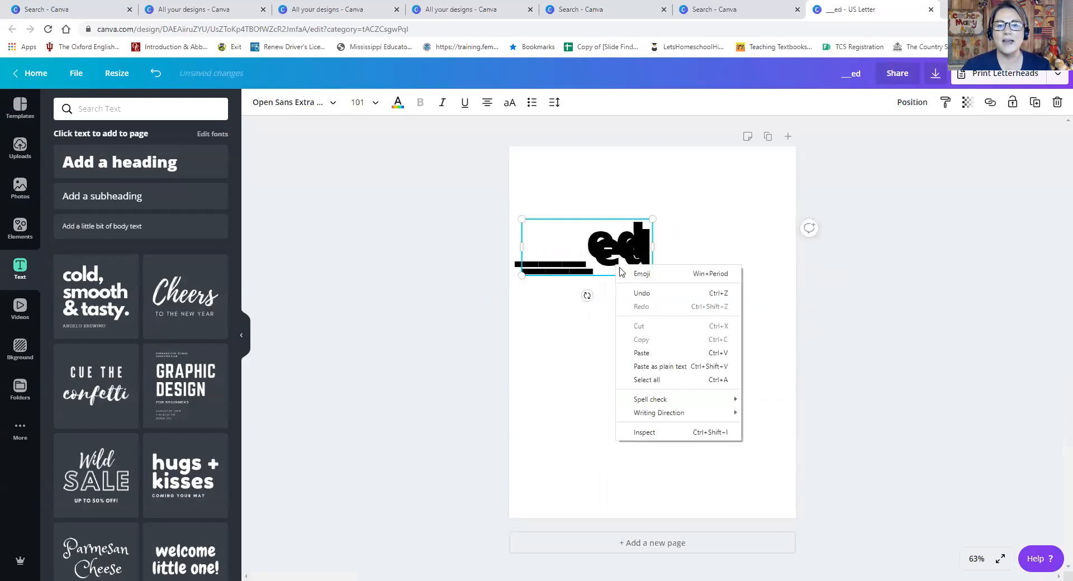
pyautogui.click(632, 355)
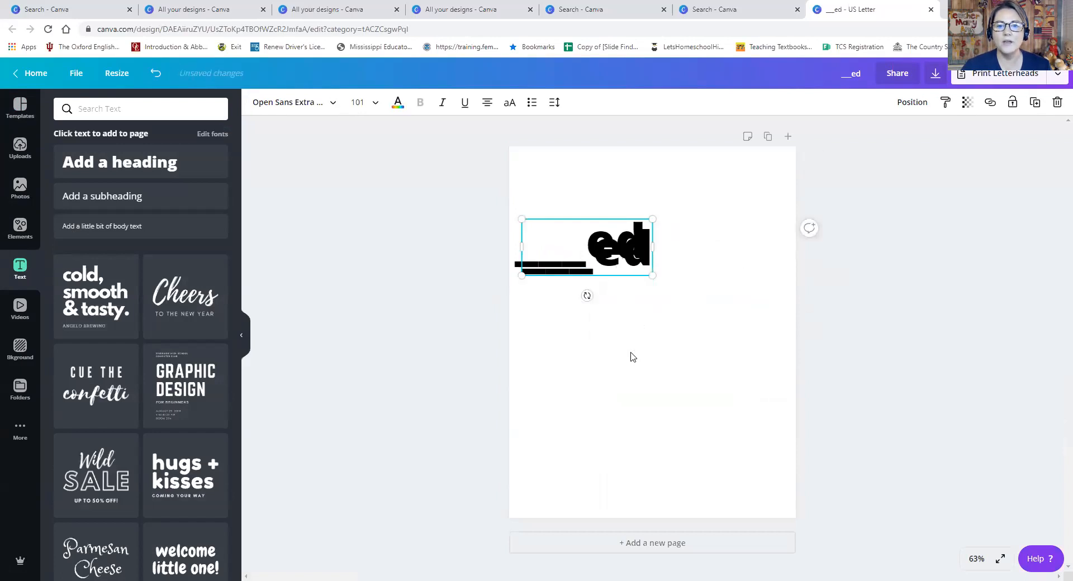
pyautogui.moveTo(602, 253); pyautogui.dragTo(621, 266)
pyautogui.click(633, 314)
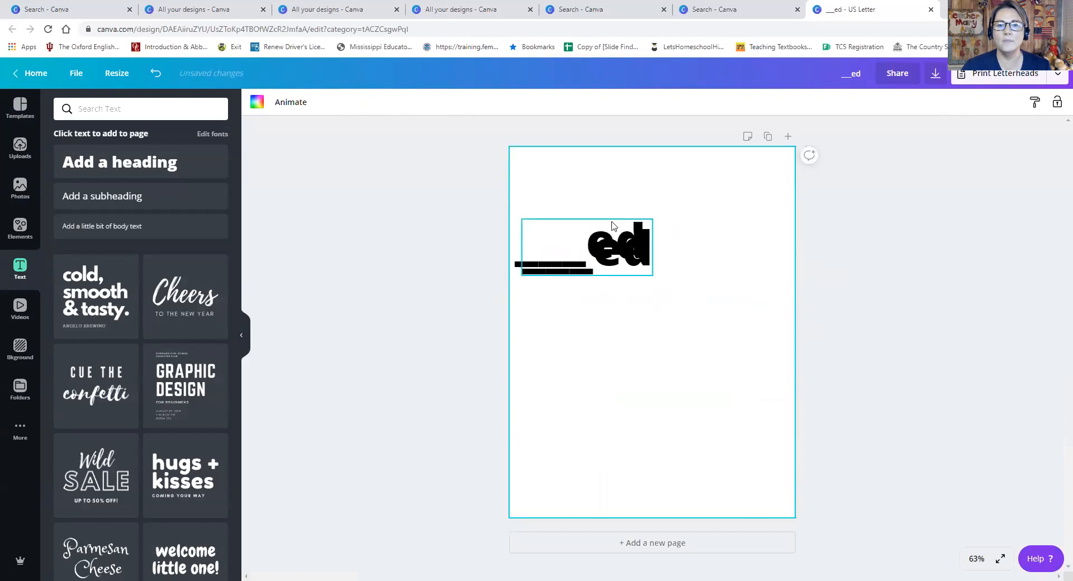
pyautogui.click(615, 232)
pyautogui.moveTo(612, 223); pyautogui.dragTo(606, 216)
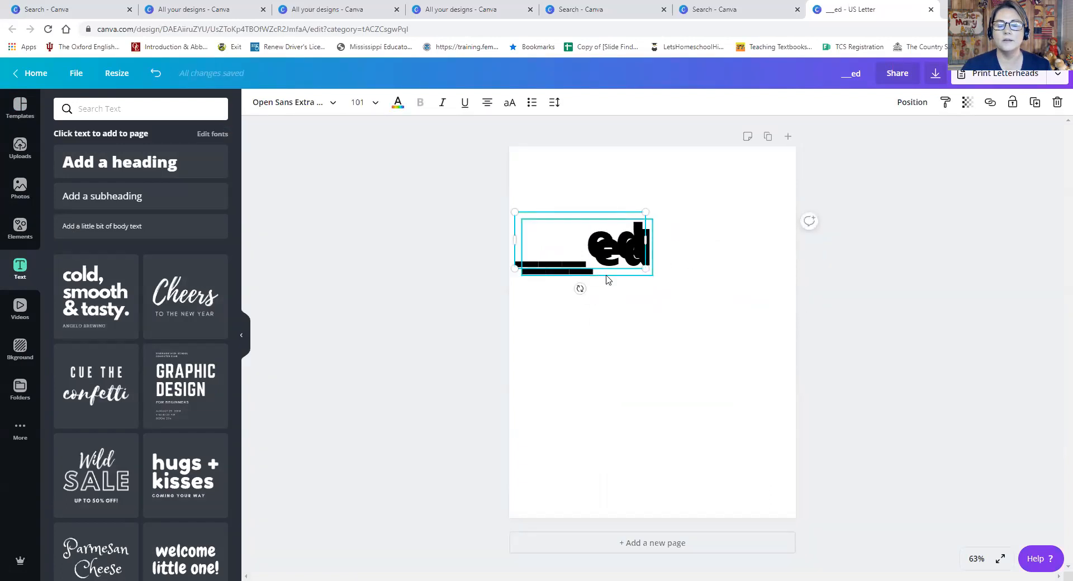
pyautogui.click(610, 311)
pyautogui.moveTo(631, 230); pyautogui.dragTo(773, 239)
pyautogui.click(715, 362)
# Step: Duplicate the upper-left "___ed" heading and place the copy in the page's bottom-left corner
pyautogui.rightClick(580, 260)
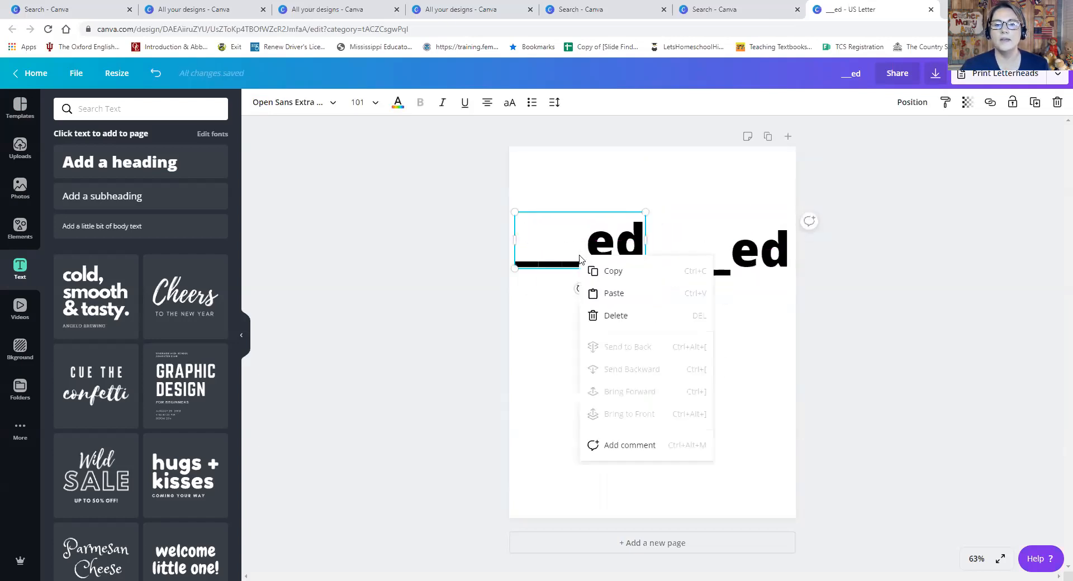
pyautogui.click(592, 271)
pyautogui.rightClick(569, 342)
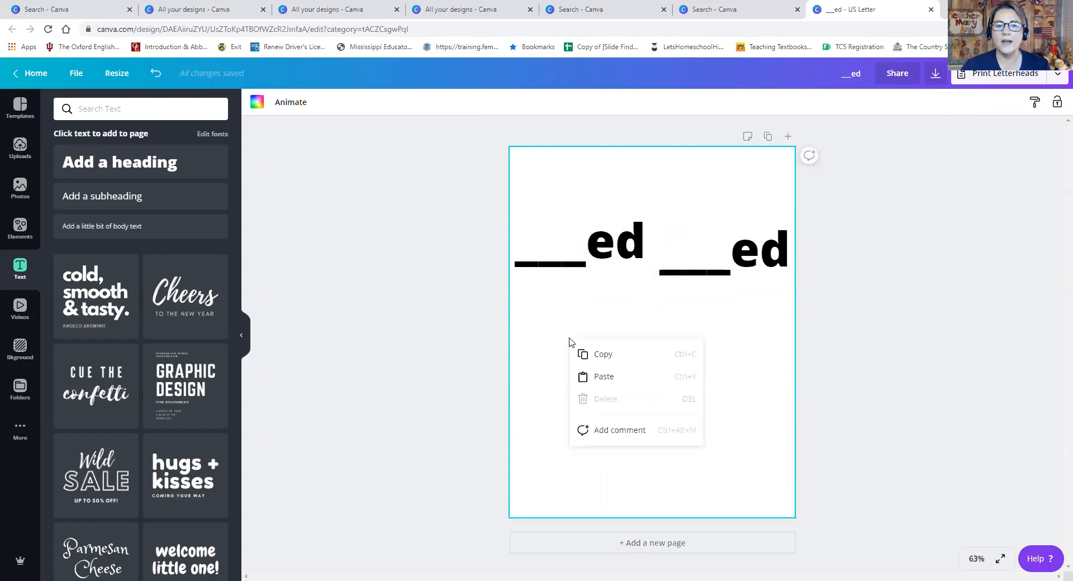
pyautogui.click(571, 379)
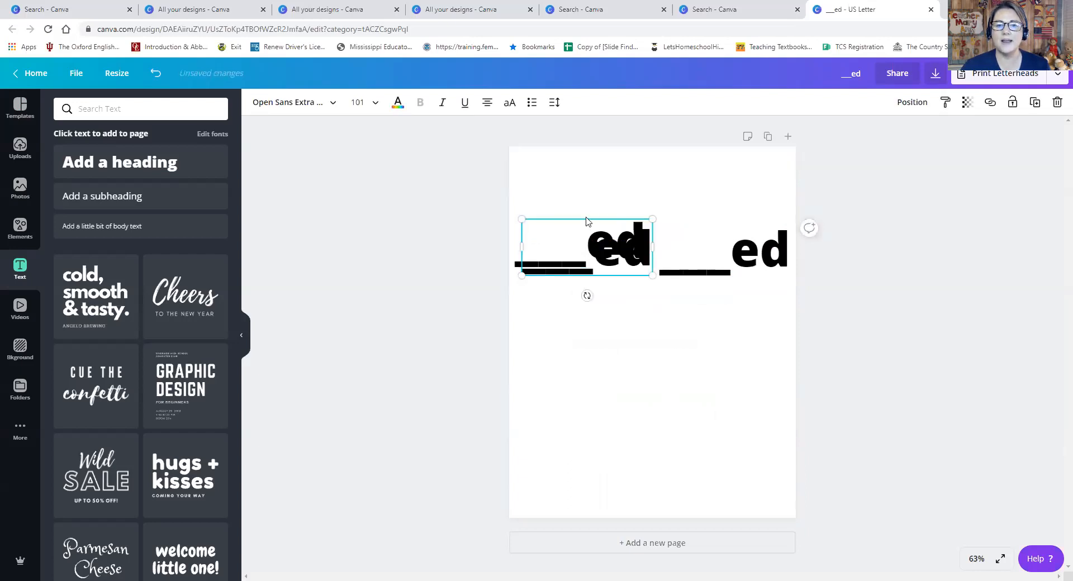
pyautogui.moveTo(616, 273); pyautogui.dragTo(595, 510)
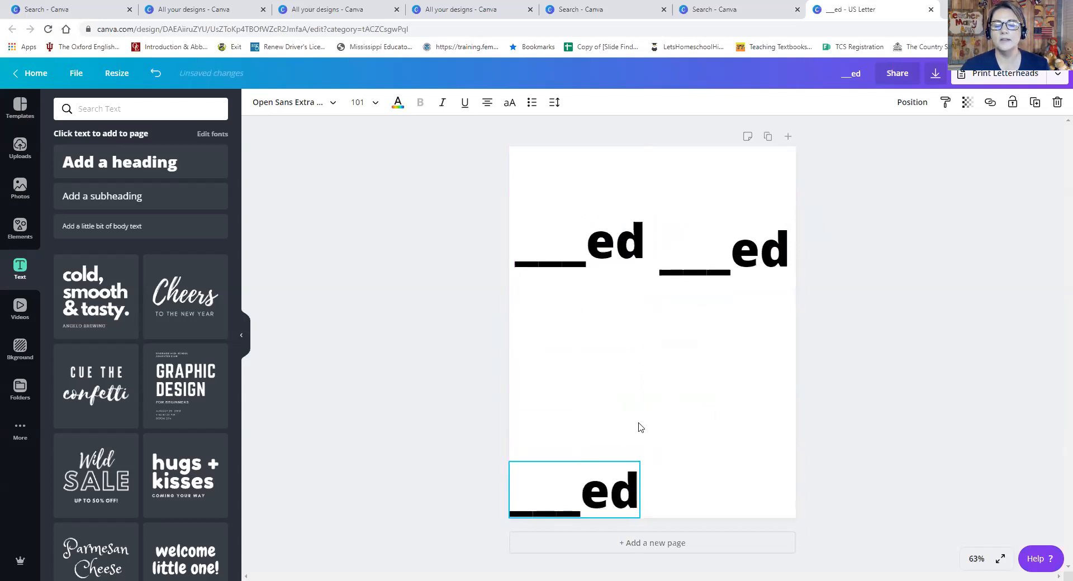
pyautogui.click(652, 395)
# Step: Duplicate the upper-right "___ed" heading and place the copy at the bottom right, level with the bottom-left one
pyautogui.click(704, 259)
pyautogui.rightClick(703, 259)
pyautogui.click(725, 275)
pyautogui.rightClick(685, 309)
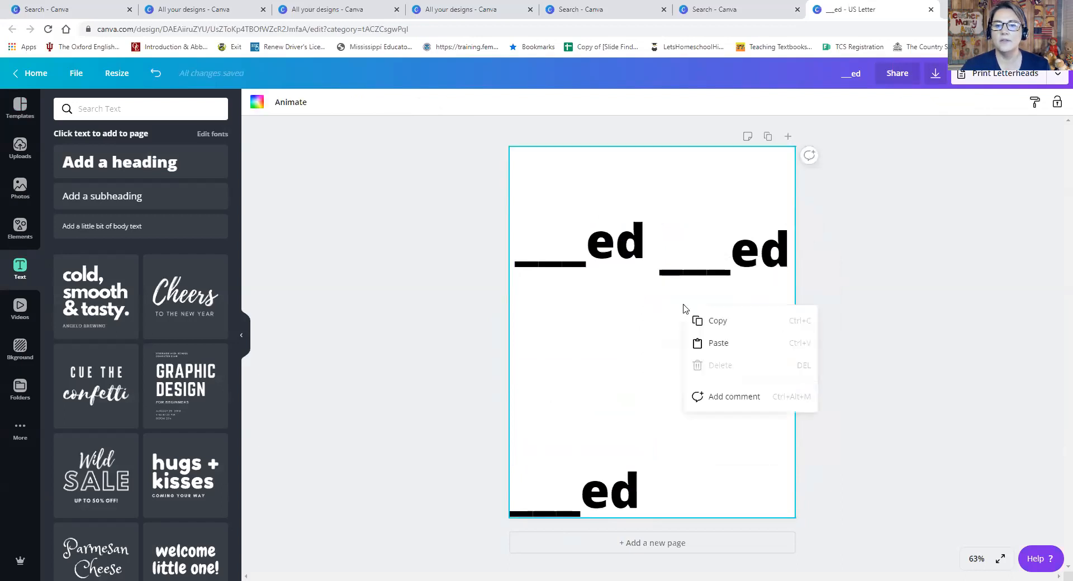
pyautogui.click(703, 343)
pyautogui.moveTo(687, 246); pyautogui.dragTo(686, 481)
pyautogui.moveTo(684, 480); pyautogui.dragTo(679, 480)
pyautogui.click(838, 411)
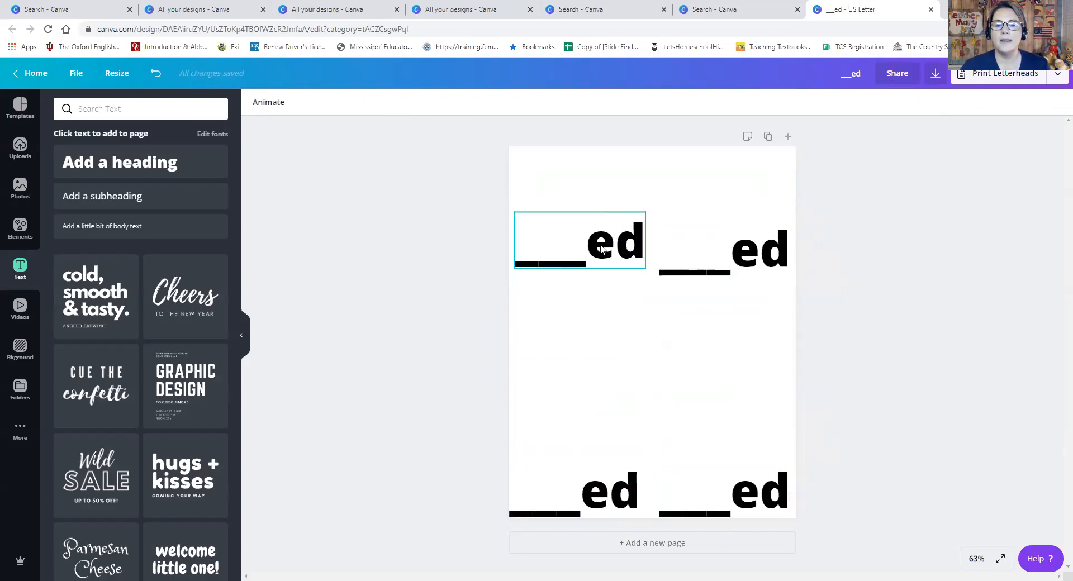
# Step: Raise both lower "___ed" headings slightly to leave space along the page's bottom edge, keeping them level
pyautogui.moveTo(587, 498); pyautogui.dragTo(587, 469)
pyautogui.moveTo(731, 491); pyautogui.dragTo(712, 473)
pyautogui.click(881, 424)
pyautogui.click(710, 475)
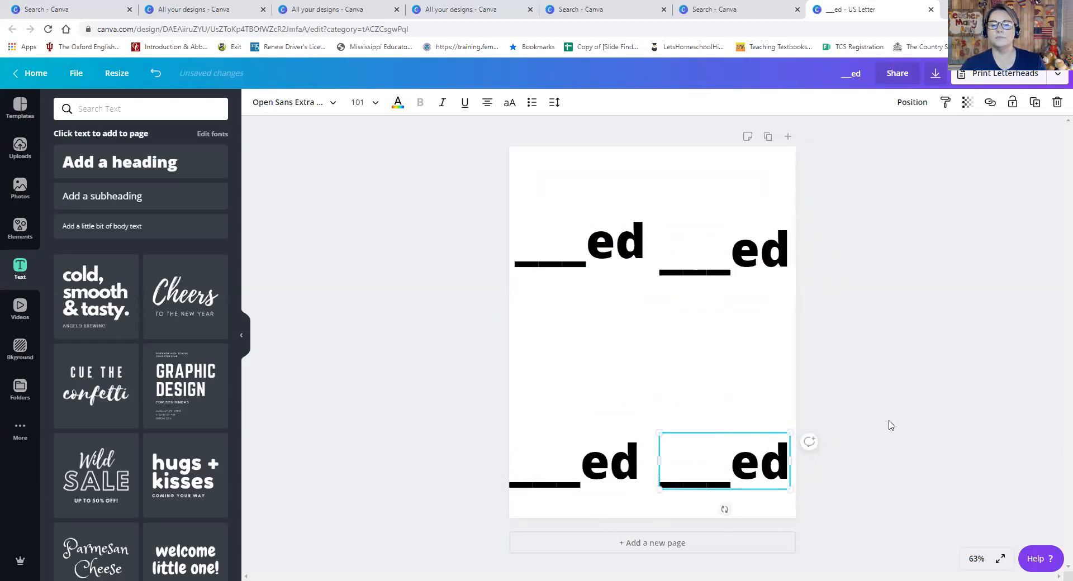
pyautogui.click(890, 426)
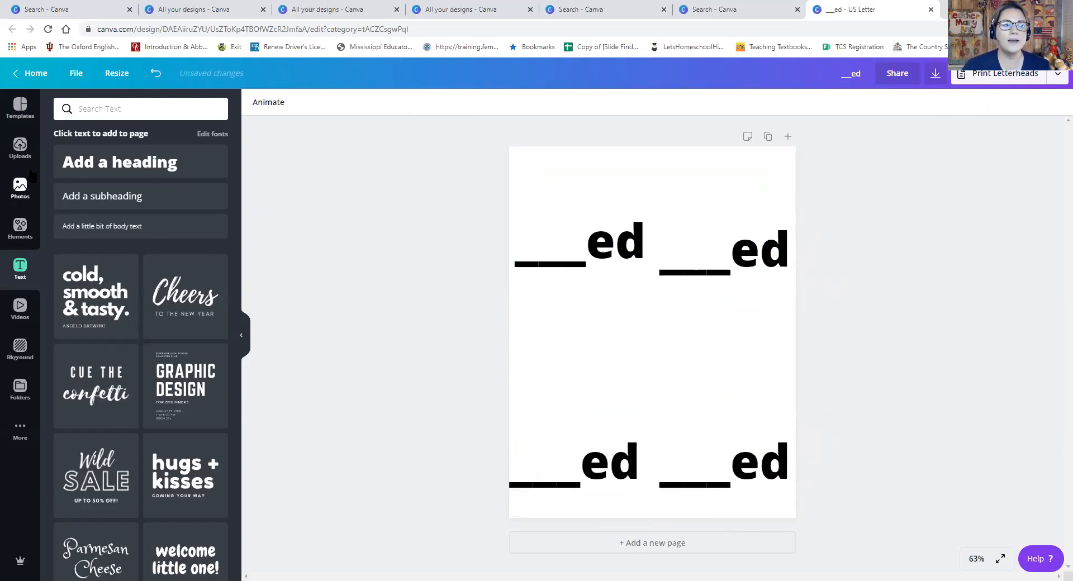
# Step: Add the round black logo from the uploaded images at small size in the worksheet's bottom-right corner
pyautogui.click(20, 148)
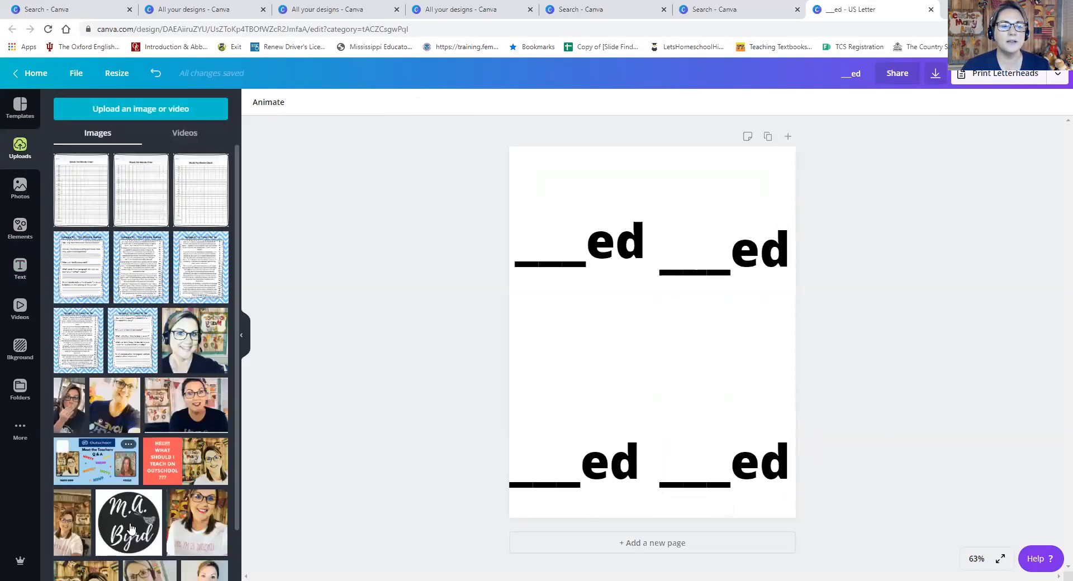
pyautogui.click(129, 522)
pyautogui.moveTo(664, 341); pyautogui.dragTo(781, 499)
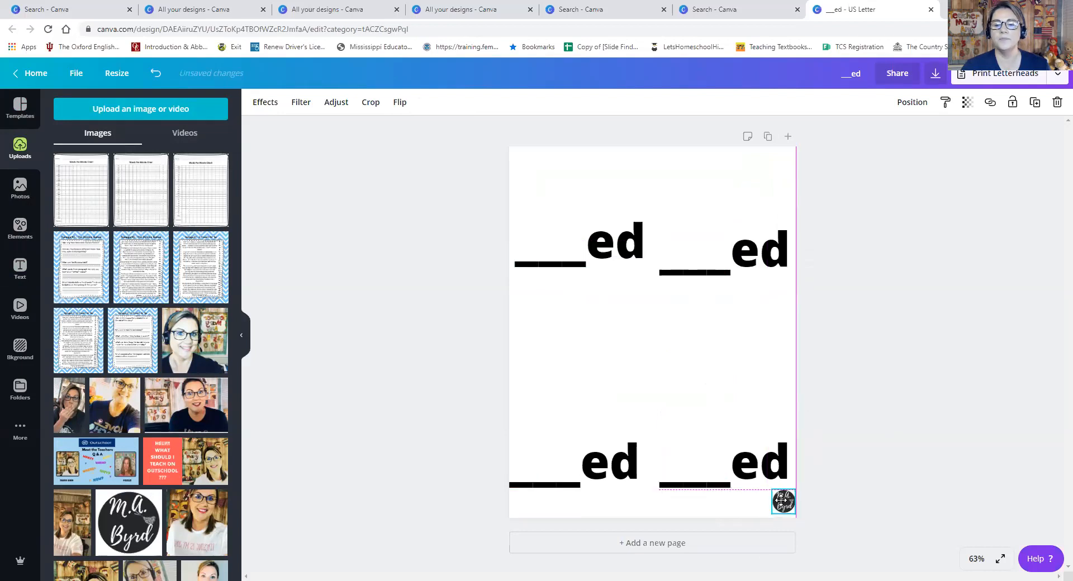
pyautogui.click(905, 412)
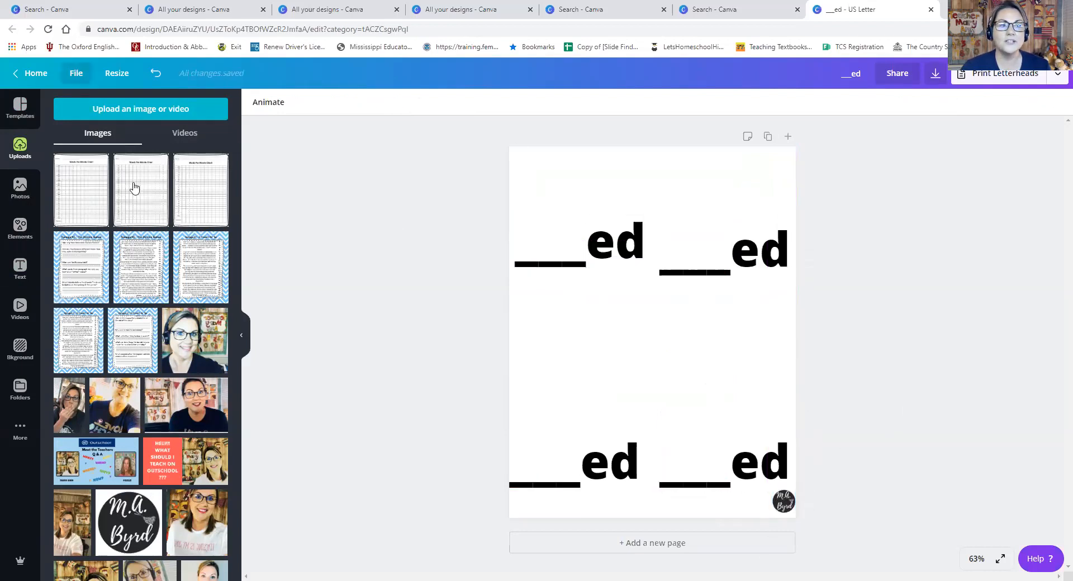
# Step: Search the photos for "red", add the plain red image, and place it at small size above the upper-left "___ed" heading
pyautogui.click(22, 189)
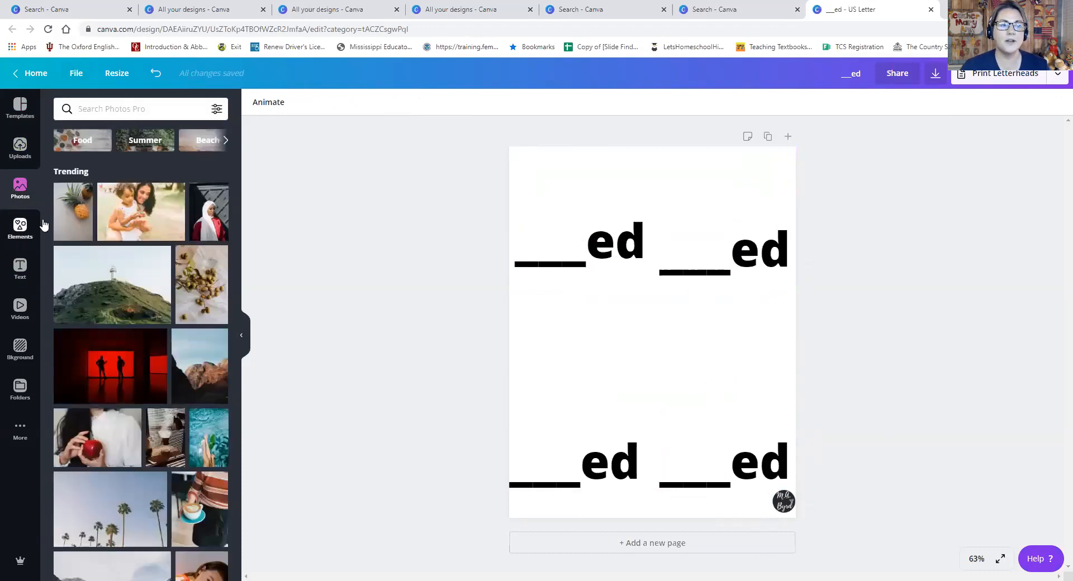
pyautogui.write('red')
pyautogui.press('Return')
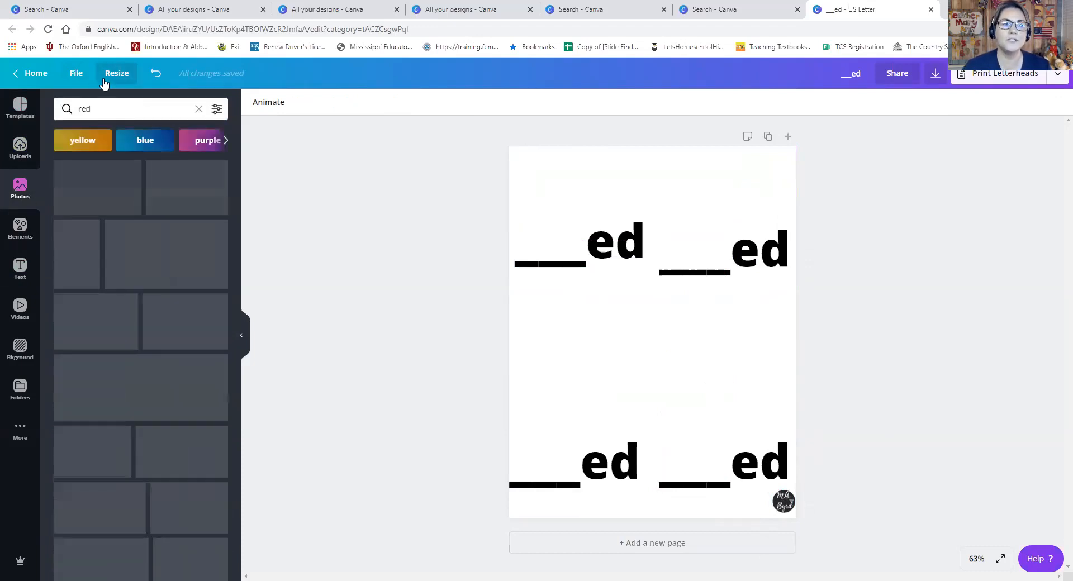
pyautogui.click(111, 456)
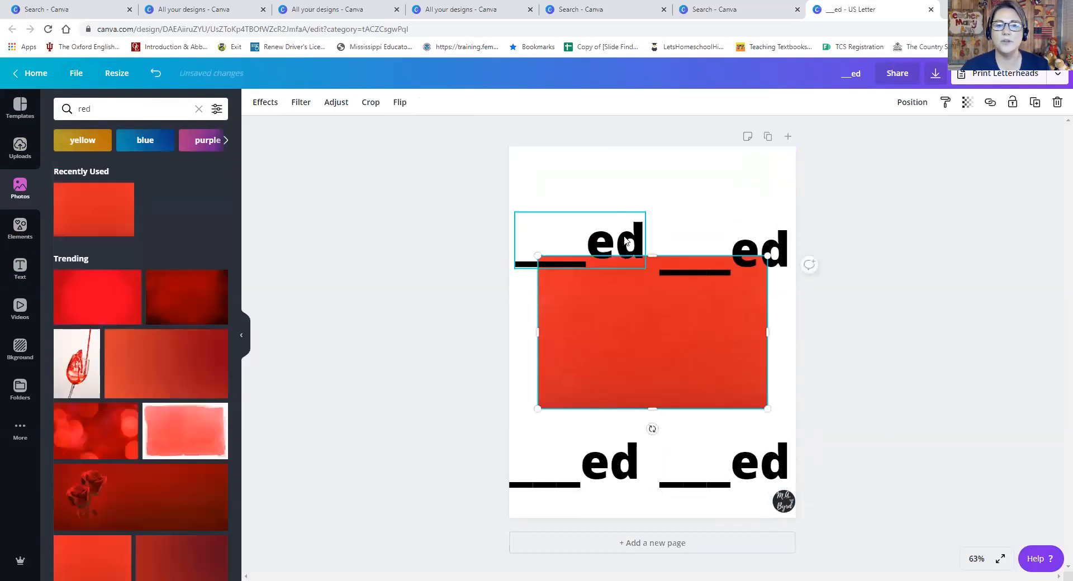
pyautogui.moveTo(536, 255); pyautogui.dragTo(521, 209)
pyautogui.moveTo(557, 172); pyautogui.dragTo(561, 177)
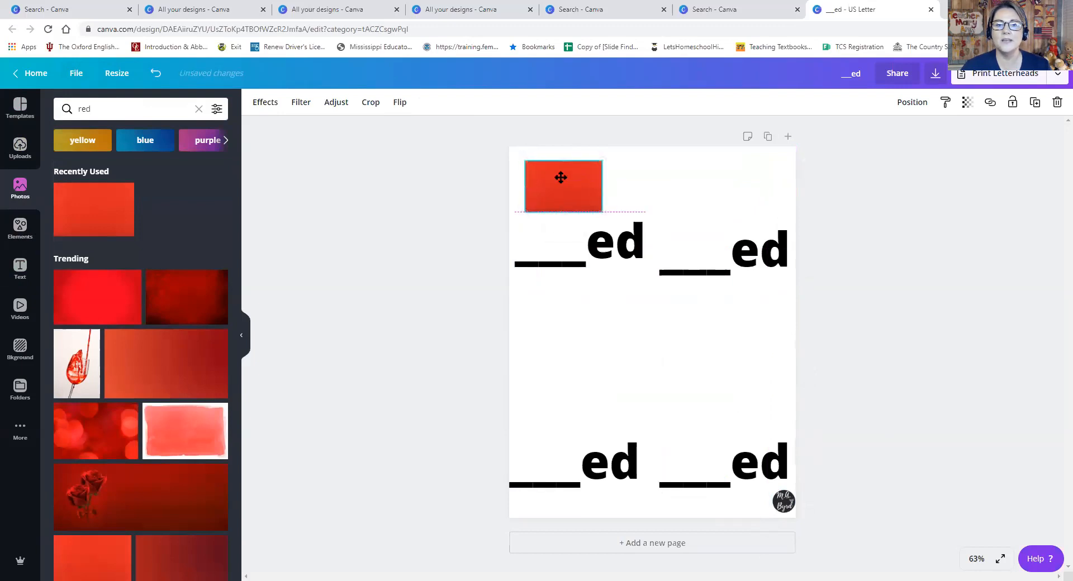
# Step: Search the photos for "bed" and look through the results for a picture that suits the word family
pyautogui.click(78, 109)
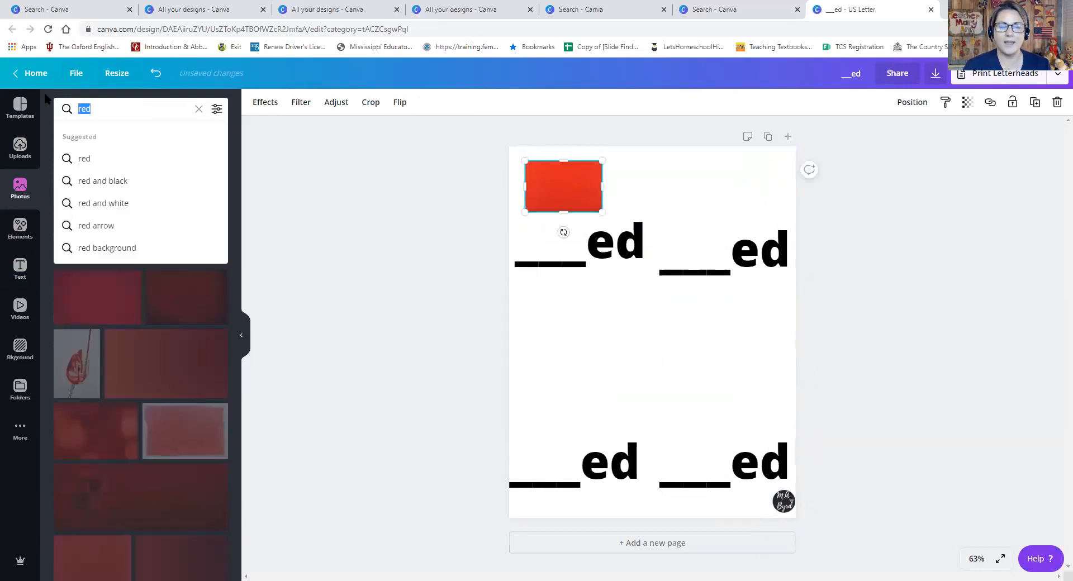
pyautogui.write('w')
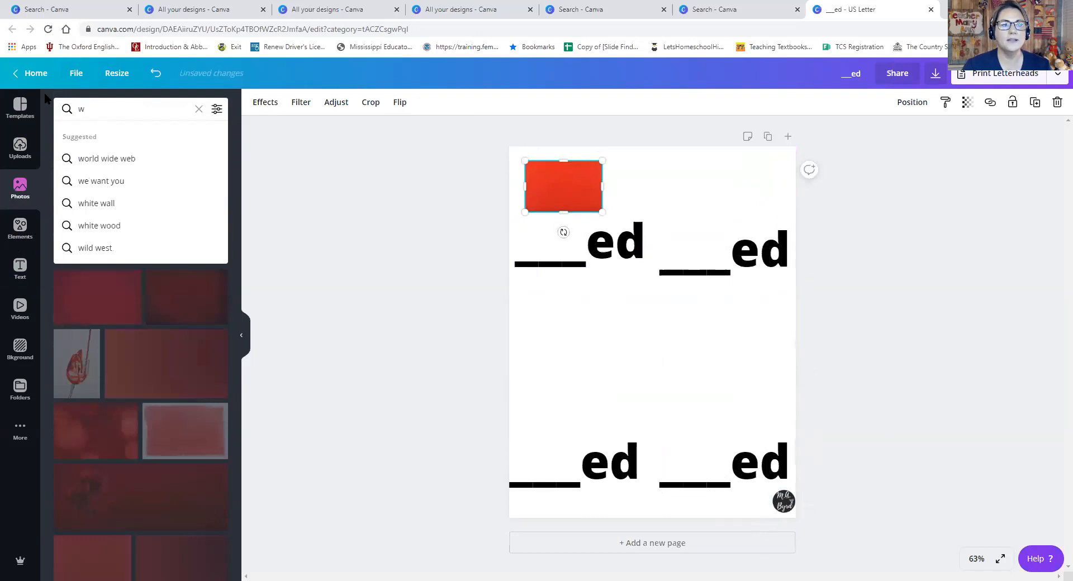
pyautogui.press('BackSpace')
pyautogui.write('bed')
pyautogui.press('Return')
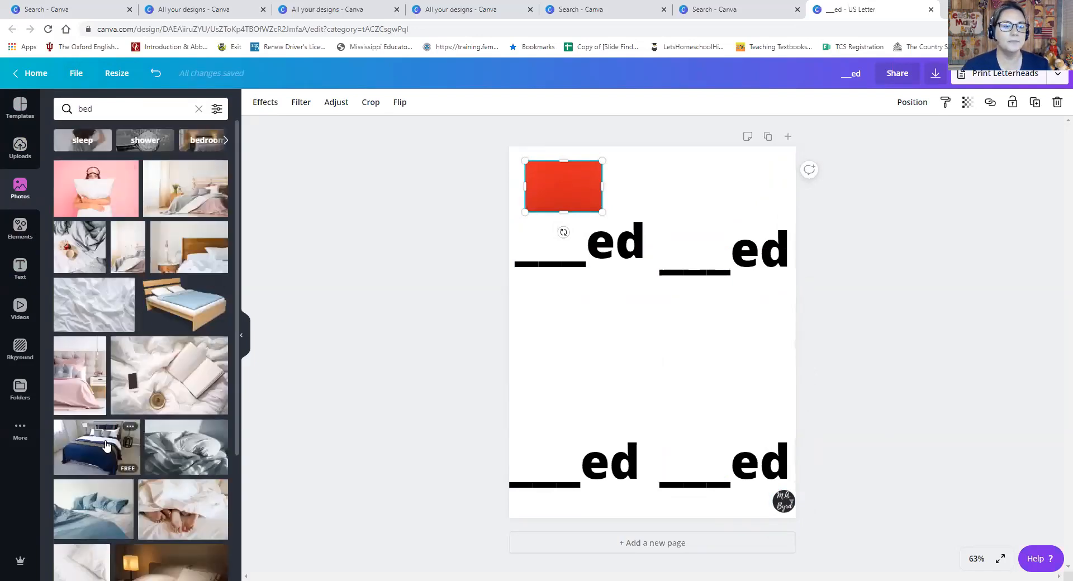
pyautogui.scroll(-10, 160, 320)
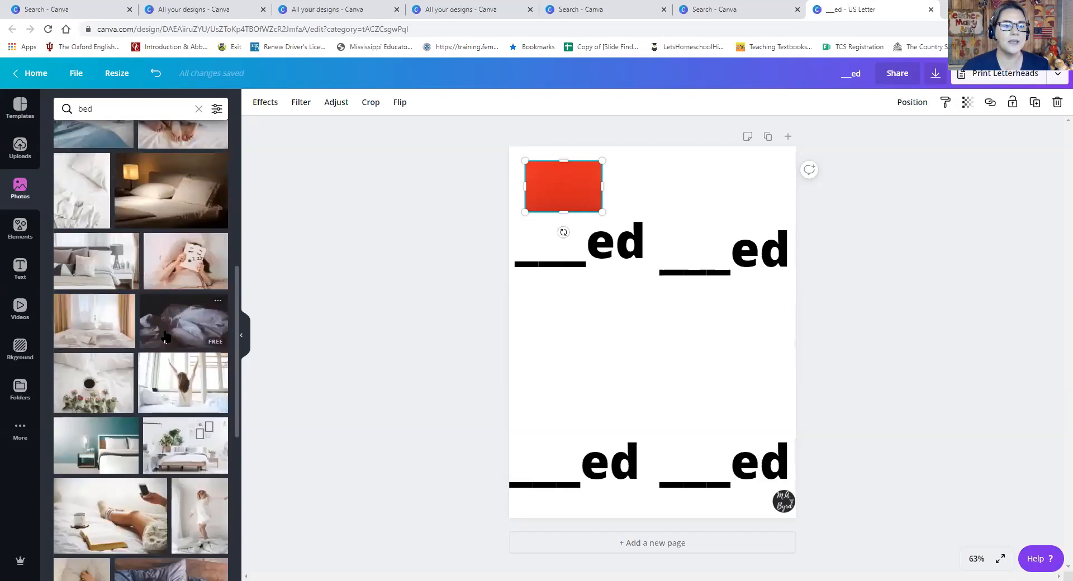
pyautogui.scroll(-6, 165, 336)
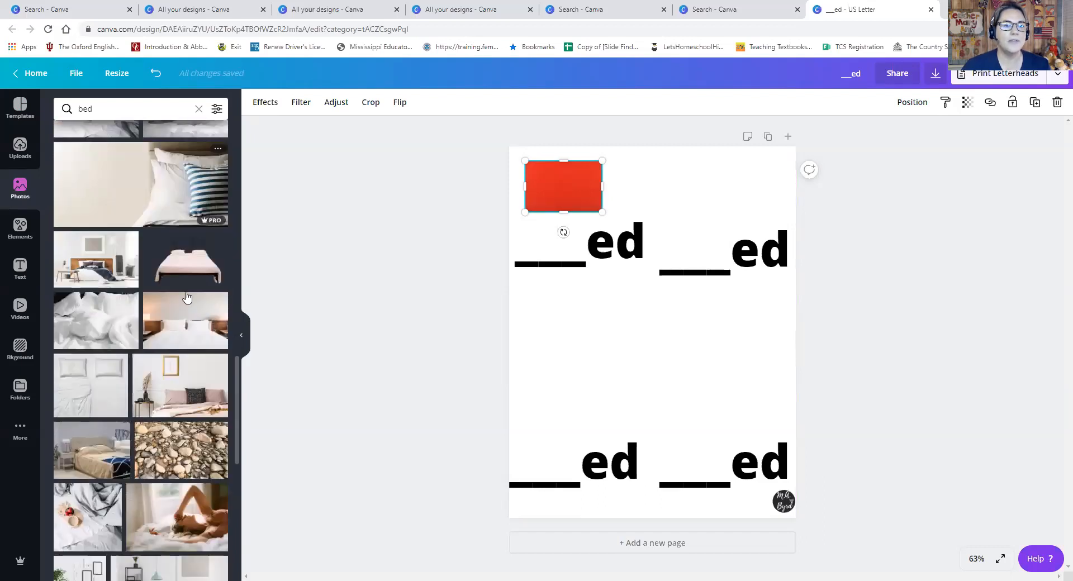
# Step: Search the photos for "bed clipart" and add the bed with blue pillows and a colourful number-patterned cover
pyautogui.click(59, 104)
pyautogui.write('bed cl')
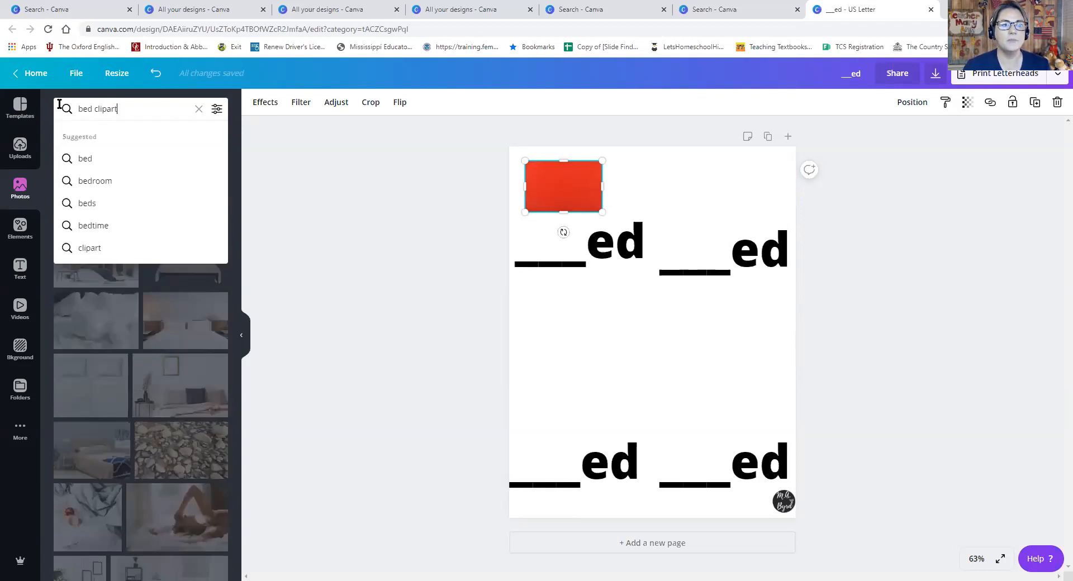
pyautogui.write('ipart')
pyautogui.press('Return')
pyautogui.scroll(-4, 114, 226)
pyautogui.scroll(-10, 114, 226)
pyautogui.scroll(-10, 115, 237)
pyautogui.scroll(-6, 130, 310)
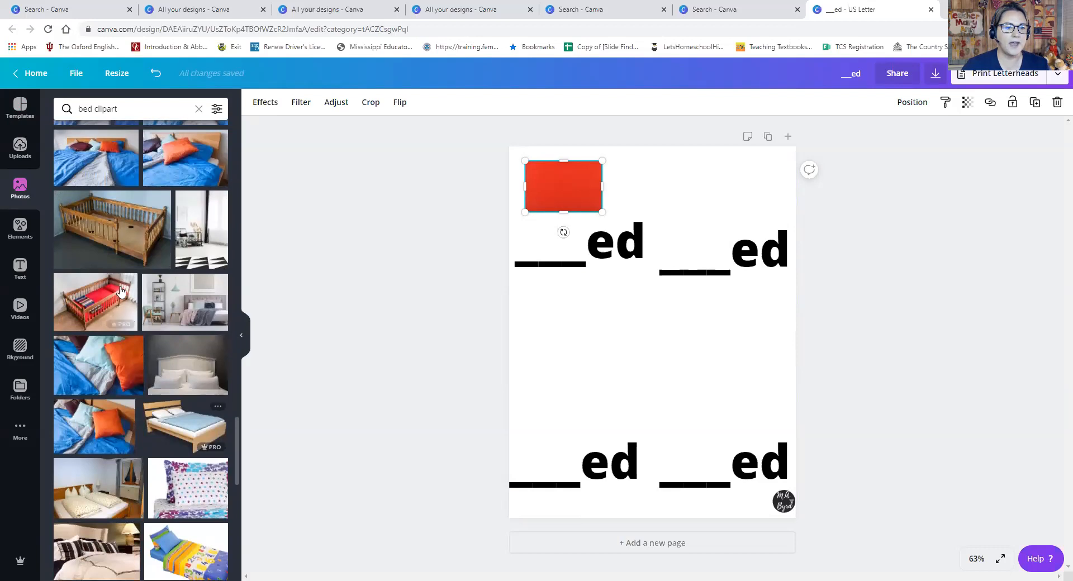
pyautogui.scroll(-3, 120, 290)
pyautogui.click(200, 386)
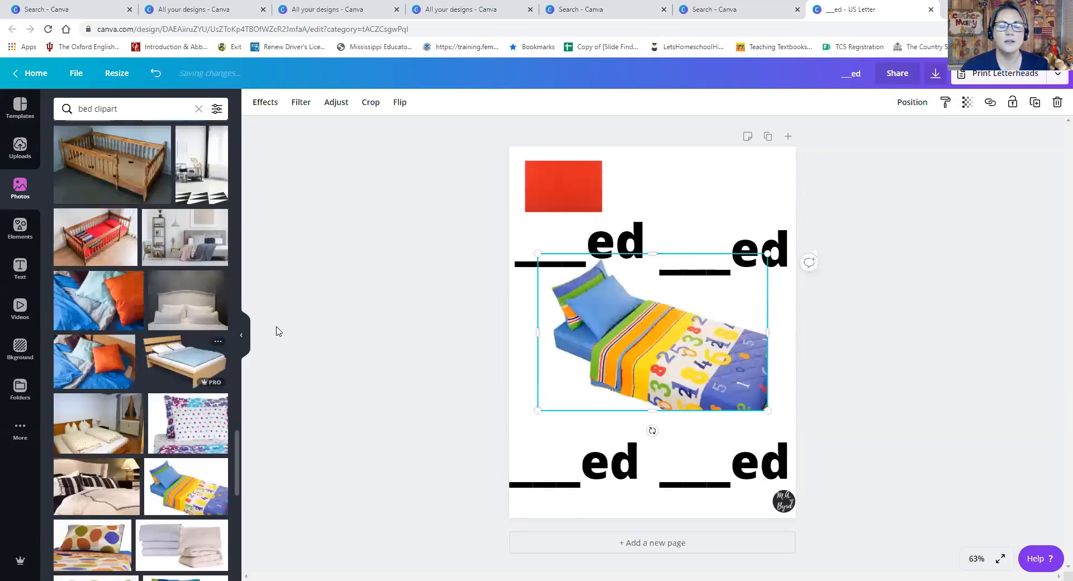
# Step: Shrink the colourful bed picture and place it above the upper-right "___ed" heading
pyautogui.moveTo(537, 253); pyautogui.dragTo(656, 334)
pyautogui.moveTo(714, 396); pyautogui.dragTo(724, 206)
pyautogui.click(572, 350)
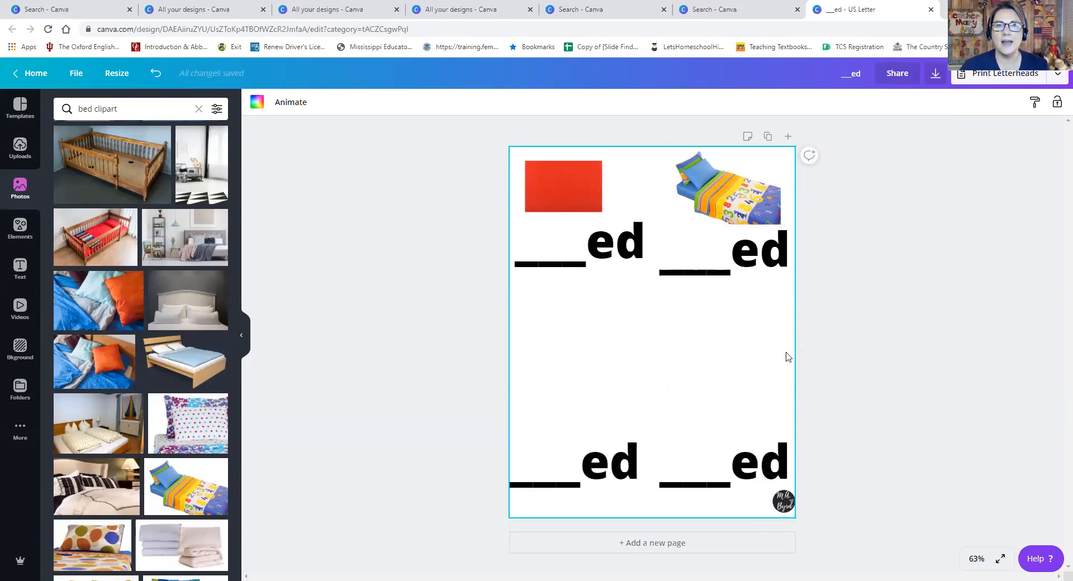
pyautogui.click(853, 356)
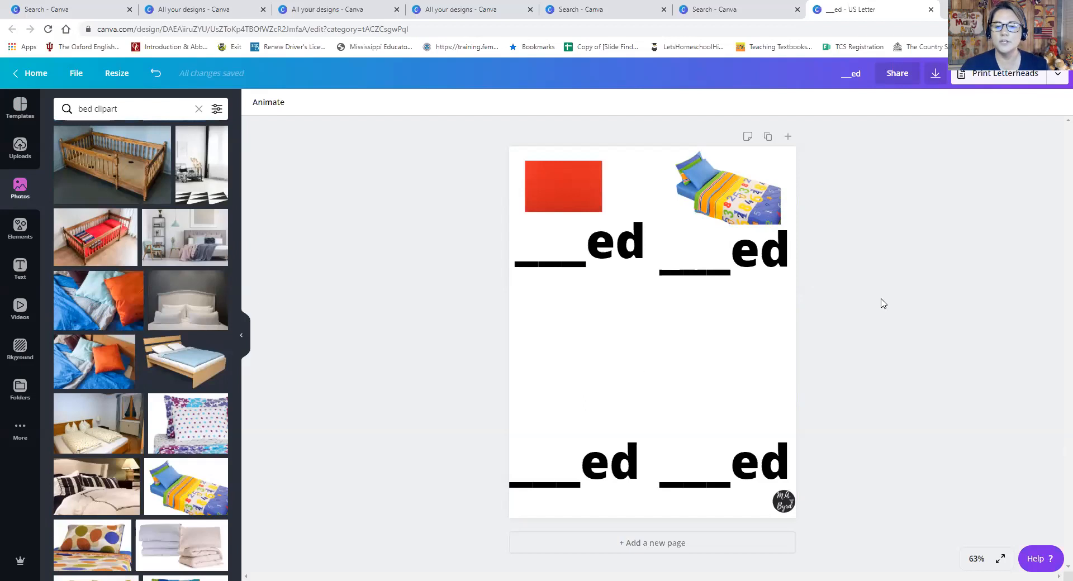
# Step: Move the red picture and the bed picture slightly higher above their "___ed" headings
pyautogui.moveTo(562, 180); pyautogui.dragTo(559, 169)
pyautogui.click(739, 193)
pyautogui.moveTo(739, 193); pyautogui.dragTo(764, 199)
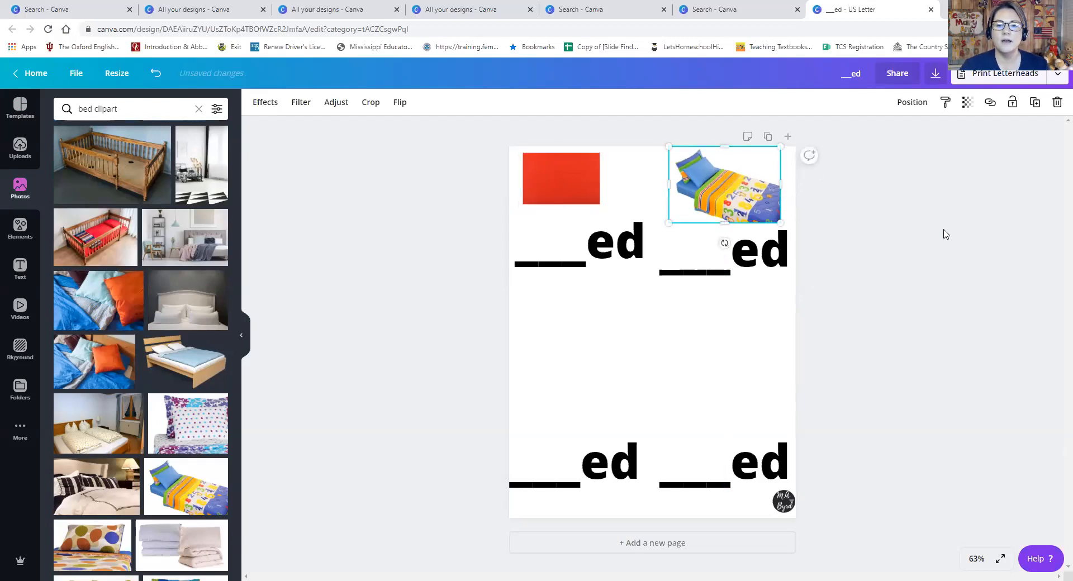
pyautogui.click(946, 233)
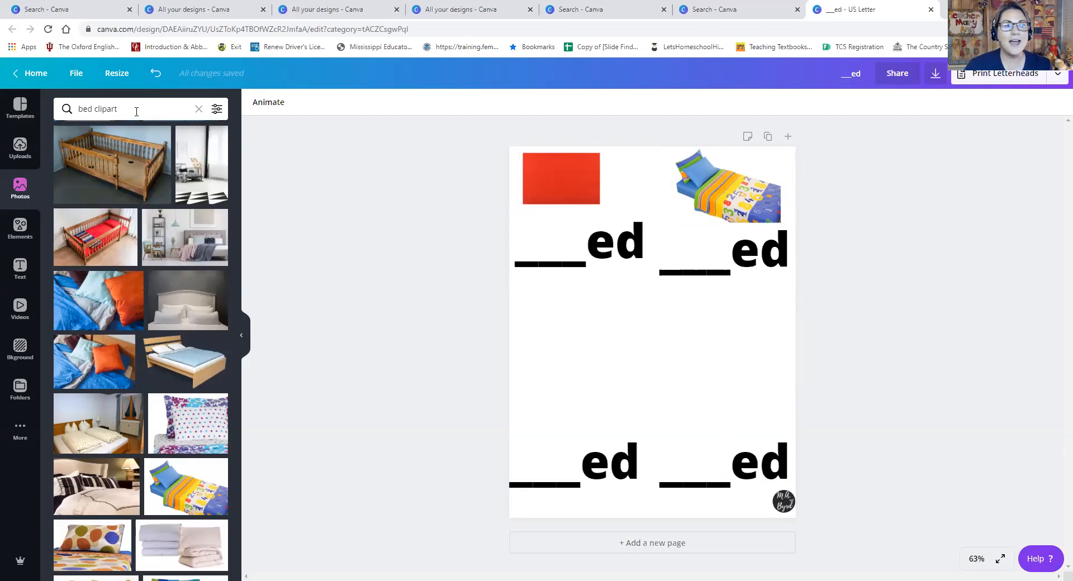
pyautogui.click(133, 80)
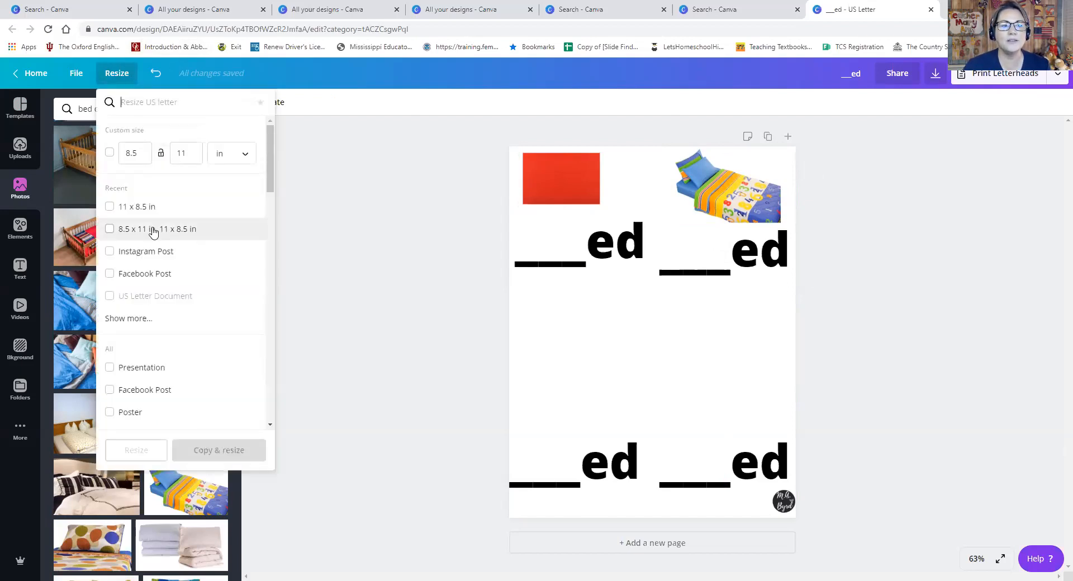
pyautogui.click(394, 276)
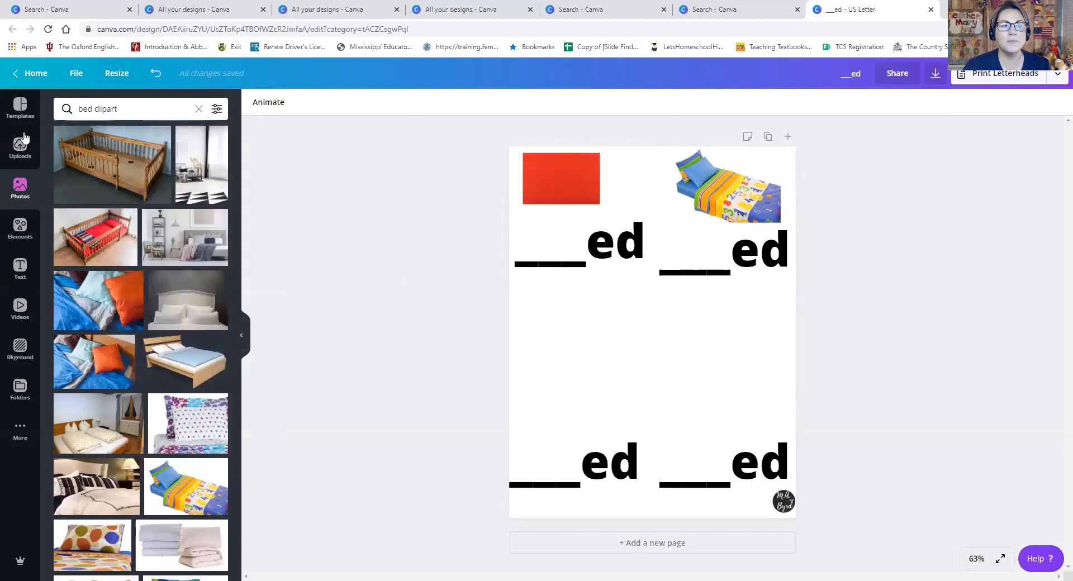
# Step: Leave the "___ed" design for the home page, search for "worksheet", and create a new blank US Letter worksheet
pyautogui.click(13, 75)
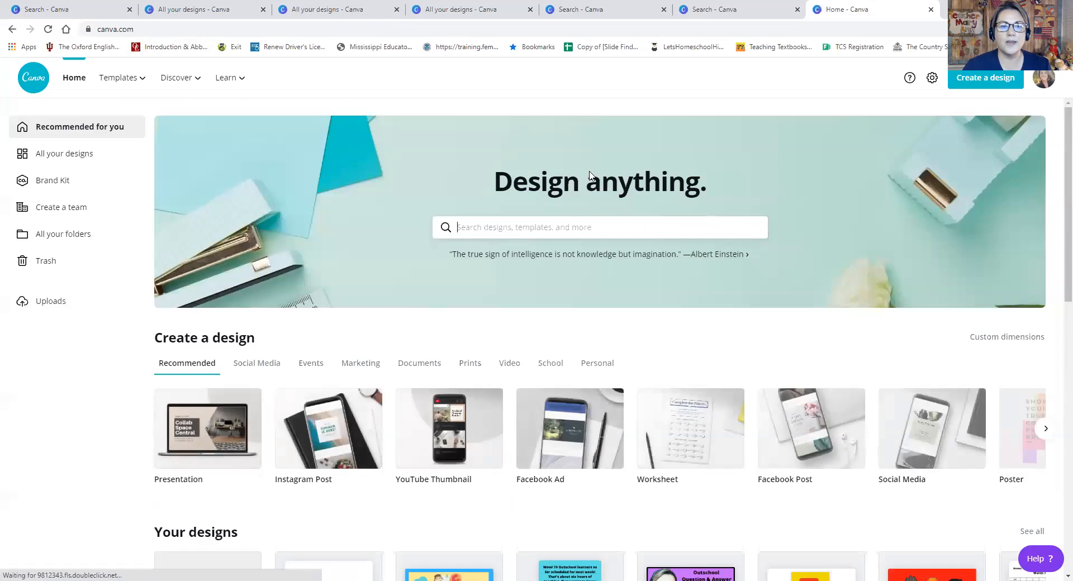
pyautogui.write('workshe')
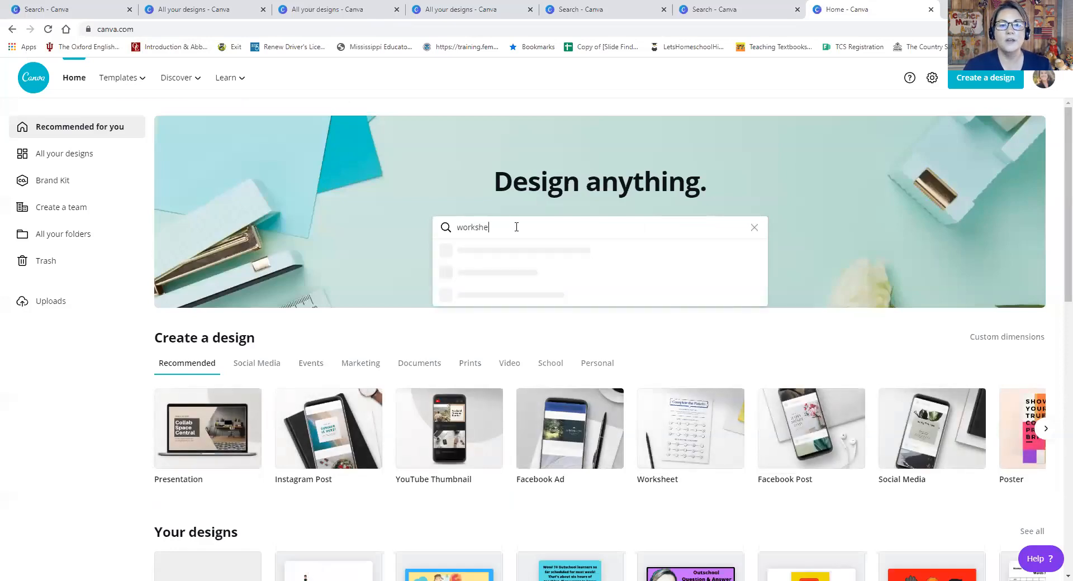
pyautogui.write('et')
pyautogui.press('Return')
pyautogui.click(76, 273)
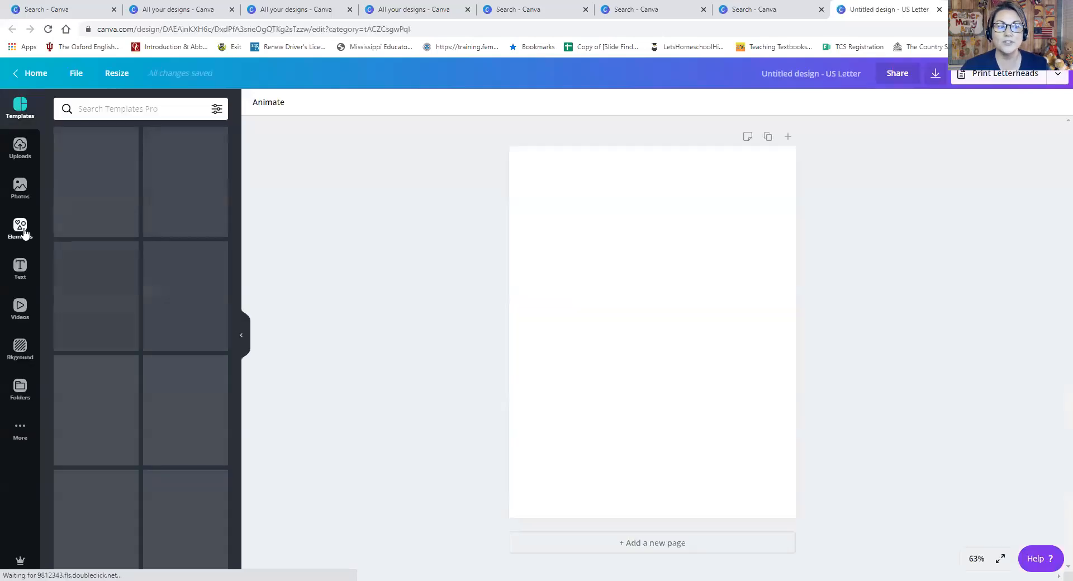
# Step: Search the elements for "red" and add the rough-edged red square to the blank page
pyautogui.click(23, 226)
pyautogui.click(99, 107)
pyautogui.write('red')
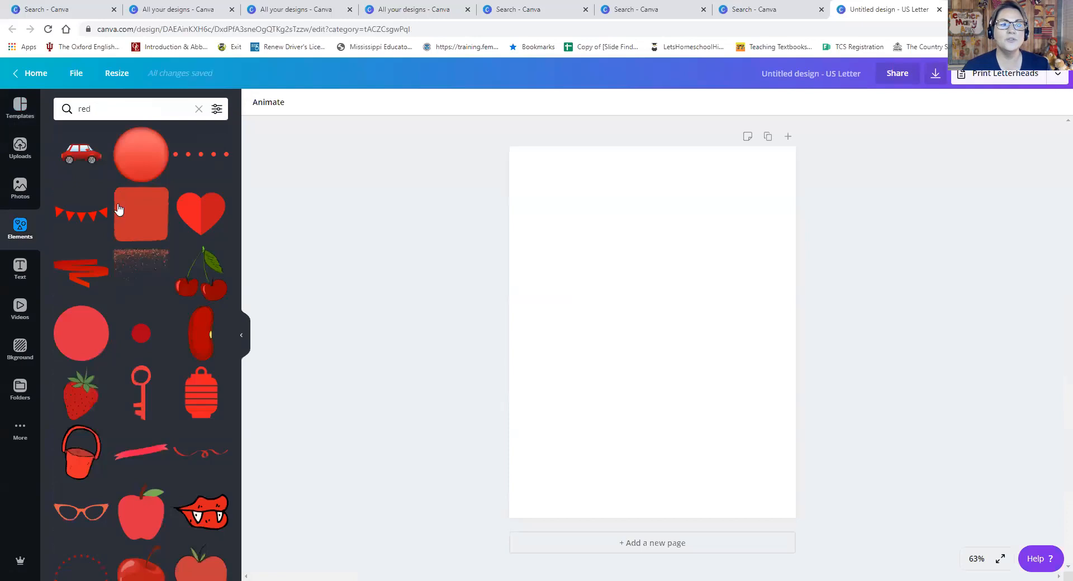
pyautogui.click(133, 215)
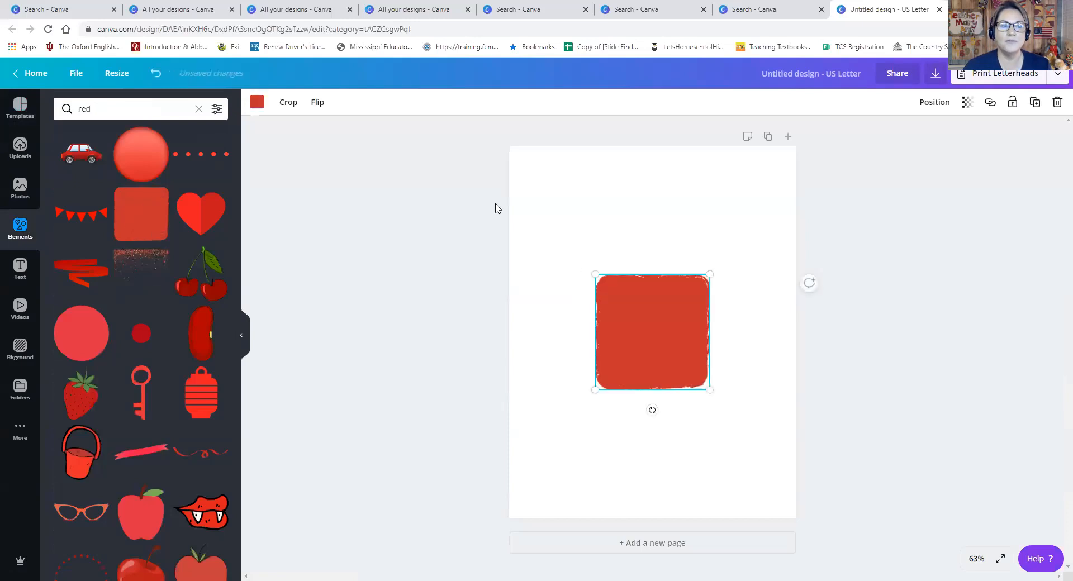
# Step: Search the elements for "bed", add the brown wooden bed at the page's upper right, and shift the red square left
pyautogui.click(84, 109)
pyautogui.write('bed')
pyautogui.click(66, 157)
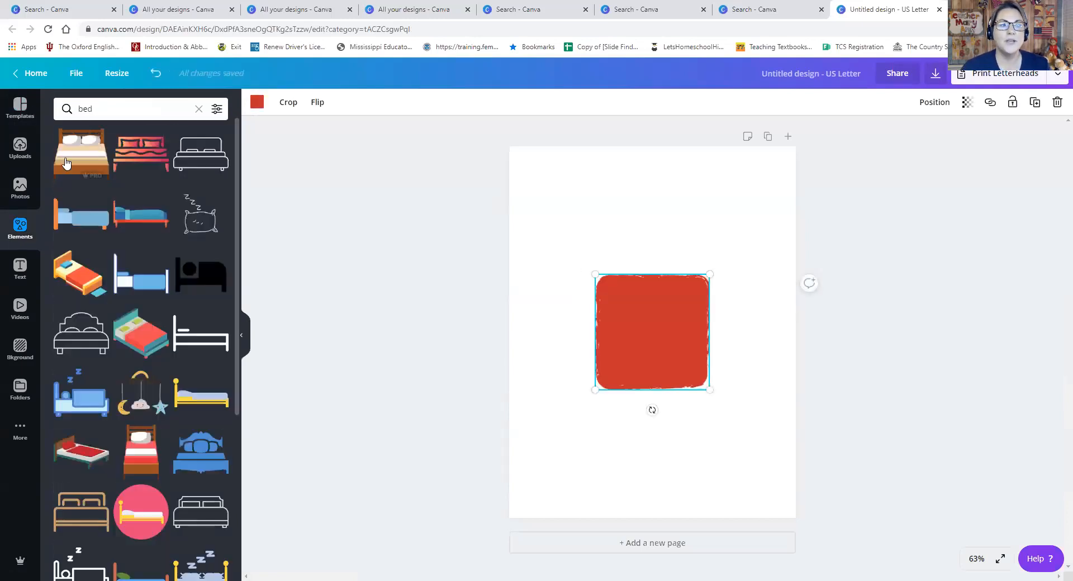
pyautogui.moveTo(631, 326); pyautogui.dragTo(565, 311)
# Step: Search the elements for "ducks", add the brown duck, and place it slightly smaller below the bed on the page's right side
pyautogui.click(55, 104)
pyautogui.hotkey('ctrl', 'a')
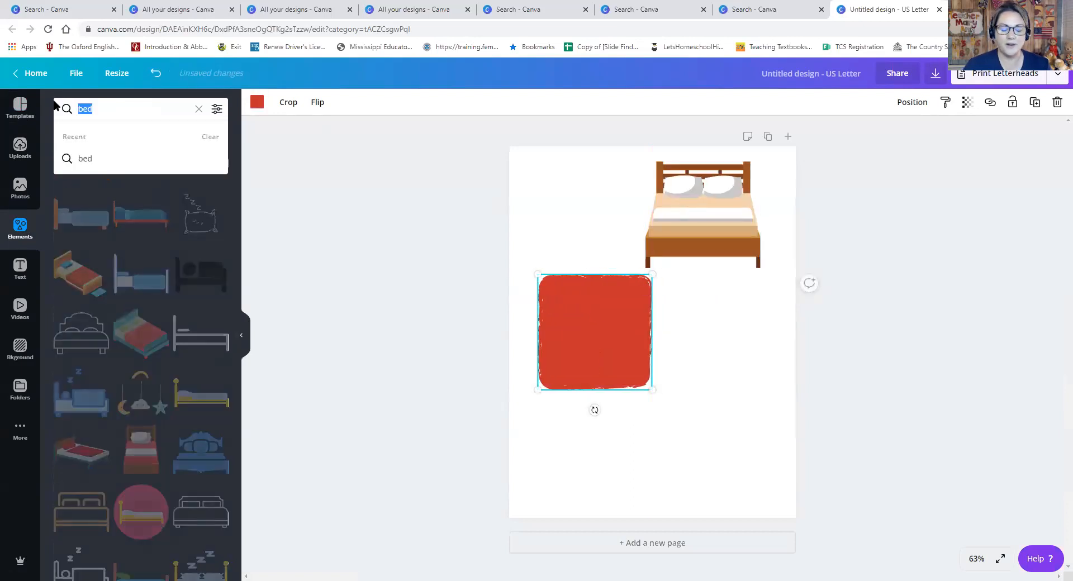
pyautogui.press('BackSpace')
pyautogui.write('ducks')
pyautogui.press('Return')
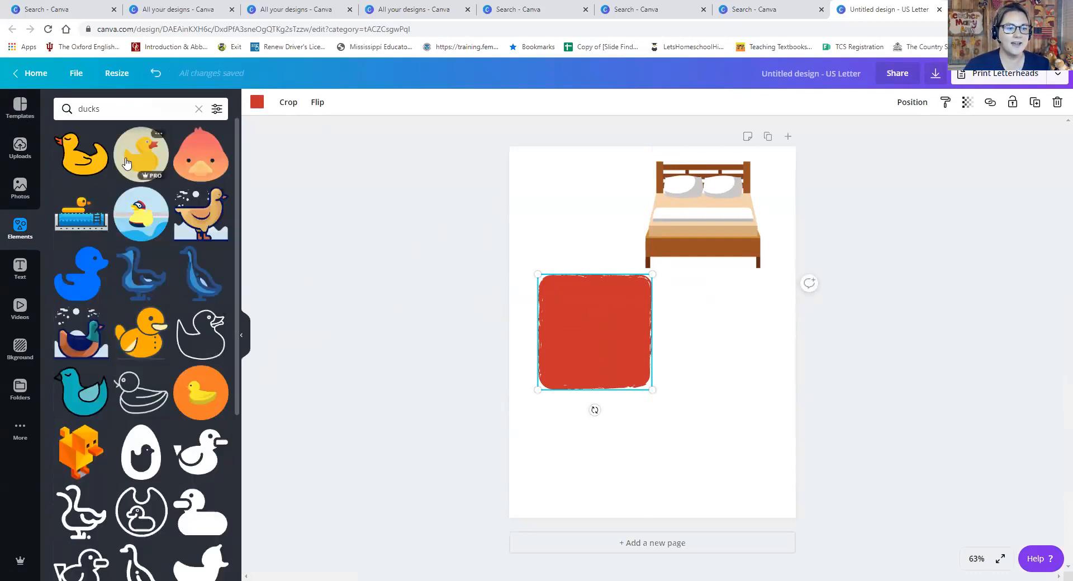
pyautogui.scroll(-5, 172, 370)
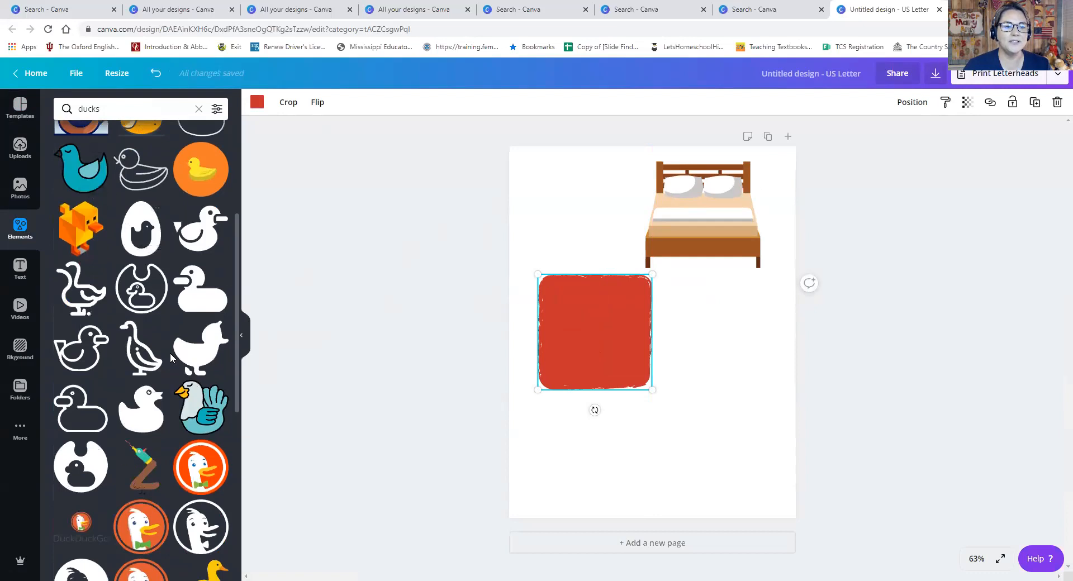
pyautogui.scroll(-15, 171, 361)
pyautogui.scroll(-7, 170, 356)
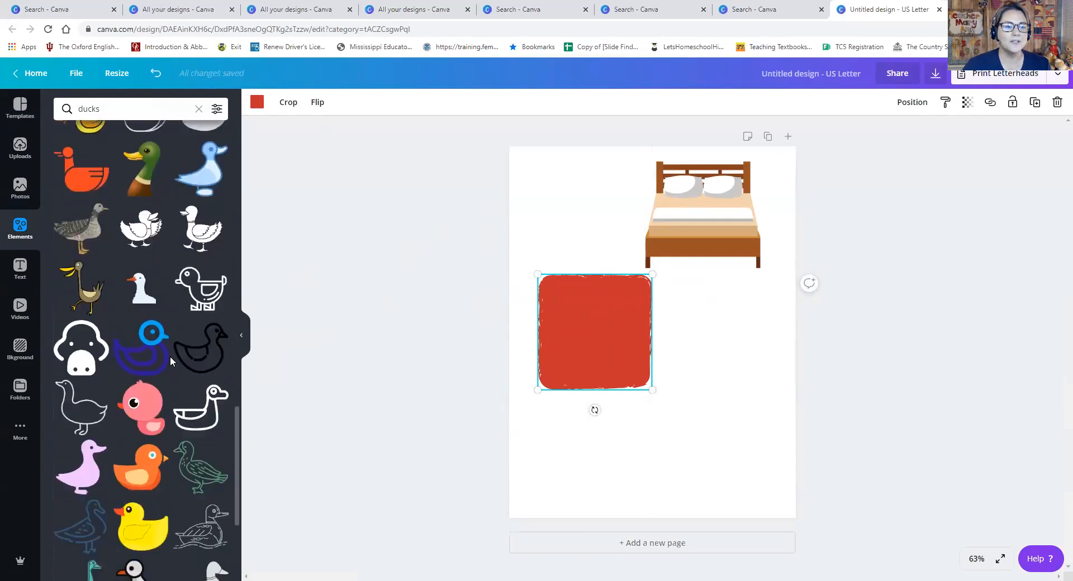
pyautogui.scroll(-12, 175, 341)
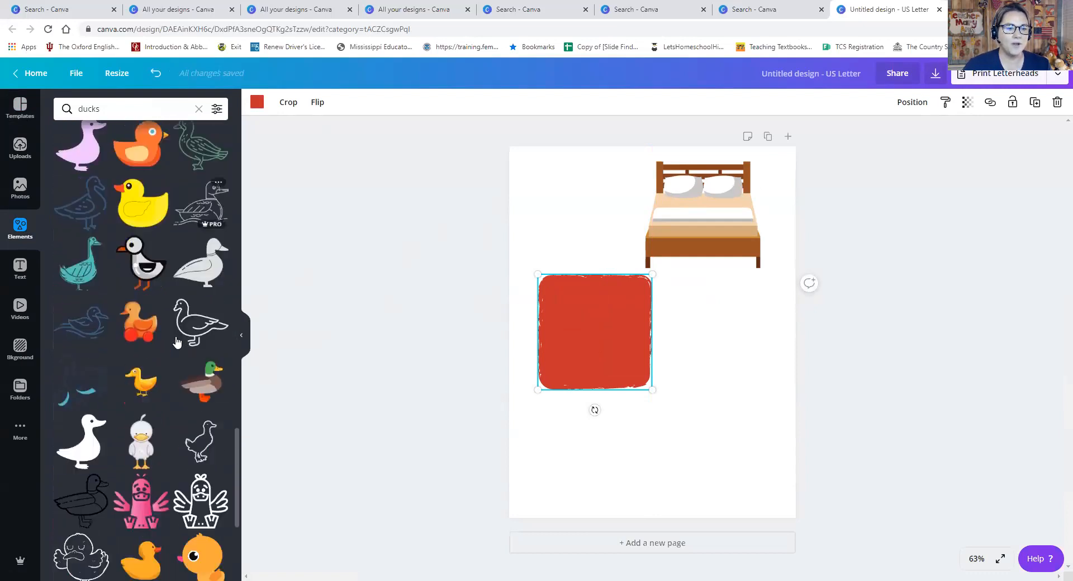
pyautogui.scroll(-10, 176, 342)
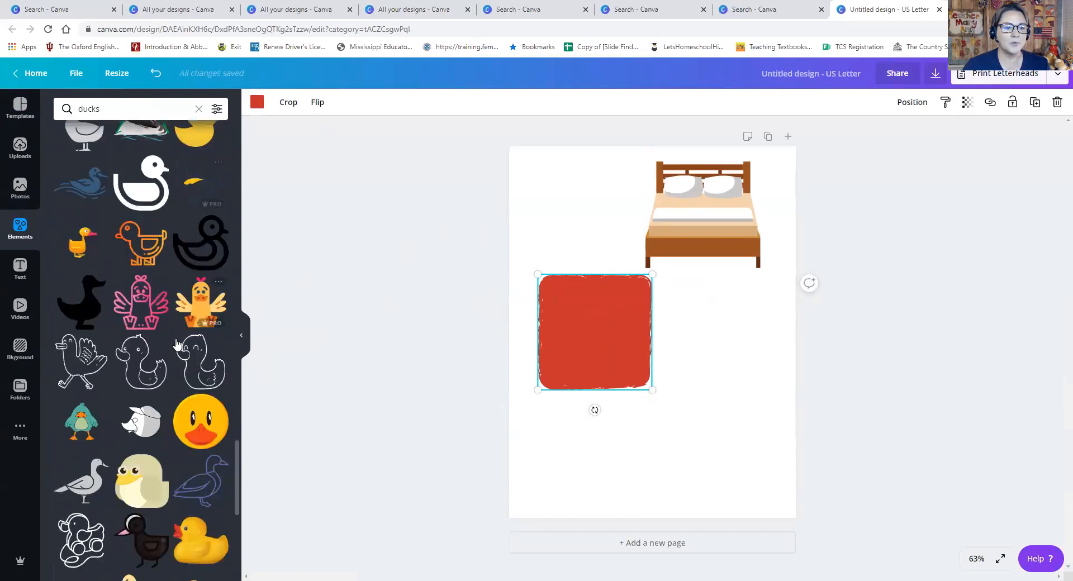
pyautogui.scroll(-4, 195, 363)
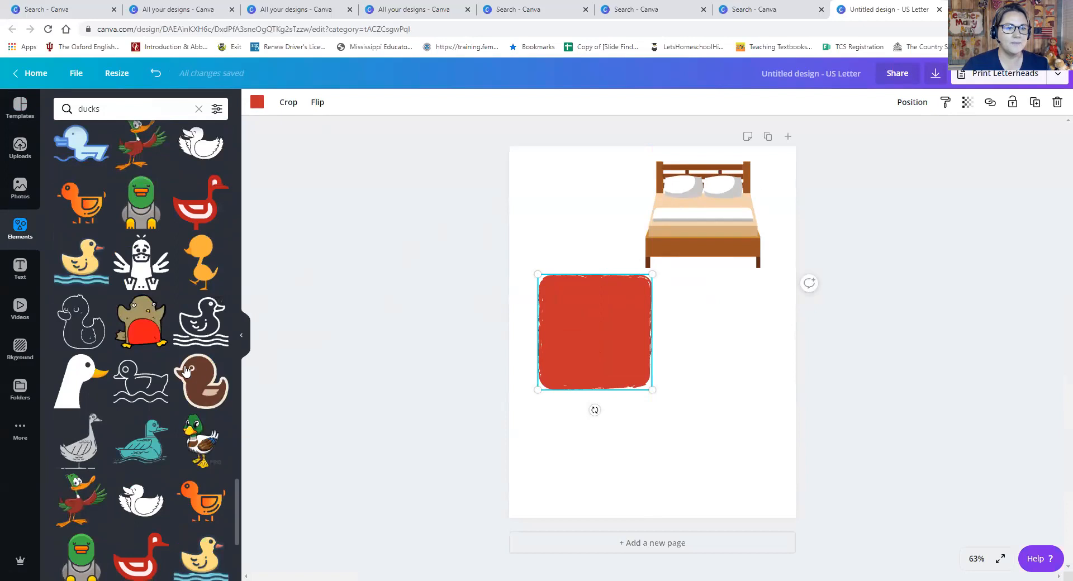
pyautogui.click(195, 380)
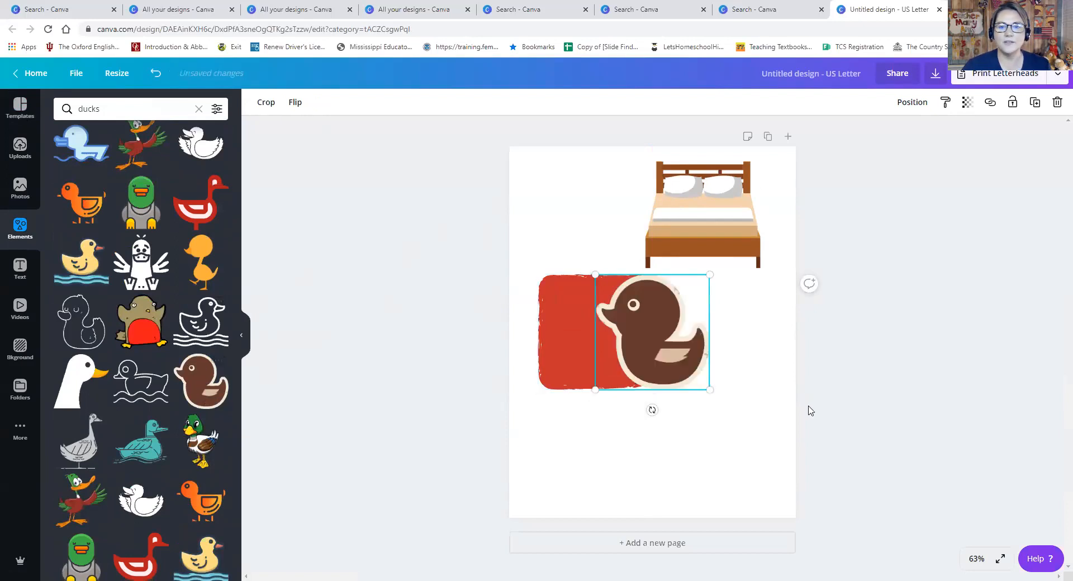
pyautogui.moveTo(723, 358); pyautogui.dragTo(712, 354)
pyautogui.moveTo(660, 307); pyautogui.dragTo(689, 332)
# Step: Search the elements for "food" and add the burger with lettuce and cheese to the page
pyautogui.click(57, 100)
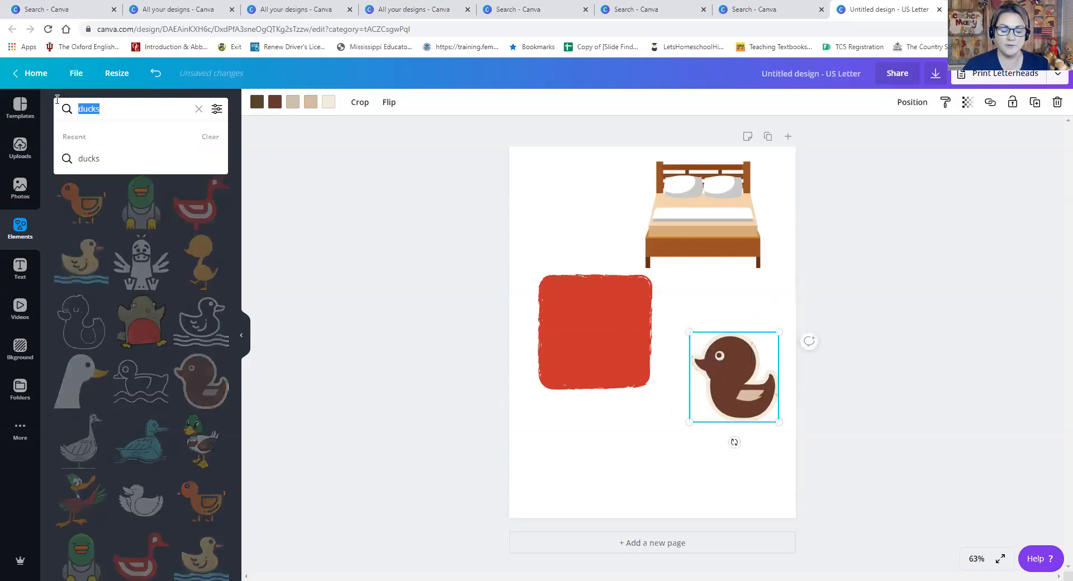
pyautogui.write('food')
pyautogui.press('Return')
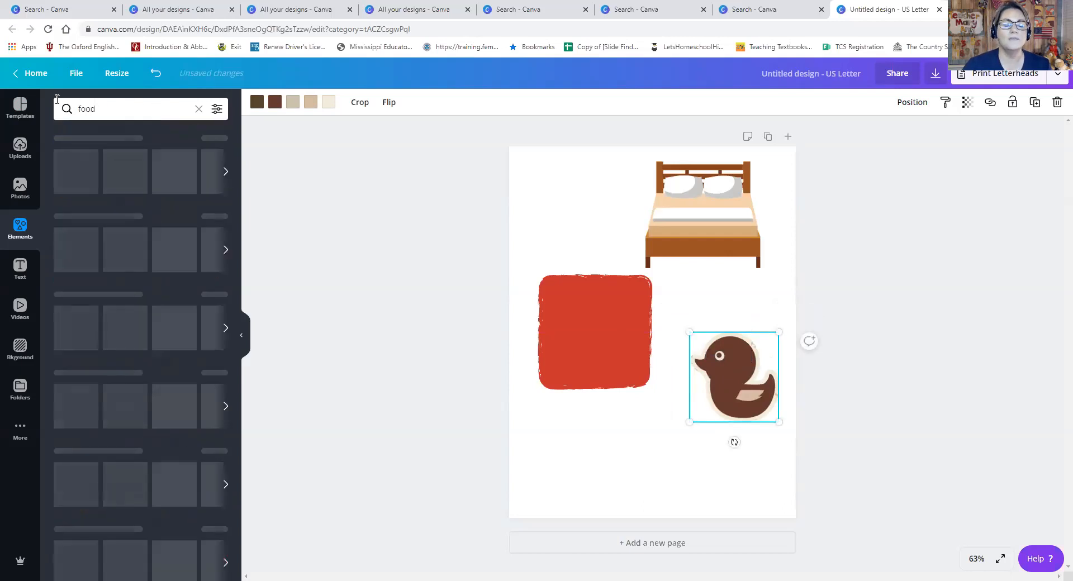
pyautogui.click(200, 154)
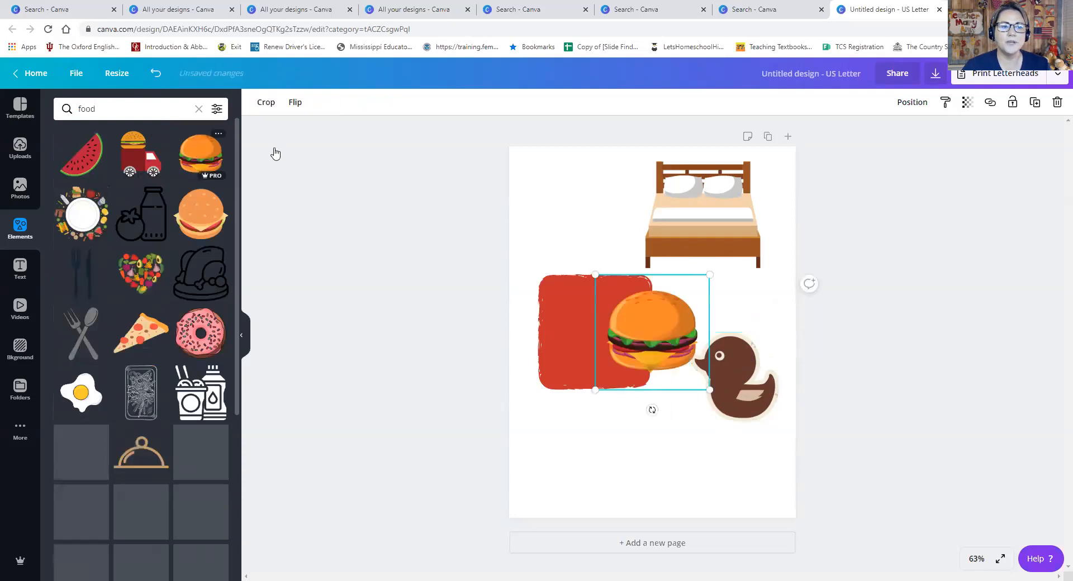
# Step: Shrink the burger, place it above the red square, and shift the bed slightly down and to the right
pyautogui.moveTo(596, 275); pyautogui.dragTo(619, 299)
pyautogui.moveTo(655, 336); pyautogui.dragTo(585, 211)
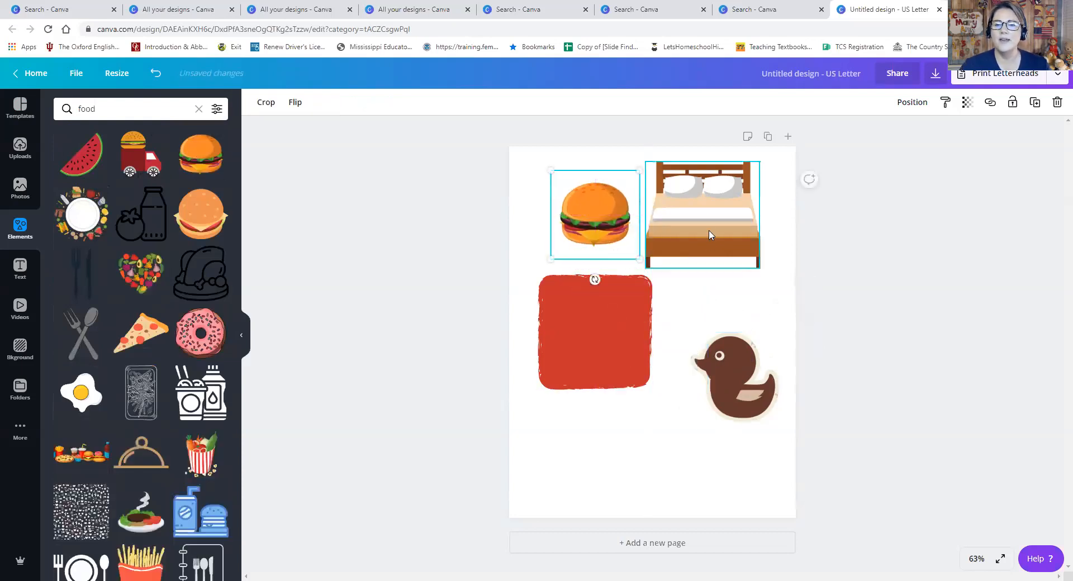
pyautogui.moveTo(710, 235); pyautogui.dragTo(716, 244)
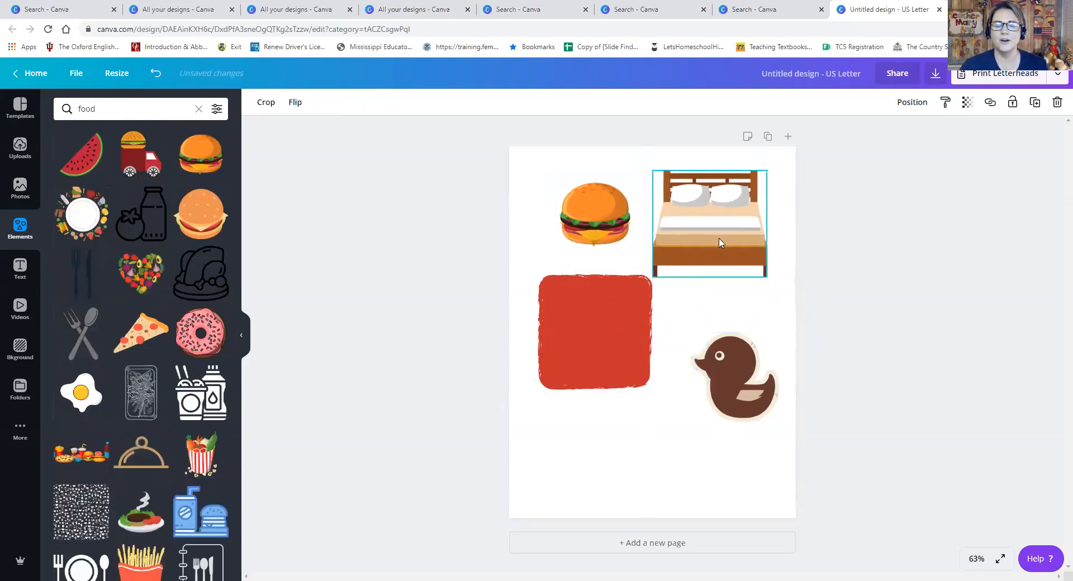
# Step: Add the pepperoni pizza slice and place it near the page's lower edge, below the red square and duck
pyautogui.click(140, 334)
pyautogui.moveTo(662, 309); pyautogui.dragTo(664, 417)
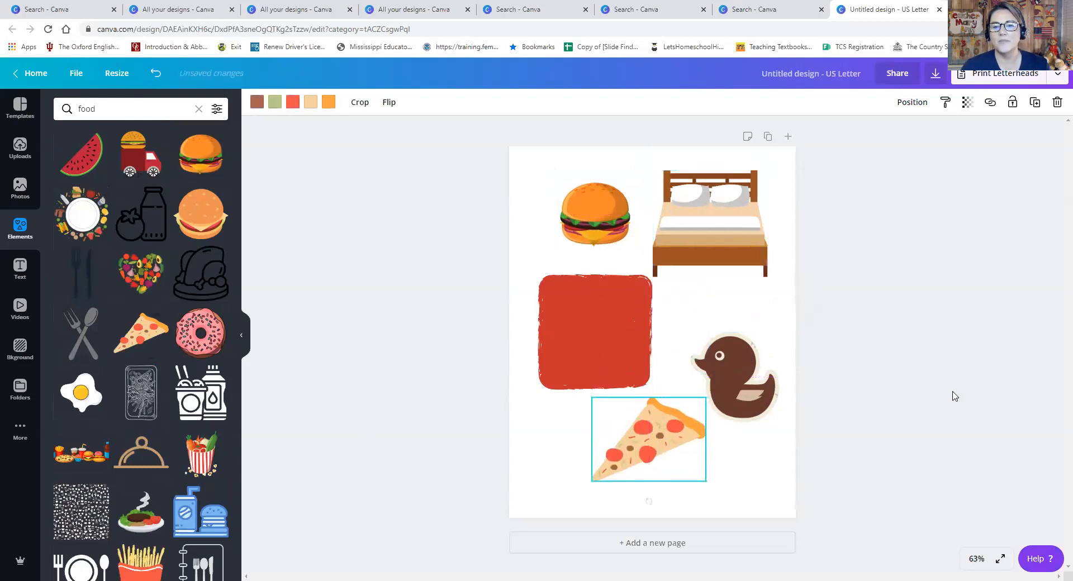
pyautogui.click(811, 410)
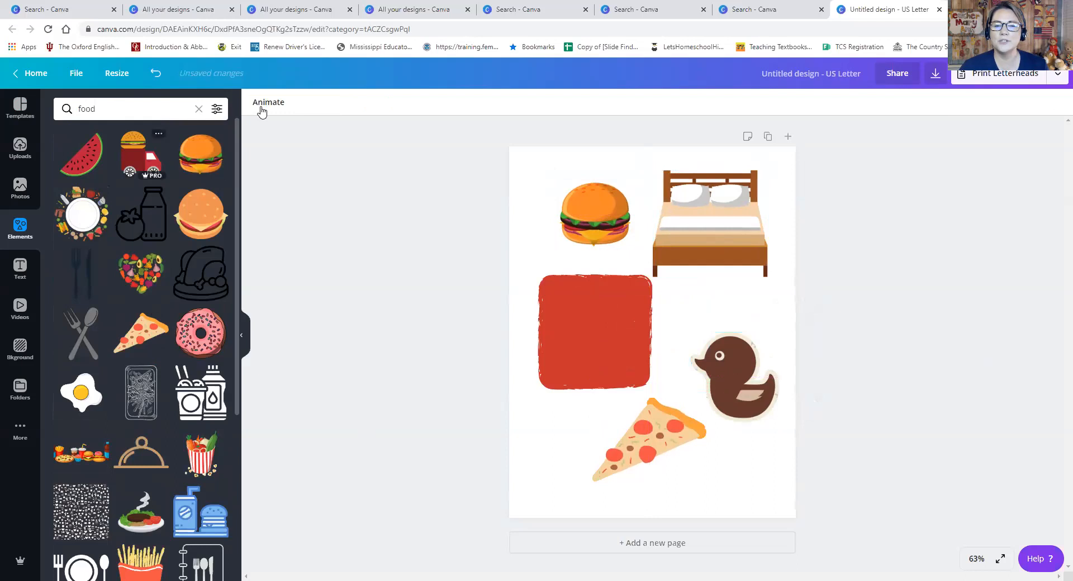
# Step: Create a resized copy of the picture worksheet at 11 x 8.5 in
pyautogui.click(117, 73)
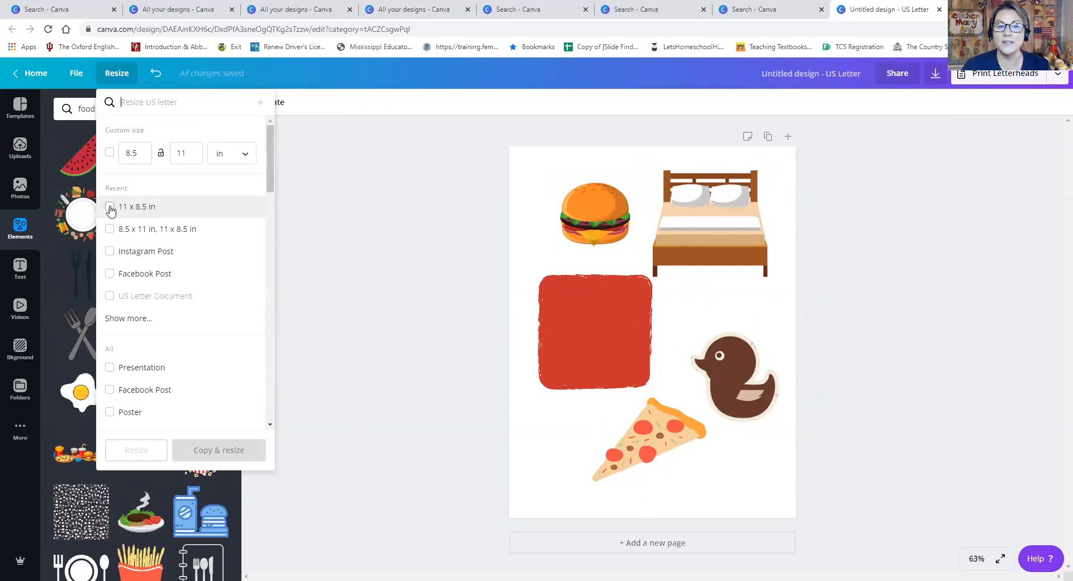
pyautogui.click(109, 207)
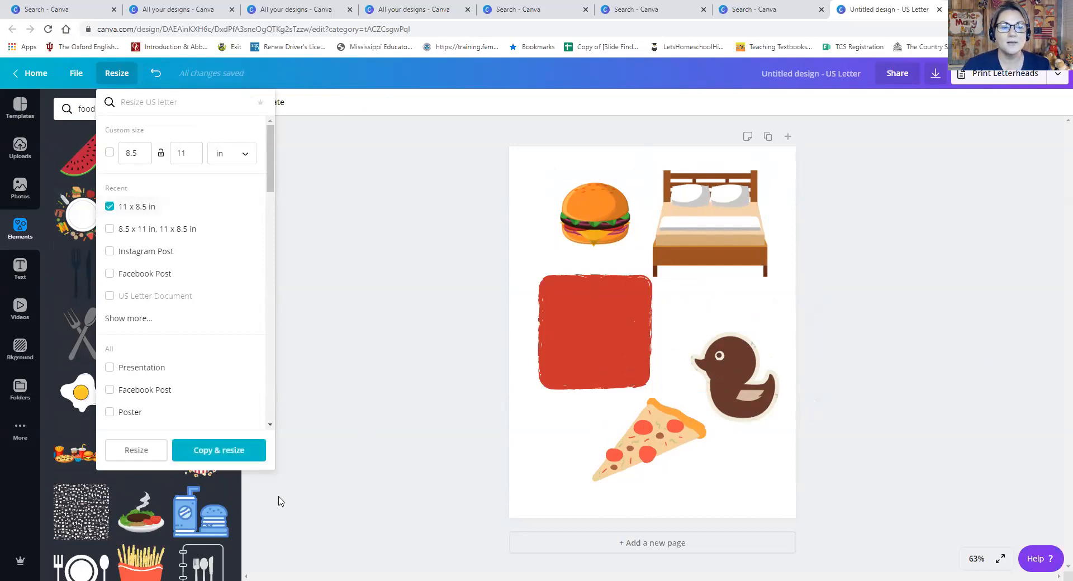
pyautogui.click(220, 453)
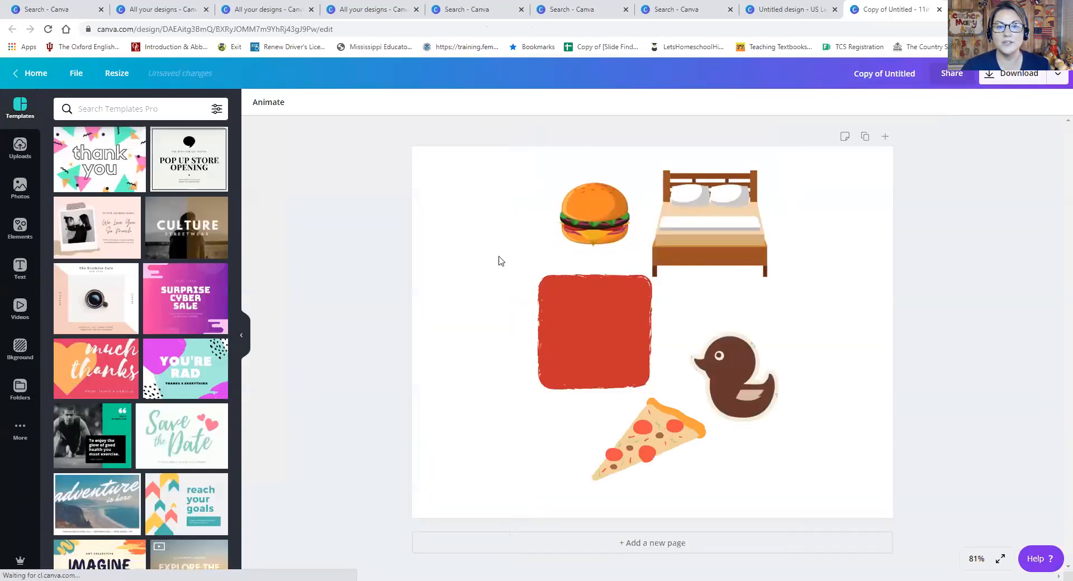
# Step: Spread the red square, duck, pizza, burger and bed out across the landscape page
pyautogui.moveTo(596, 333); pyautogui.dragTo(526, 335)
pyautogui.moveTo(702, 380); pyautogui.dragTo(769, 389)
pyautogui.moveTo(689, 447); pyautogui.dragTo(690, 414)
pyautogui.moveTo(596, 223); pyautogui.dragTo(549, 224)
pyautogui.moveTo(687, 234); pyautogui.dragTo(725, 248)
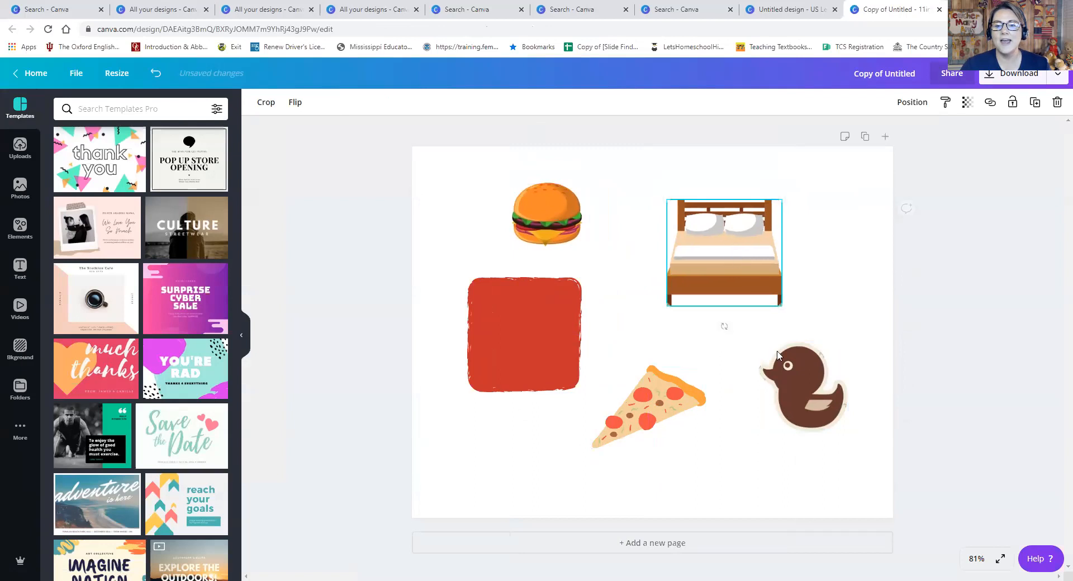
pyautogui.moveTo(507, 329); pyautogui.dragTo(495, 329)
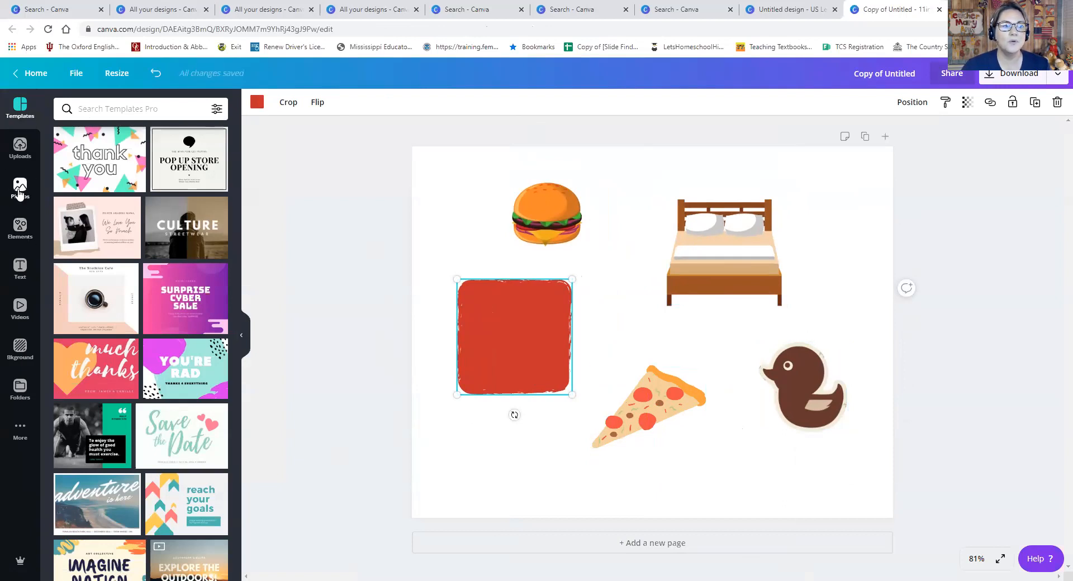
# Step: Add the round black logo from the uploaded images, shrink it, and place it in the page's lower-right corner
pyautogui.click(19, 158)
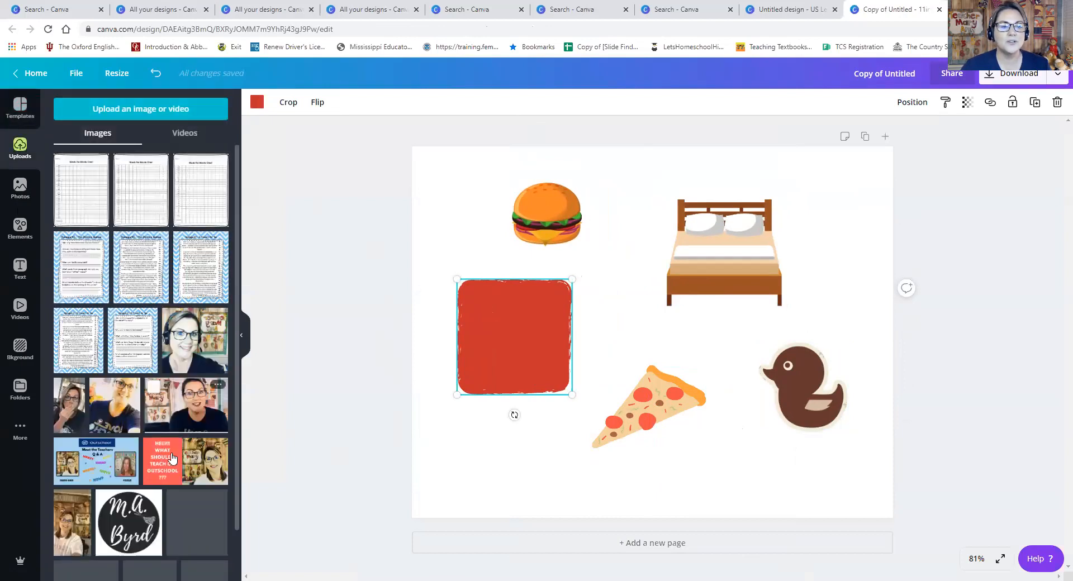
pyautogui.scroll(-1, 172, 459)
pyautogui.click(135, 484)
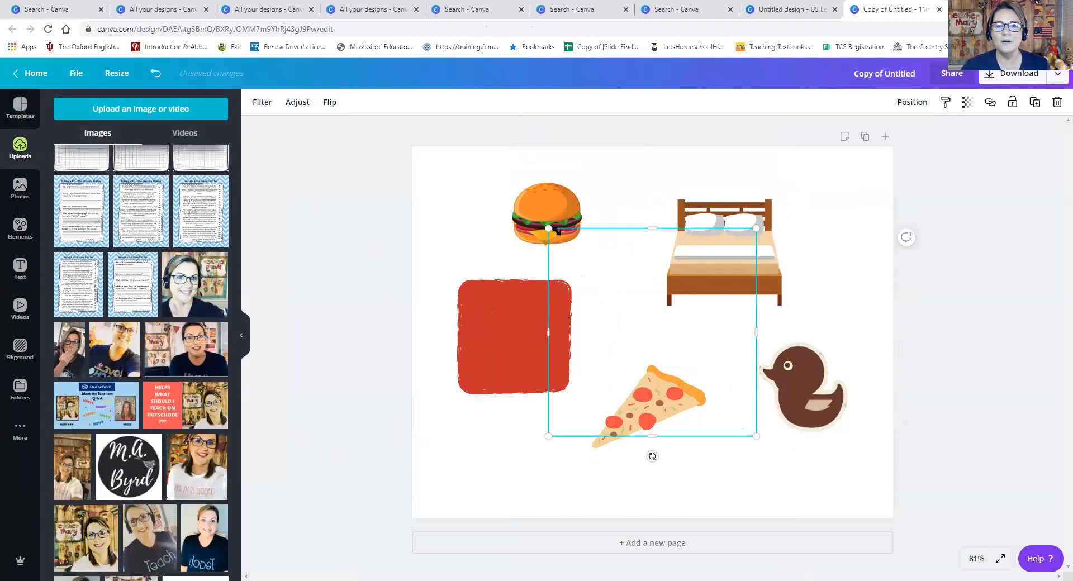
pyautogui.moveTo(548, 228); pyautogui.dragTo(838, 475)
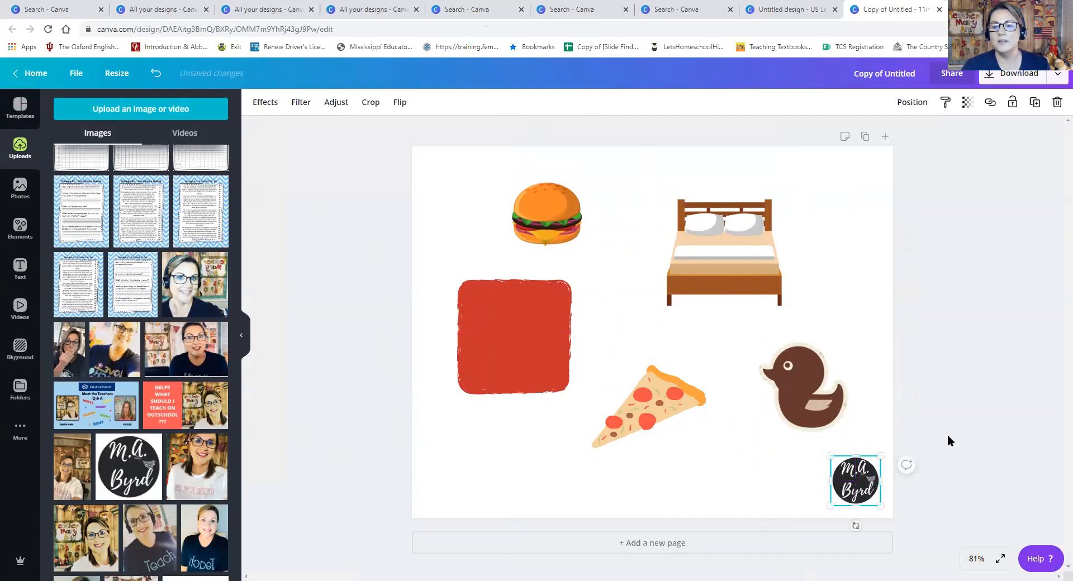
pyautogui.click(948, 434)
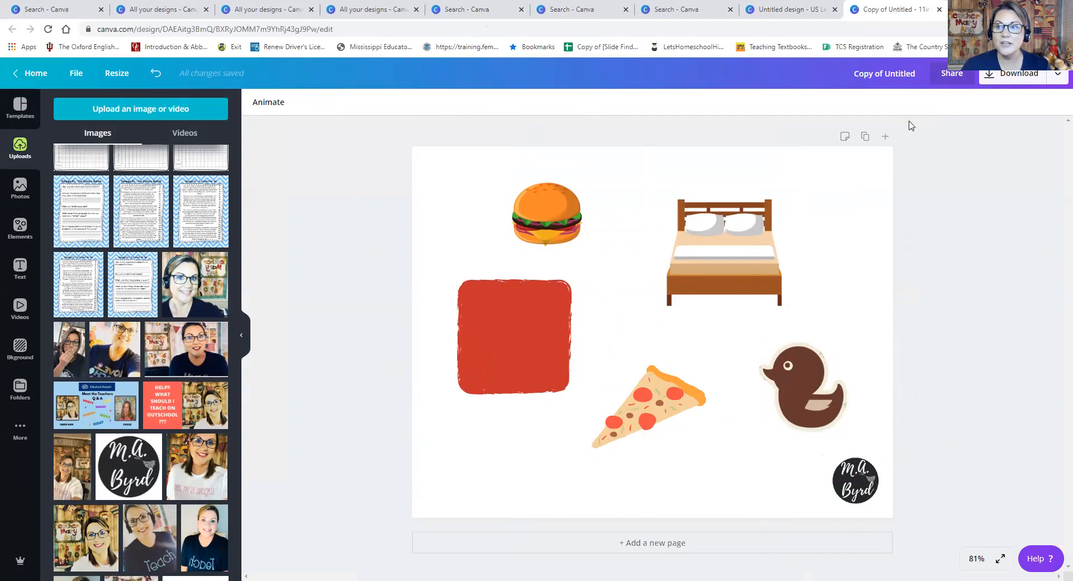
# Step: View the worksheet's publishing options, and open the existing picture design with the blue shirt, fig and pig from all designs
pyautogui.click(1013, 74)
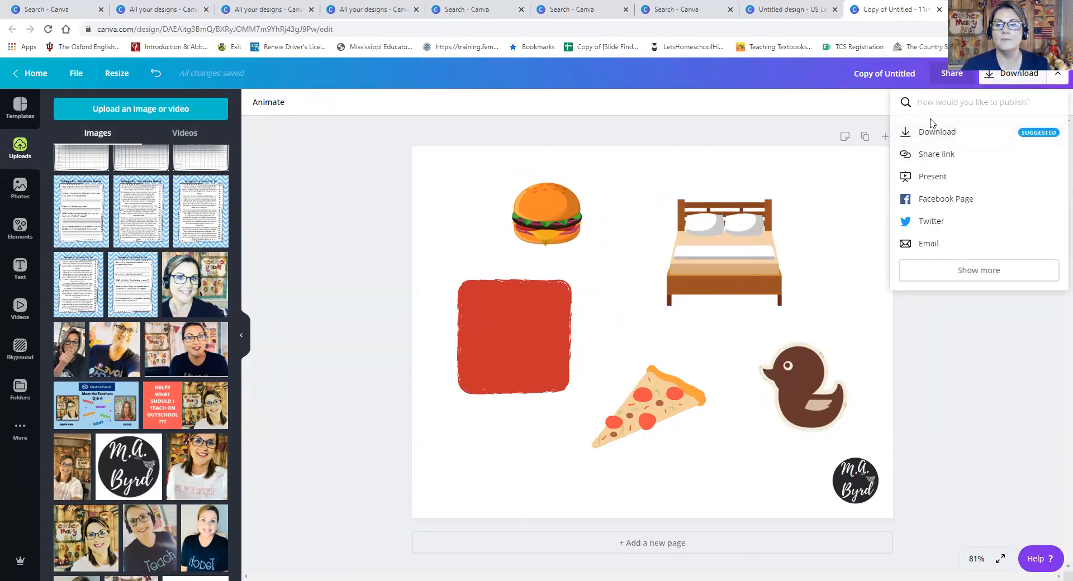
pyautogui.click(33, 81)
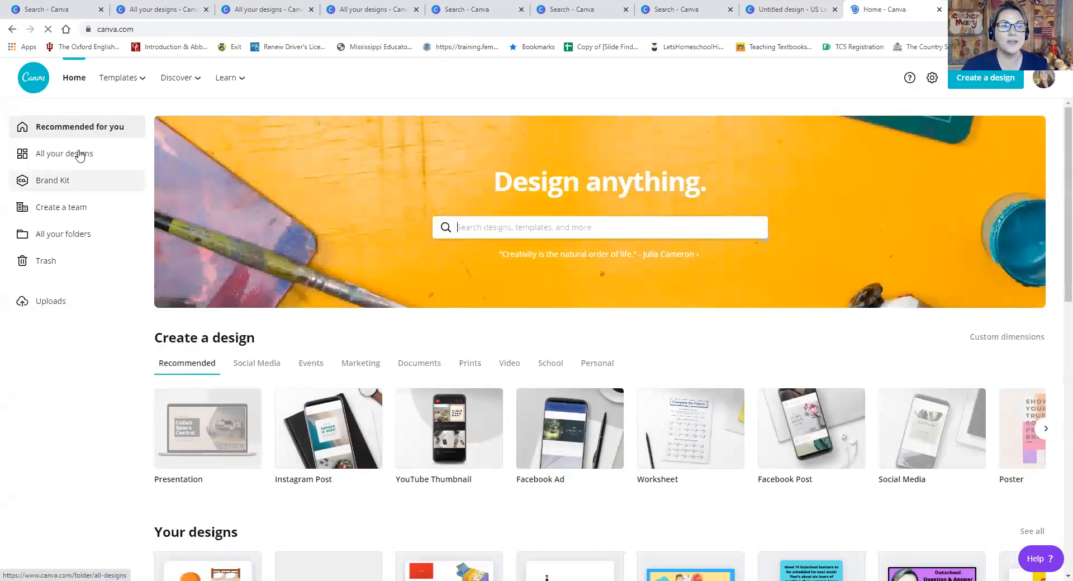
pyautogui.click(80, 156)
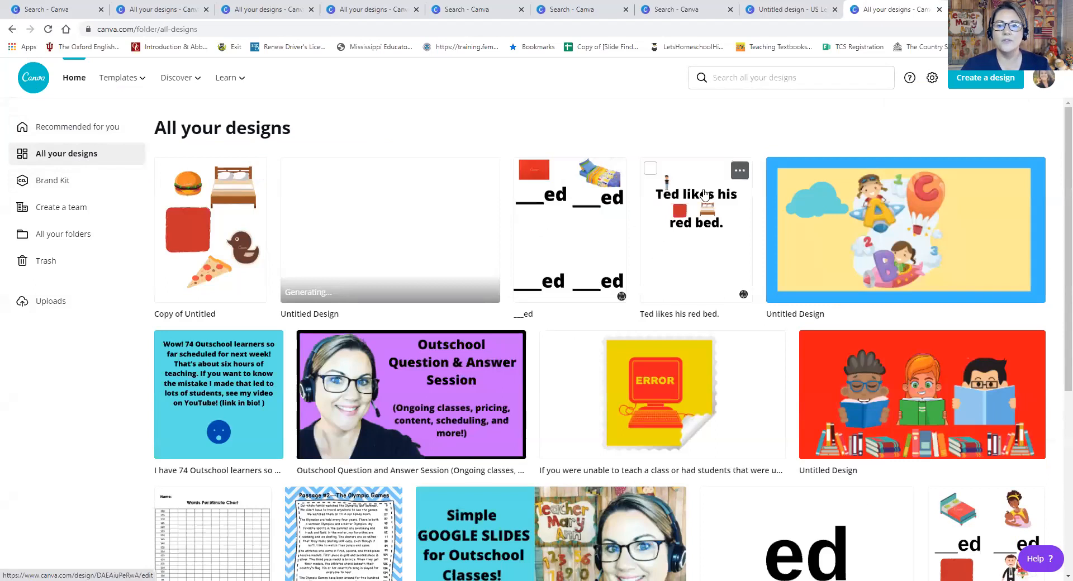
pyautogui.scroll(-3, 705, 194)
pyautogui.scroll(3, 325, 263)
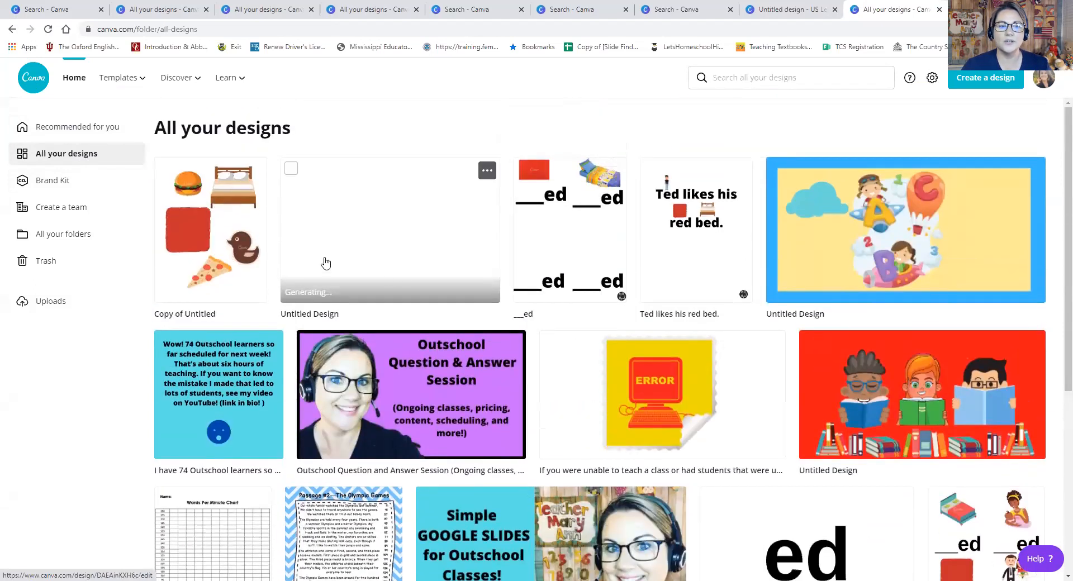
pyautogui.scroll(-7, 676, 263)
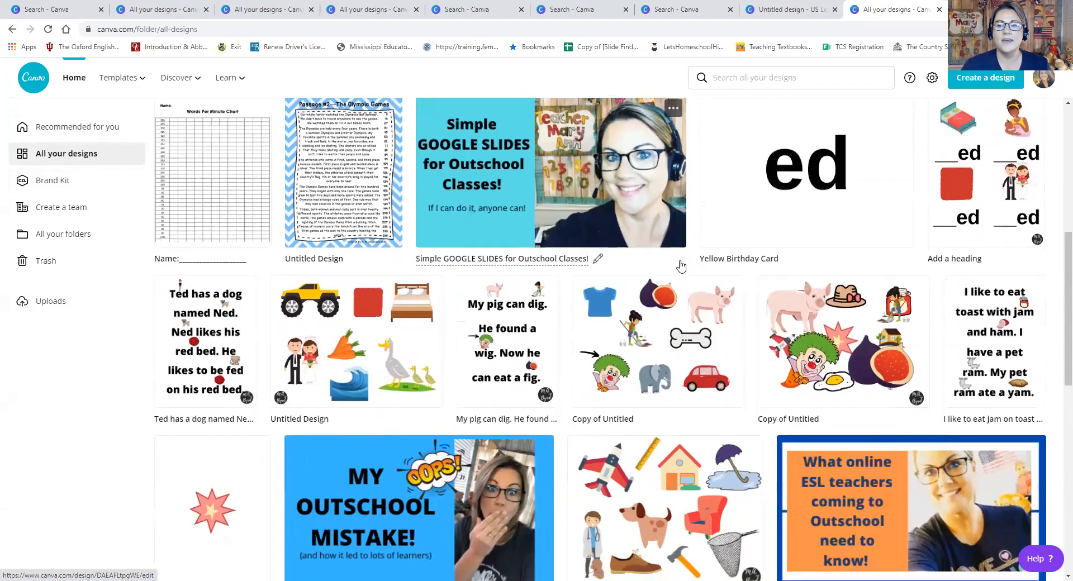
pyautogui.scroll(-1, 677, 285)
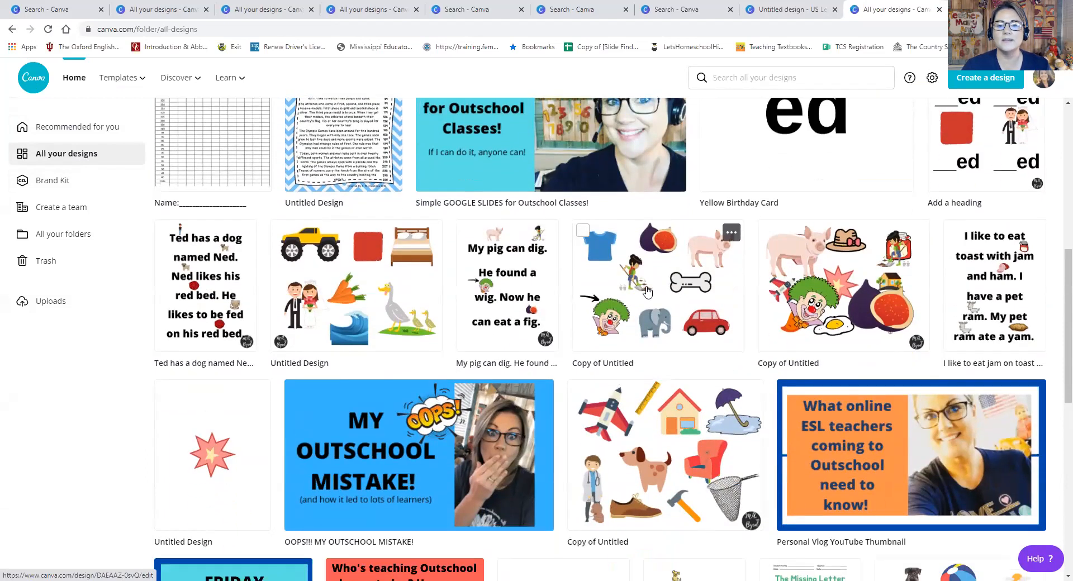
pyautogui.click(647, 291)
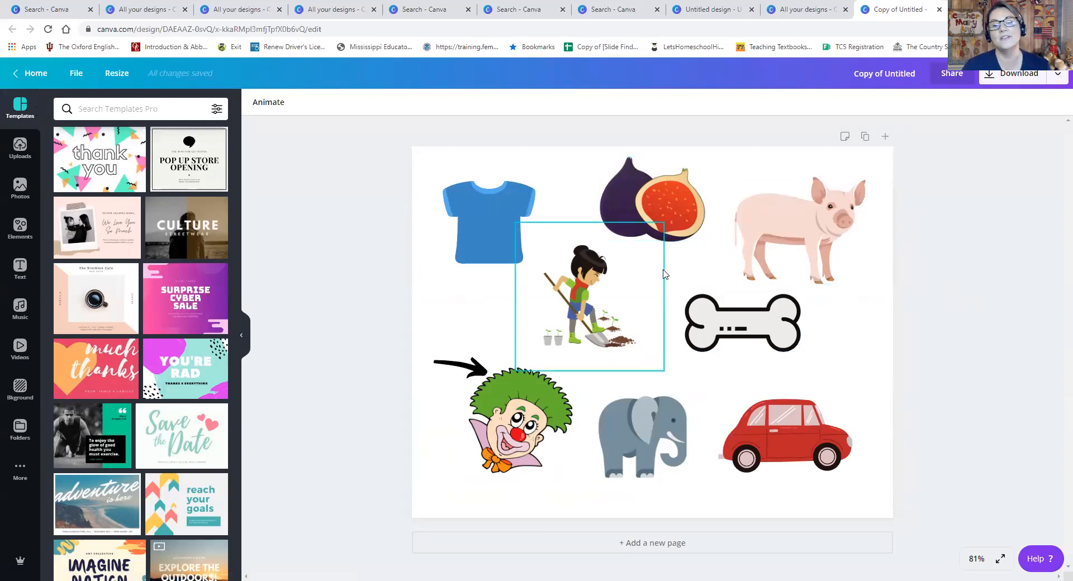
# Step: Find the "My pet got wet" story worksheet among all designs and open it
pyautogui.click(16, 79)
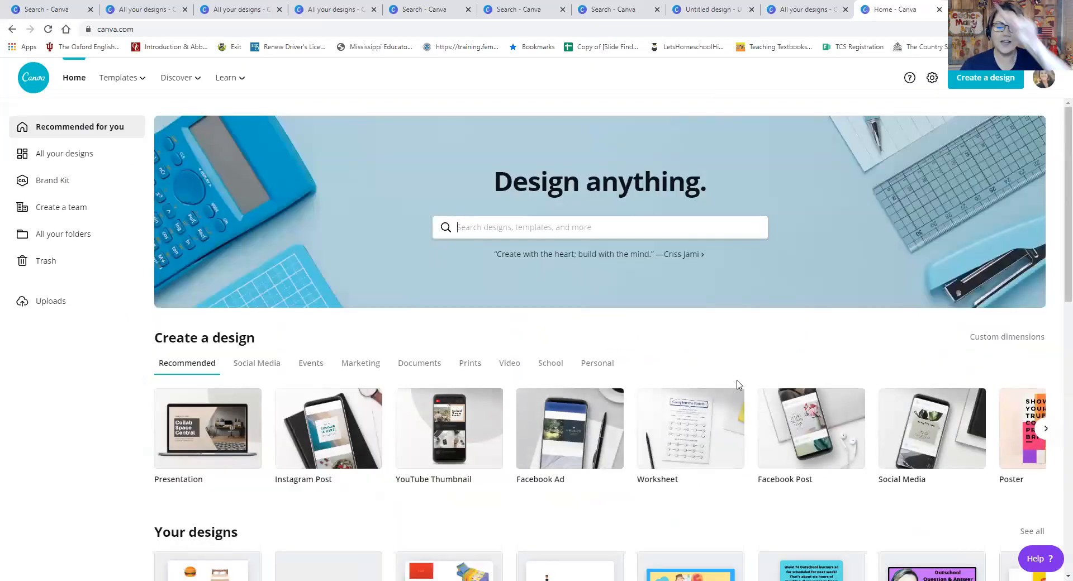
pyautogui.click(81, 152)
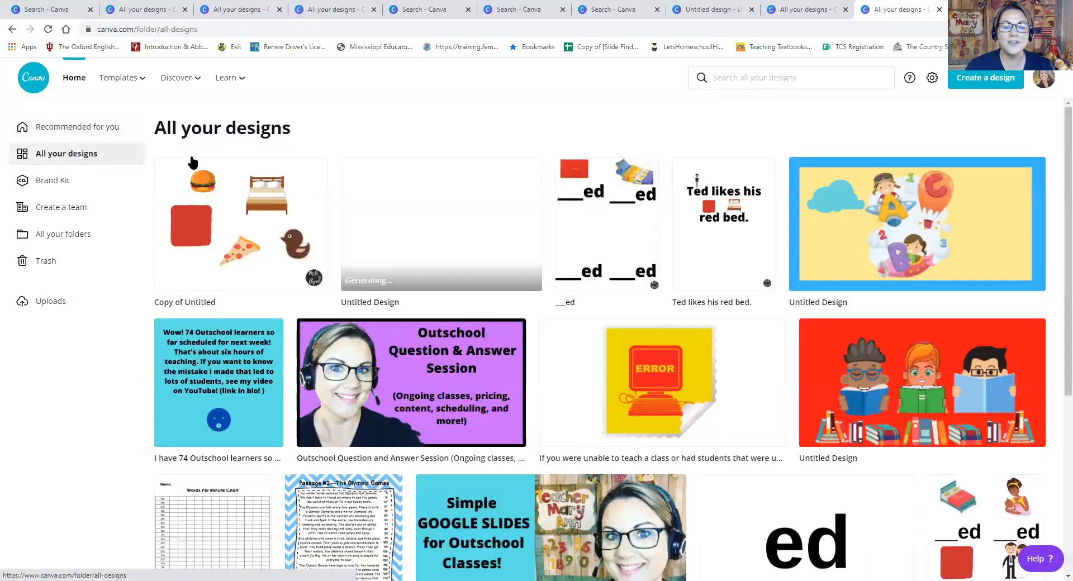
pyautogui.scroll(-9, 192, 162)
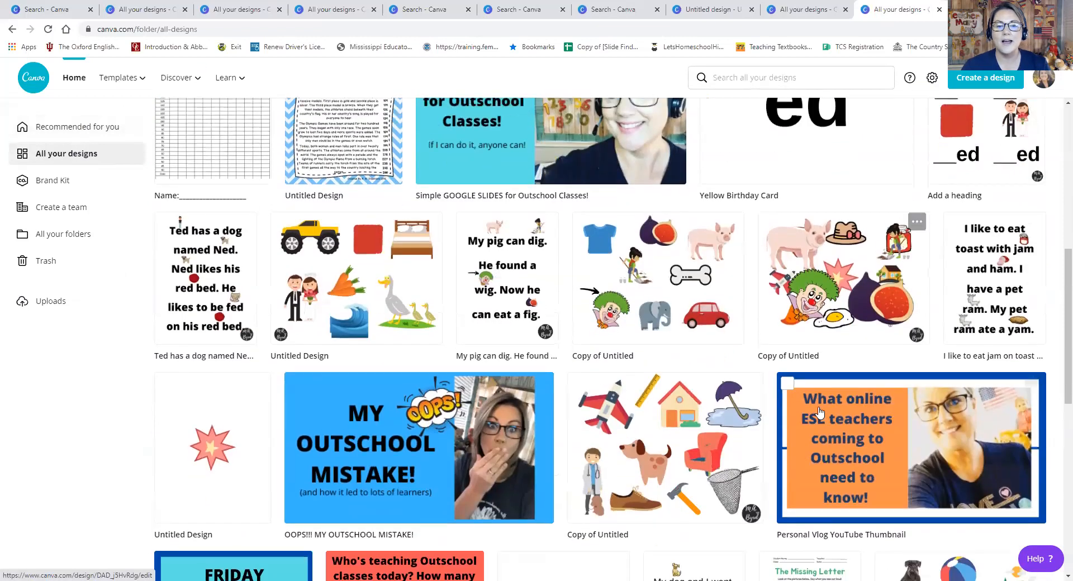
pyautogui.scroll(-5, 820, 414)
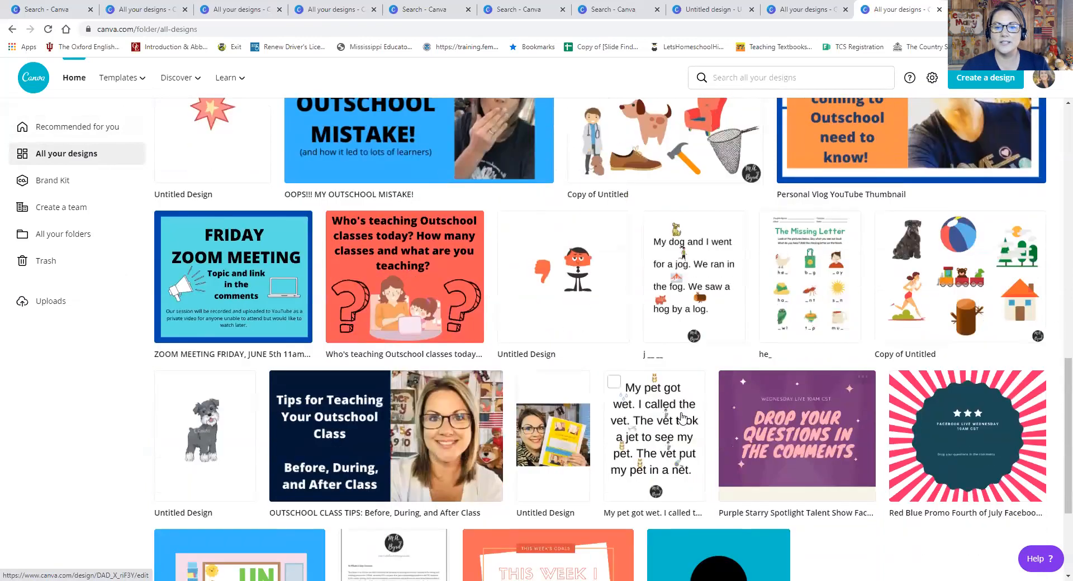
pyautogui.scroll(-1, 1061, 350)
pyautogui.click(670, 397)
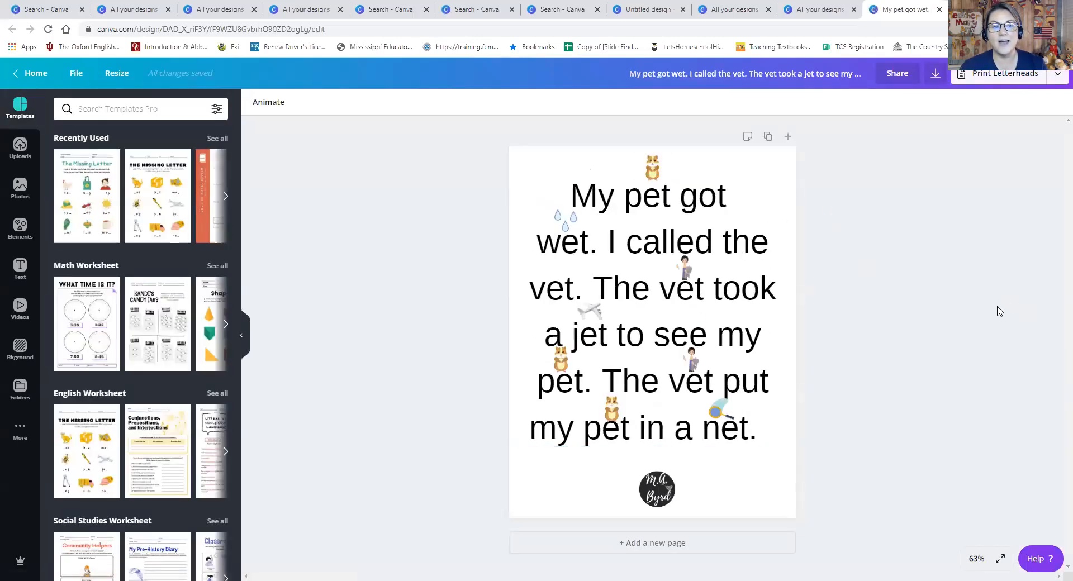
# Step: Try out the line height adjustment on the pet story text and open the graphic elements library
pyautogui.click(21, 270)
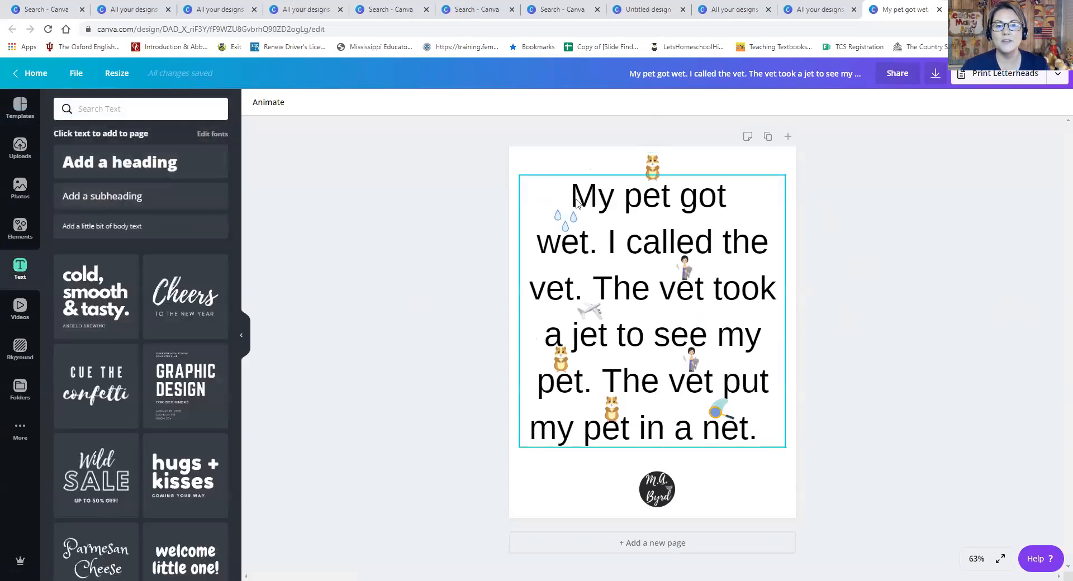
pyautogui.click(576, 202)
pyautogui.click(555, 103)
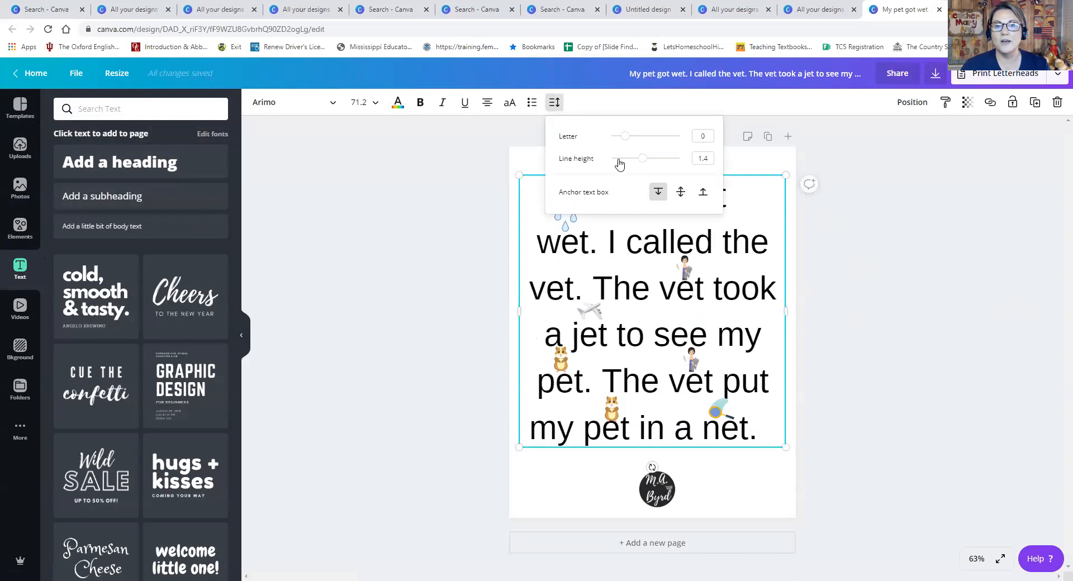
pyautogui.moveTo(642, 162); pyautogui.dragTo(641, 167)
pyautogui.click(893, 238)
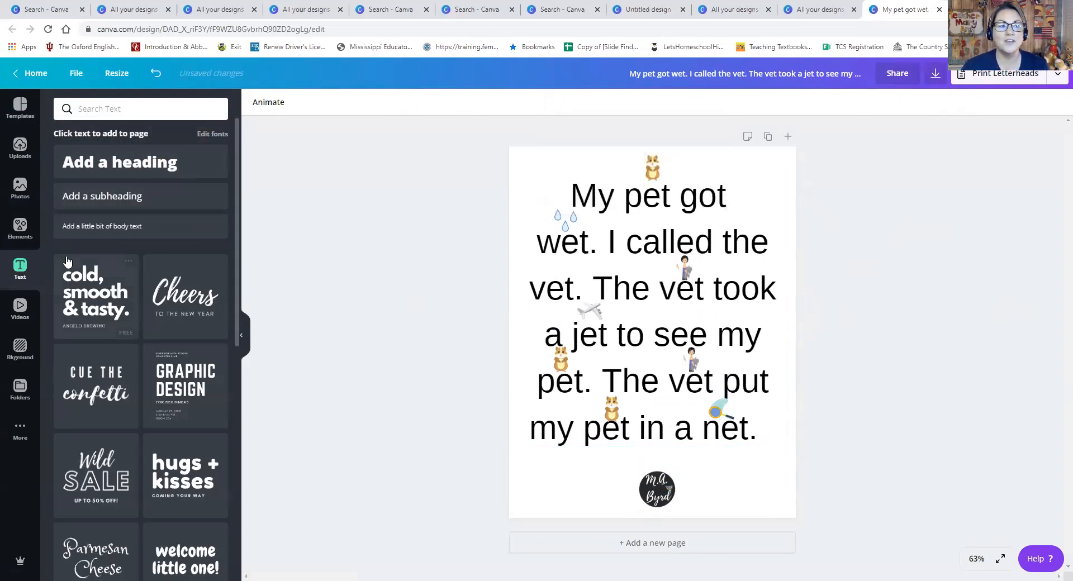
pyautogui.click(21, 227)
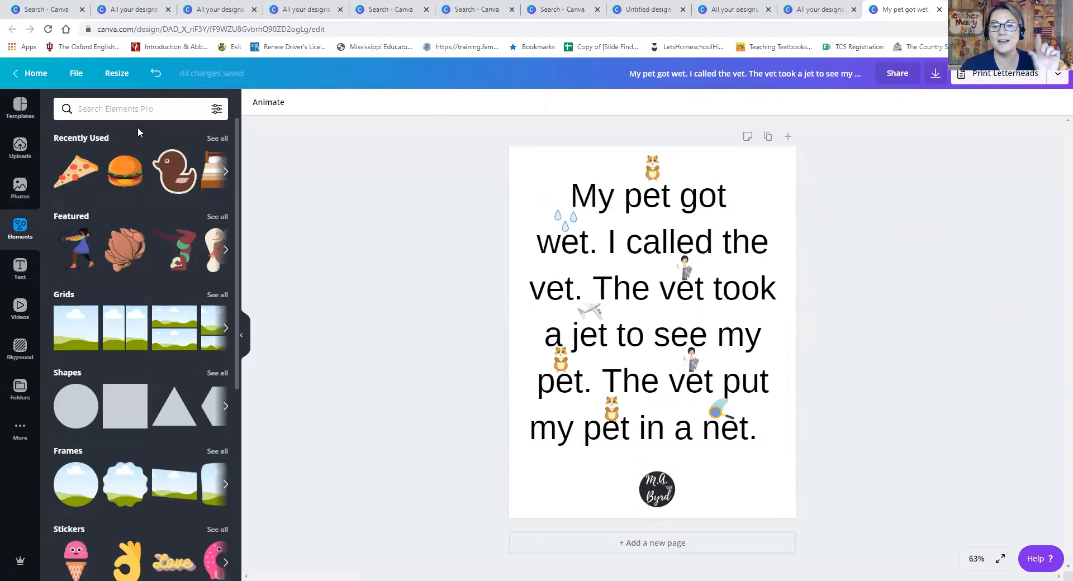